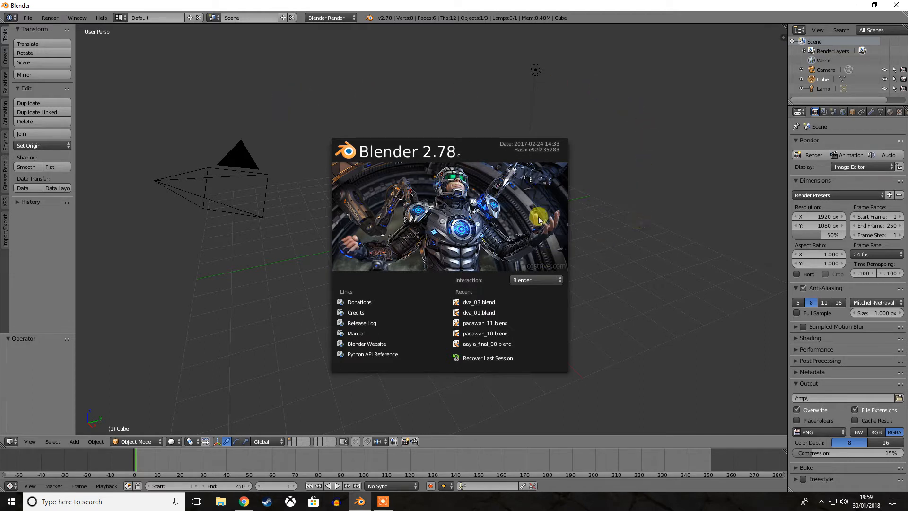
Dismiss the splash screen and examine the default scene around the cube from different angles and distances.
click(647, 252)
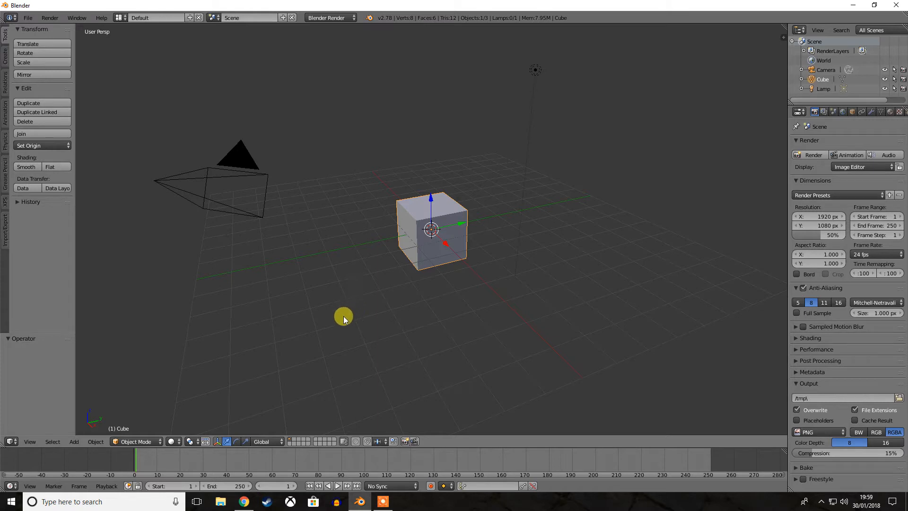
mouse_move(322, 285)
middle_down()
mouse_move(409, 294)
mouse_move(493, 274)
mouse_move(450, 296)
mouse_move(345, 308)
mouse_move(296, 290)
mouse_move(334, 286)
mouse_move(319, 289)
middle_up()
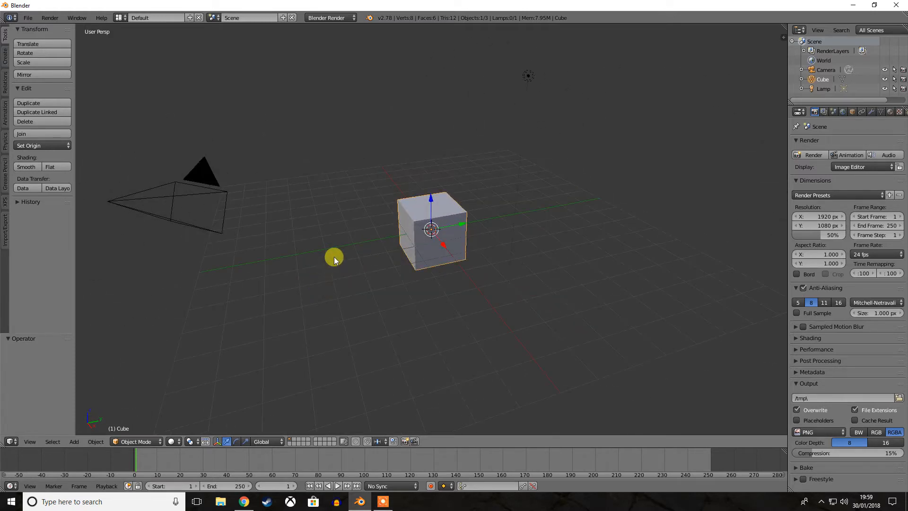
scroll(368, 254, down, 4)
scroll(381, 265, up, 6)
scroll(381, 266, down, 3)
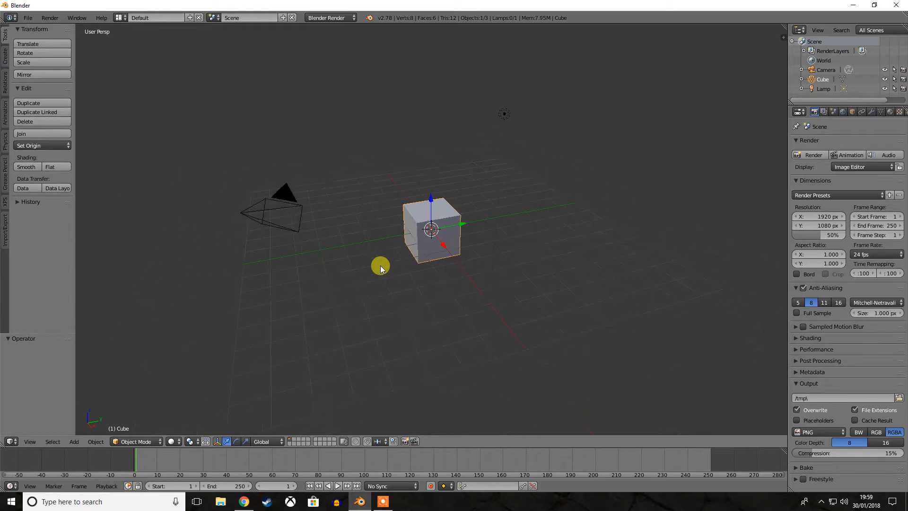
scroll(381, 271, up, 1)
scroll(407, 290, down, 1)
scroll(376, 280, up, 1)
mouse_move(376, 280)
middle_down()
mouse_move(492, 284)
mouse_move(553, 270)
mouse_move(379, 280)
middle_up()
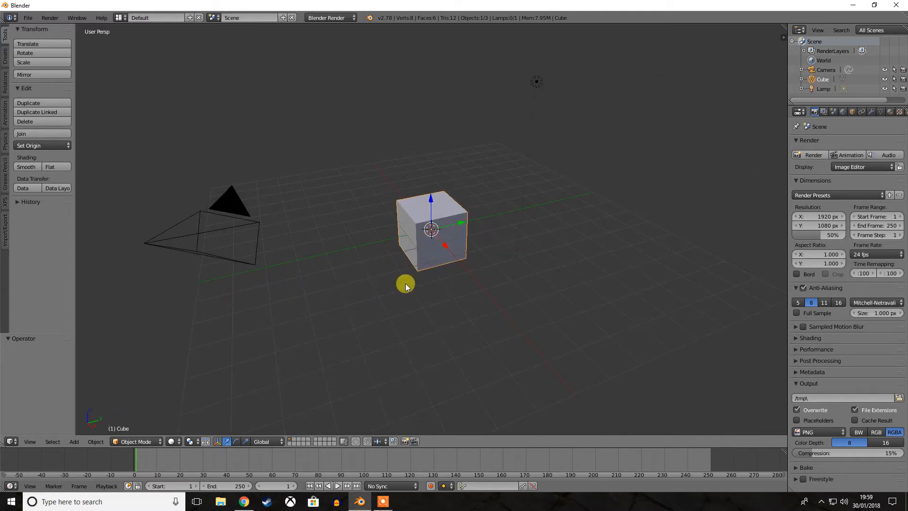
shift+middle_drag(518, 300, 566, 301)
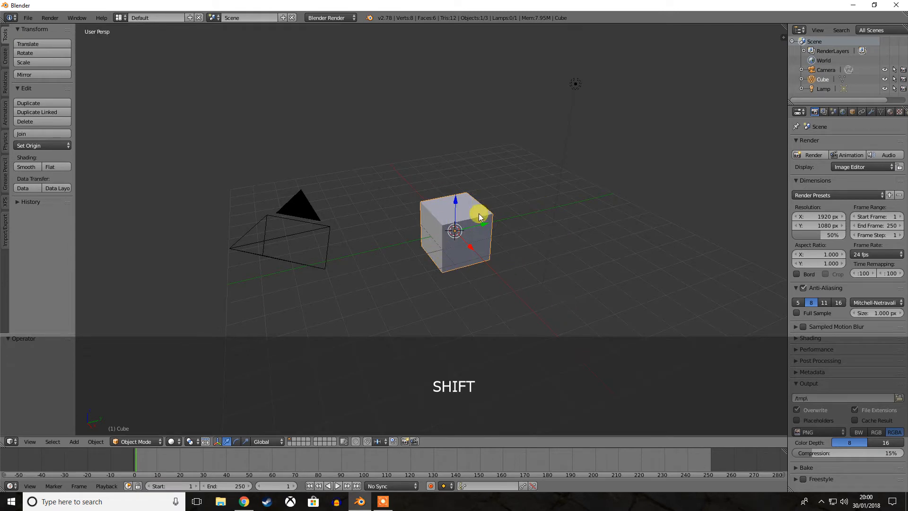
Alternate the selection between the camera and the cube, finishing with the cube selected.
right_click(324, 233)
right_click(452, 223)
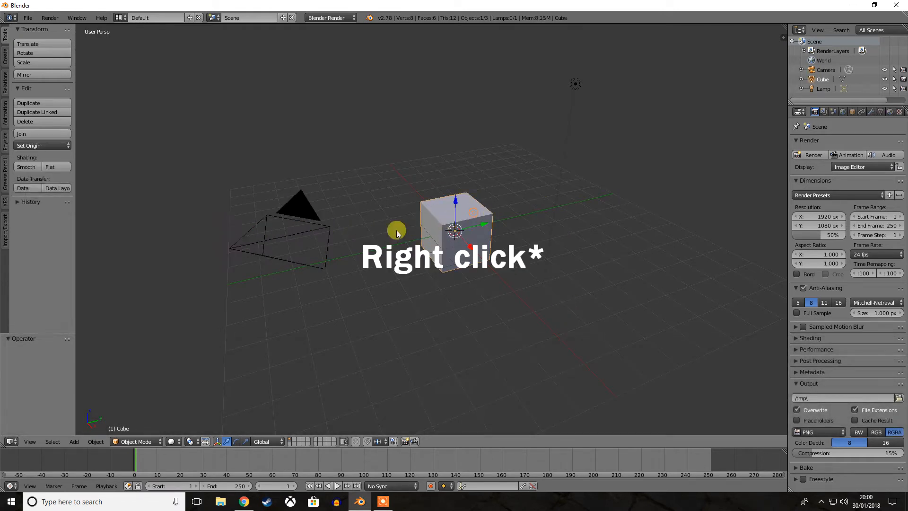
right_click(304, 203)
right_click(464, 227)
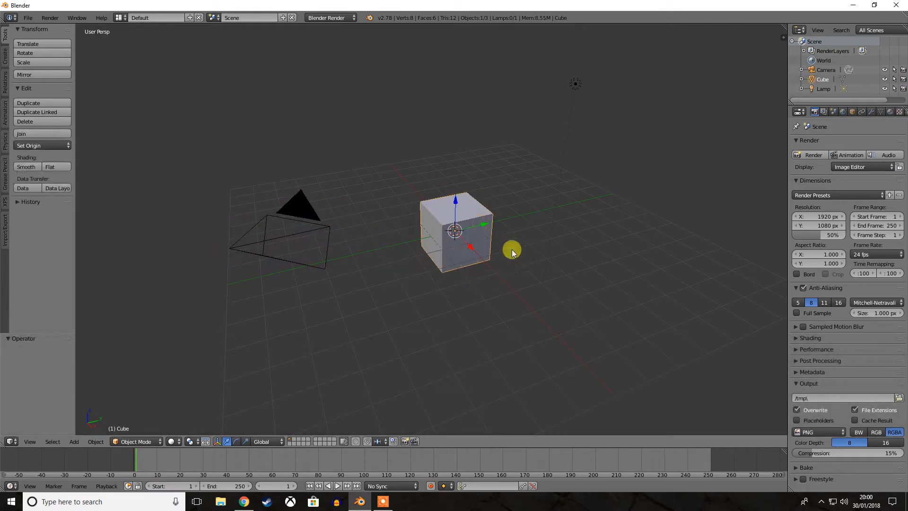
Try moving the cube freely and constrained to the Z and X axes, and undo the moves.
key(g)
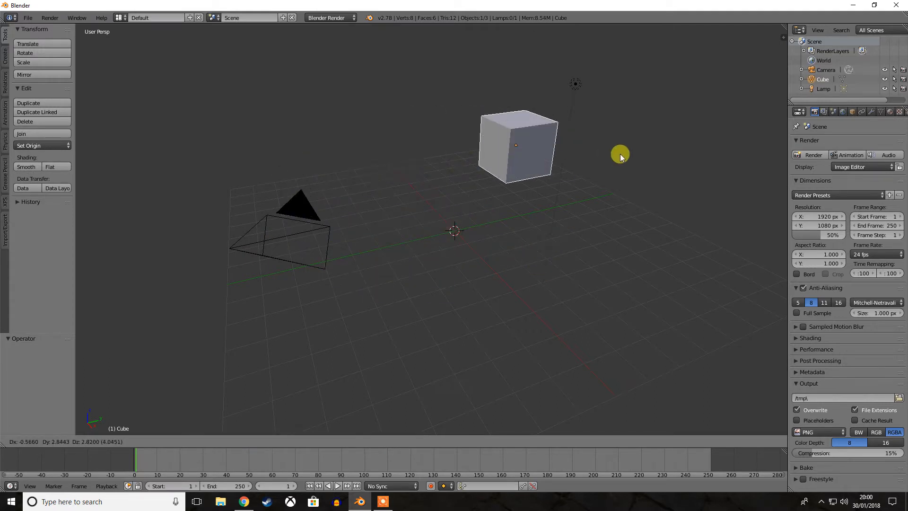
key(z)
key(x)
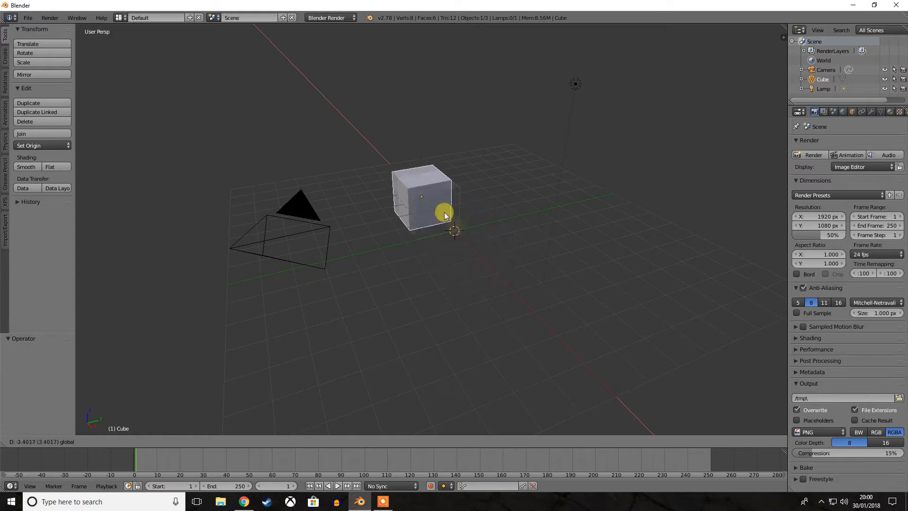
click(496, 258)
drag(494, 238, 548, 146)
key(ctrl+z)
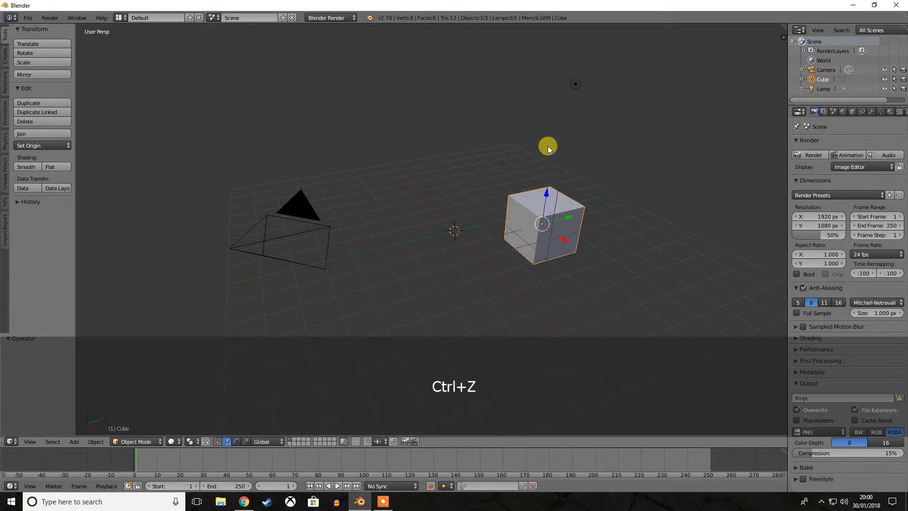
key(ctrl+z)
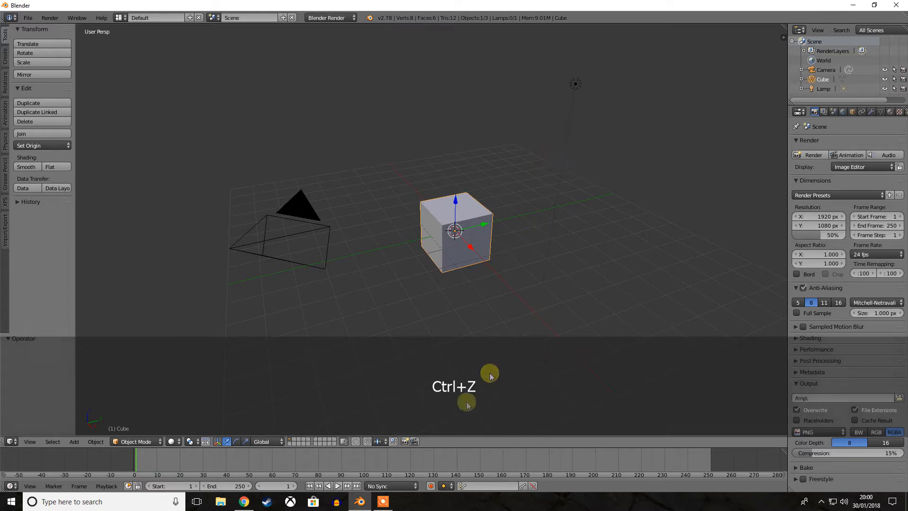
mouse_move(412, 306)
middle_down()
mouse_move(572, 304)
mouse_move(404, 308)
middle_up()
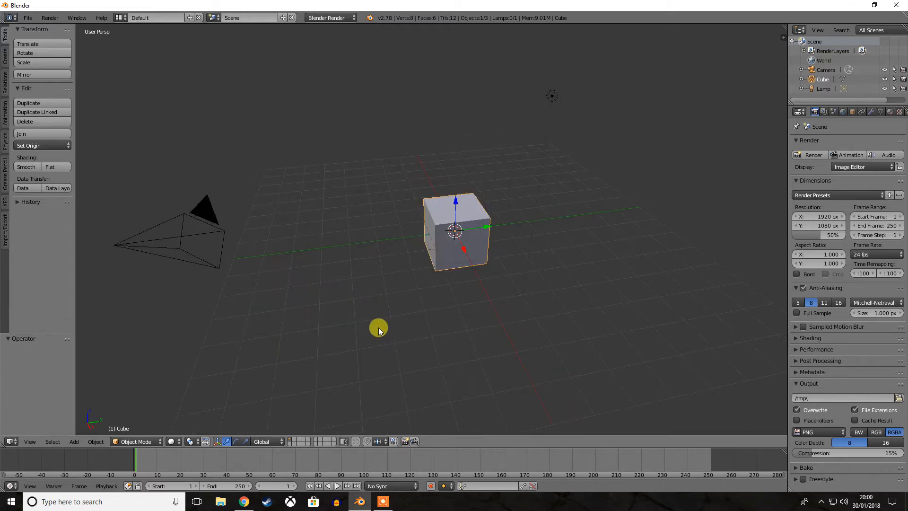
middle_drag(347, 331, 362, 333)
shift+middle_drag(419, 334, 502, 289)
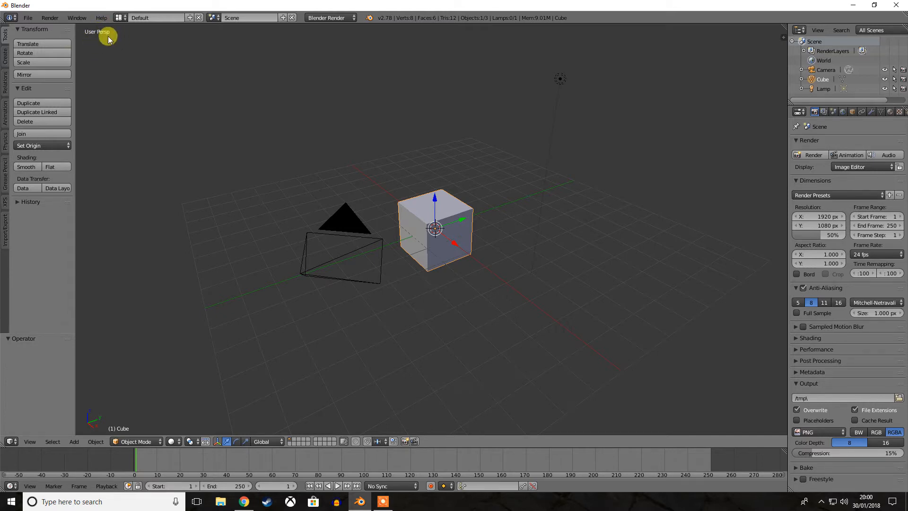
mouse_move(285, 146)
middle_down()
mouse_move(183, 155)
mouse_move(356, 171)
mouse_move(438, 120)
mouse_move(453, 94)
mouse_move(345, 100)
mouse_move(271, 148)
mouse_move(272, 138)
middle_up()
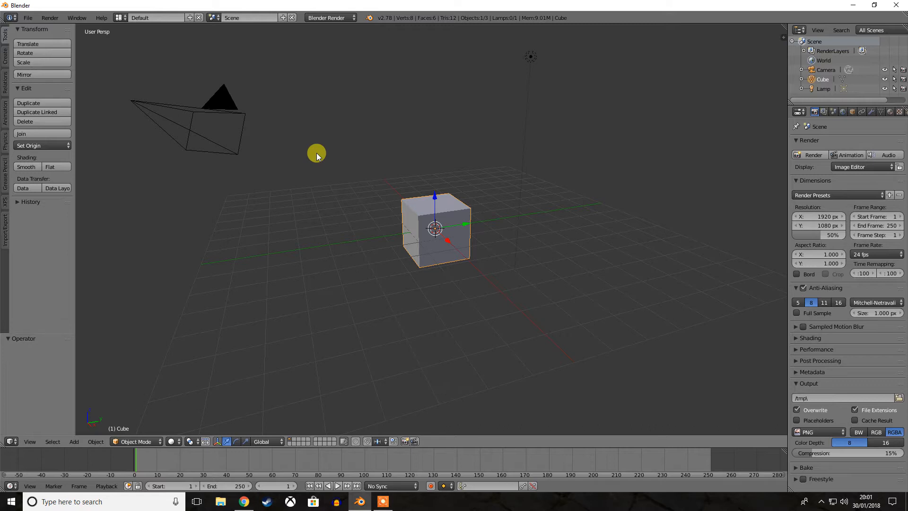
Switch the viewport to orthographic projection, inspect the cube, and return to perspective for comparison.
key(KP_5)
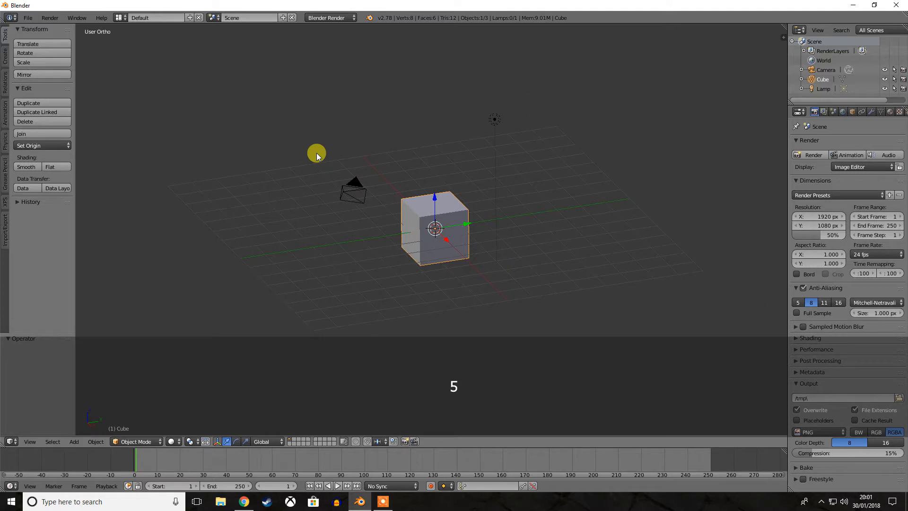
middle_drag(468, 243, 517, 272)
middle_drag(574, 271, 488, 254)
key(KP_5)
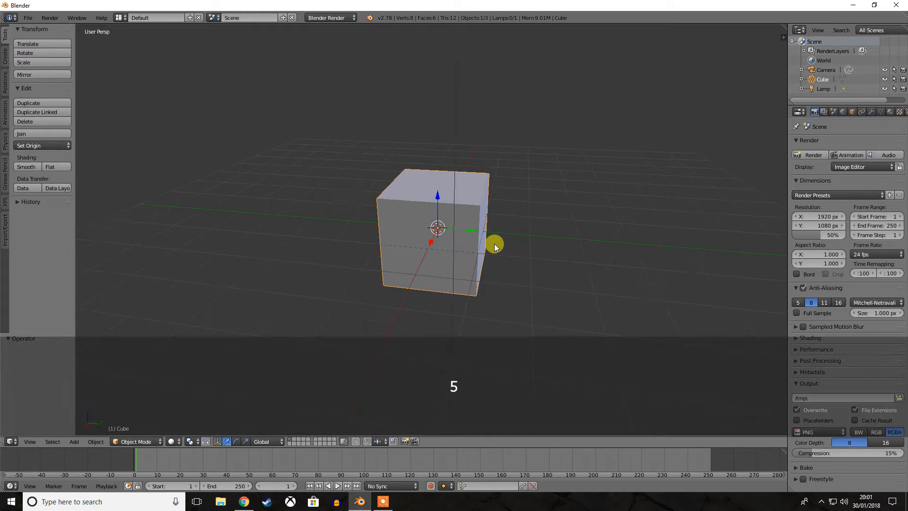
scroll(495, 247, down, 3)
middle_drag(505, 243, 491, 266)
scroll(492, 266, up, 2)
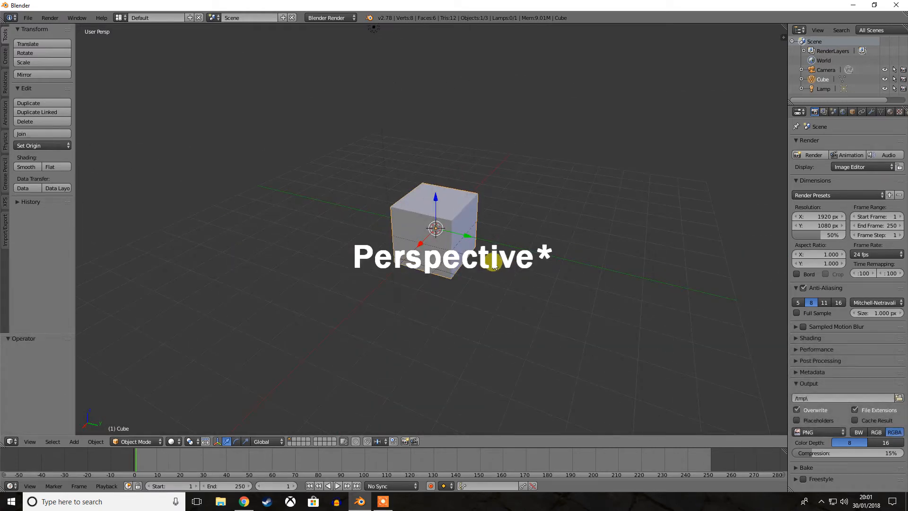
Toggle between orthographic and perspective projection, leaving the viewport in orthographic.
key(KP_5)
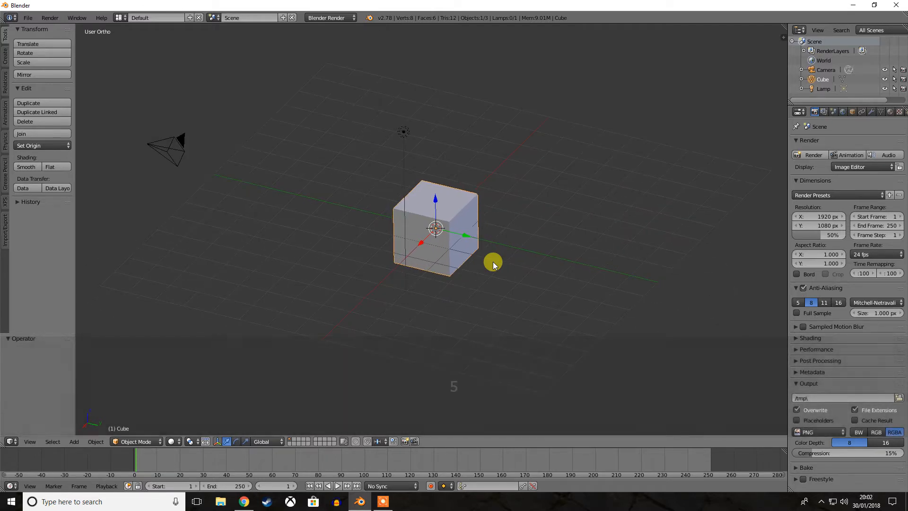
key(KP_5)
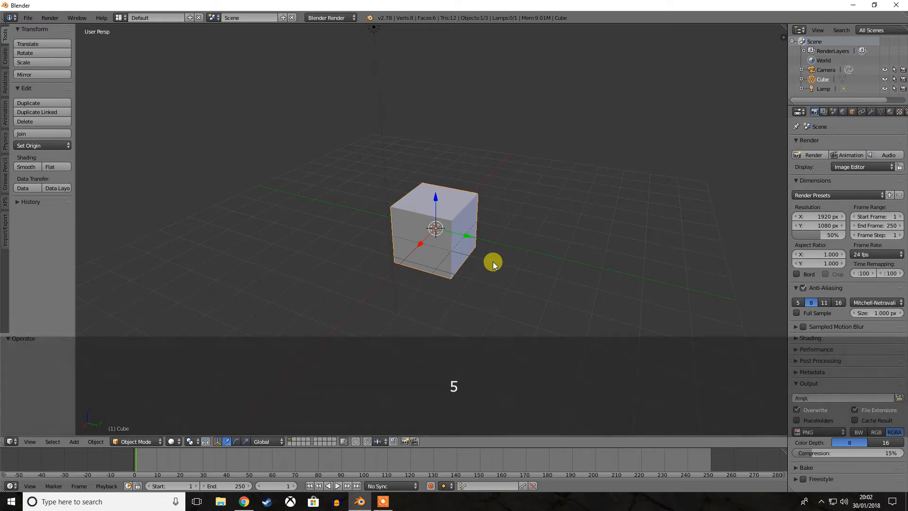
key(KP_5)
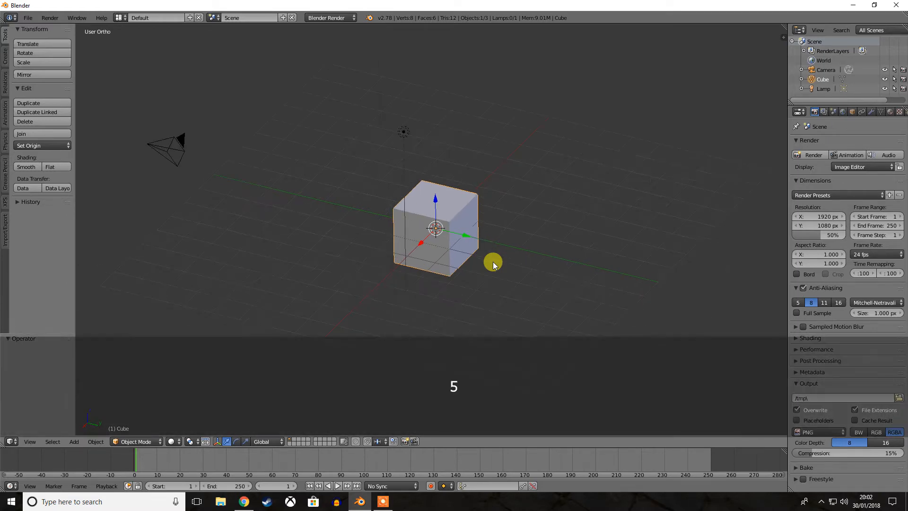
scroll(511, 198, down, 1)
scroll(514, 241, up, 2)
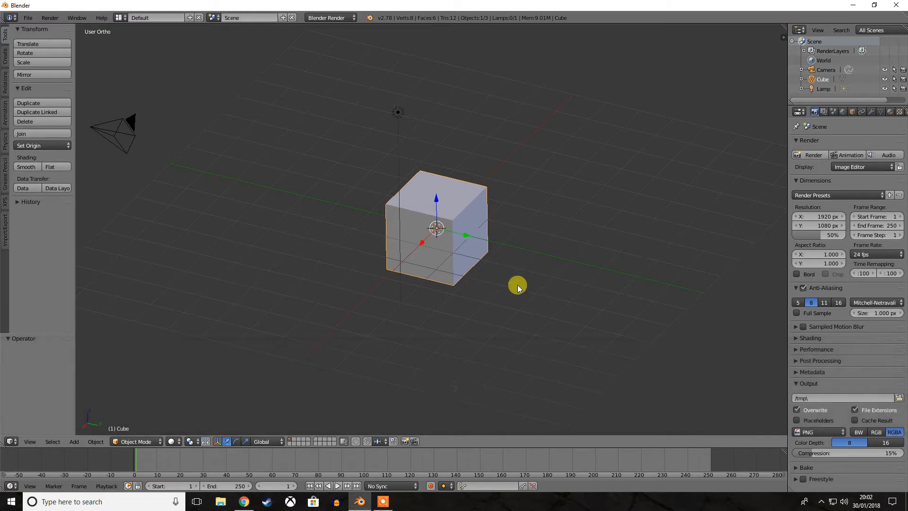
scroll(518, 285, down, 2)
middle_drag(520, 284, 571, 268)
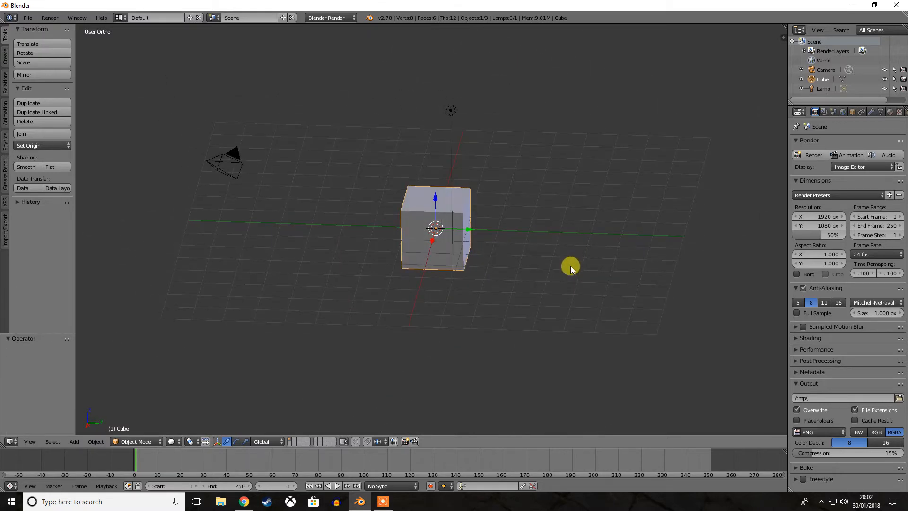
View the cube from the front, right, top and the side opposite the top, and return to front view.
key(1)
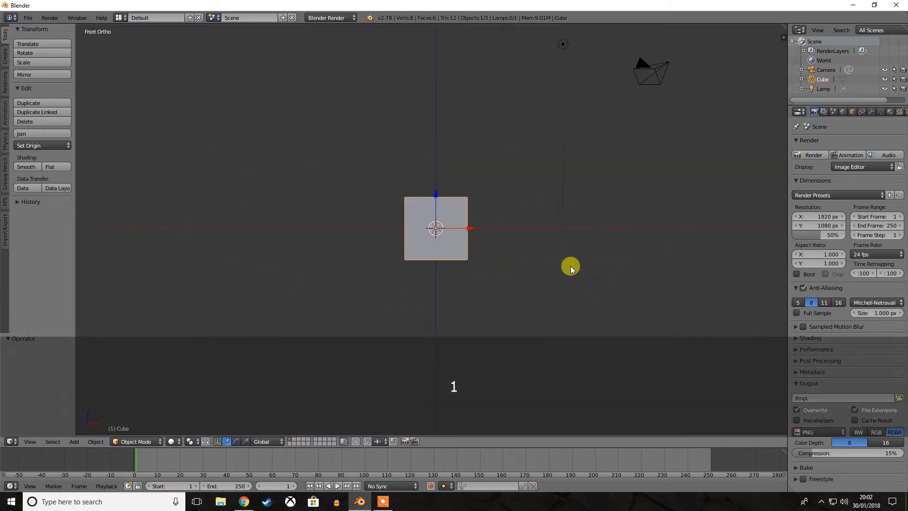
key(3)
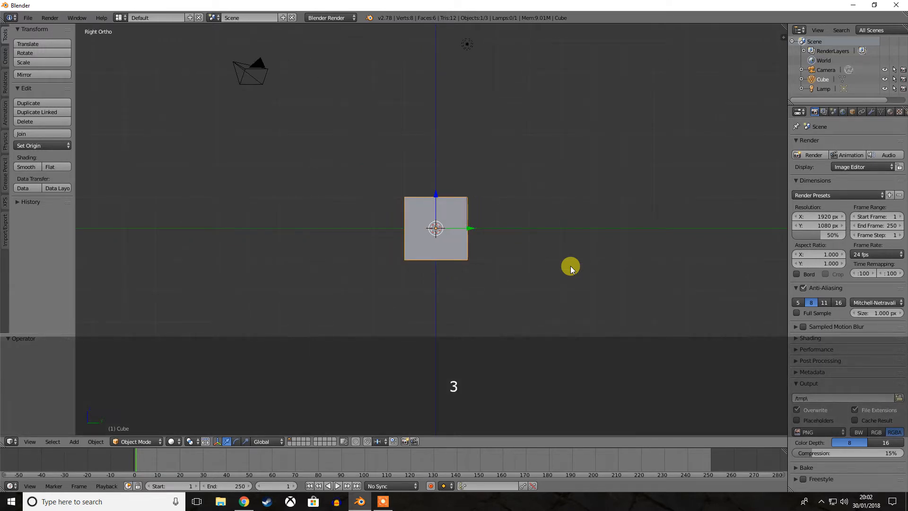
key(7)
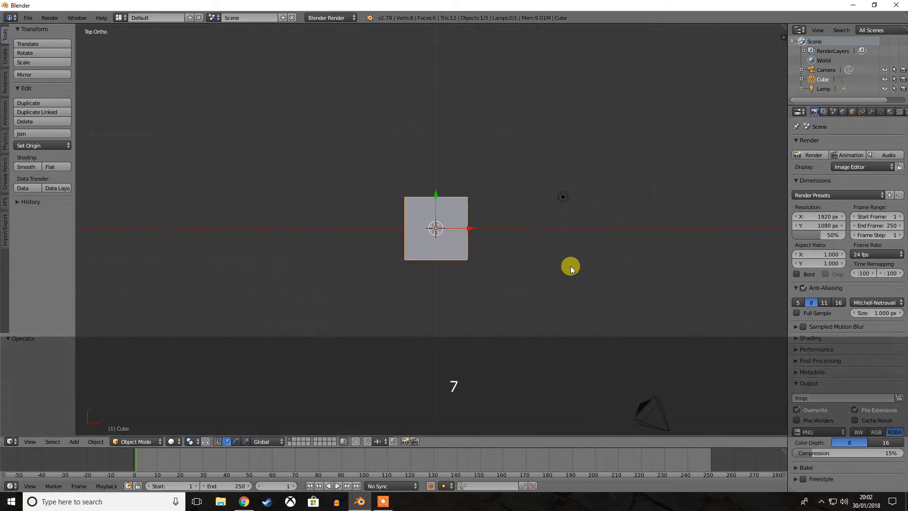
key(9)
key(1)
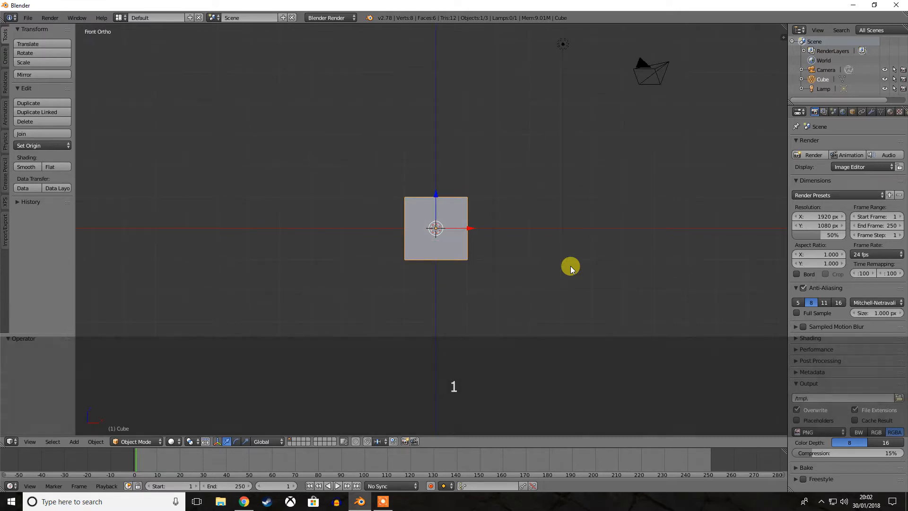
Inspect the cube from the back, left and bottom, finishing in front orthographic view.
key(ctrl+1)
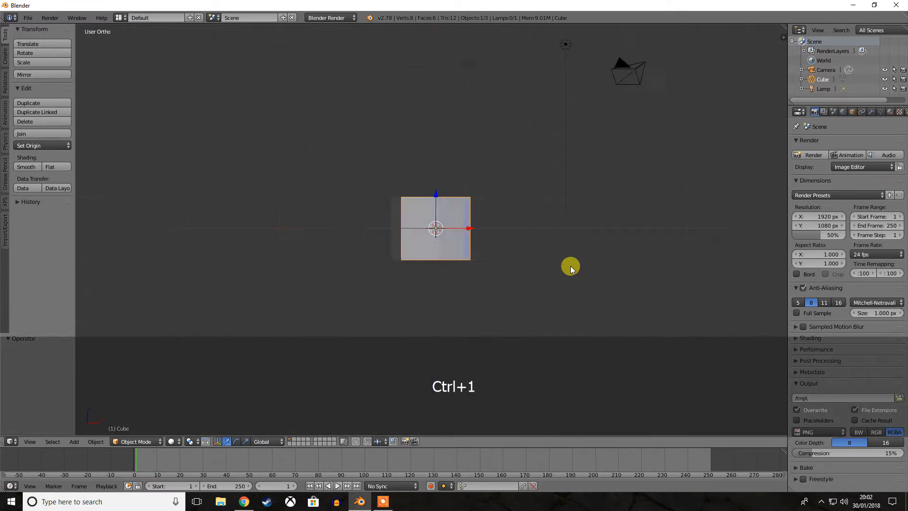
key(ctrl+3)
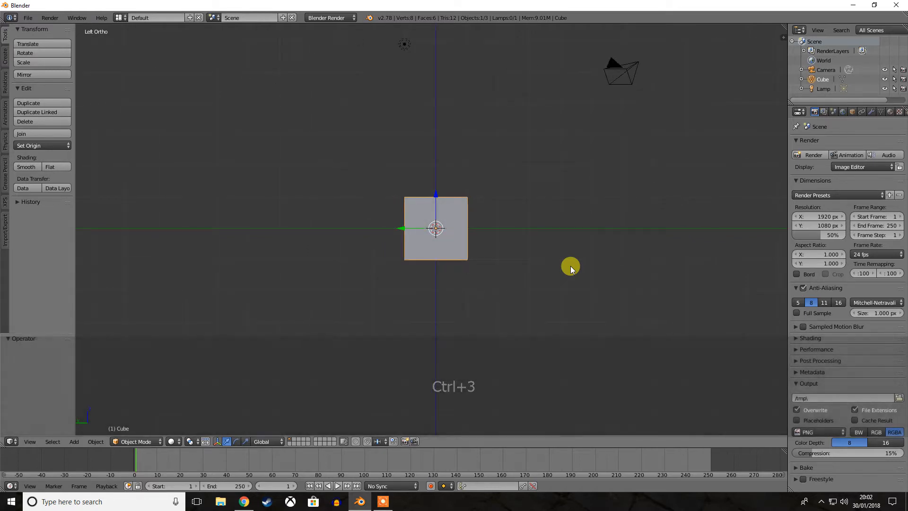
key(ctrl)
key(ctrl+7)
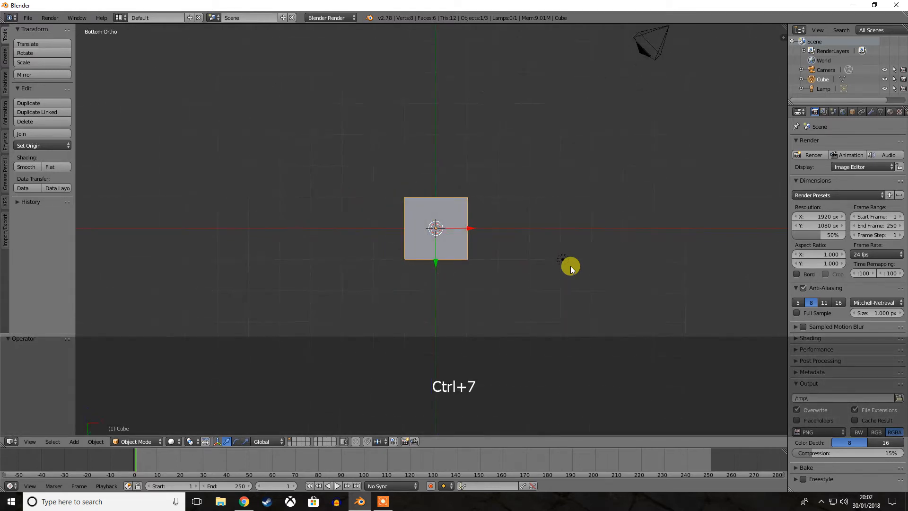
key(ctrl+7)
key(ctrl+9)
key(ctrl+7)
key(9)
key(7)
key(1)
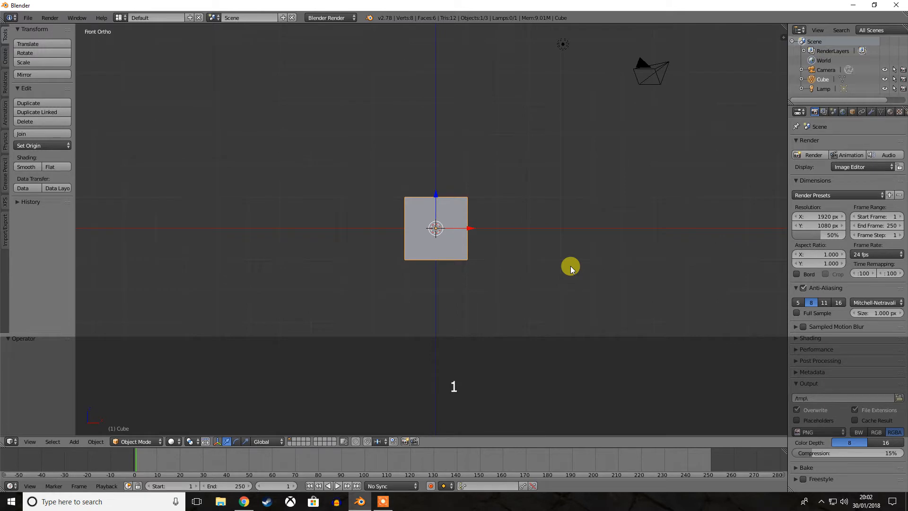
Enlarge the Outliner by extending it downward, and widen the Outliner and Properties column into the 3D viewport.
middle_drag(588, 245, 520, 268)
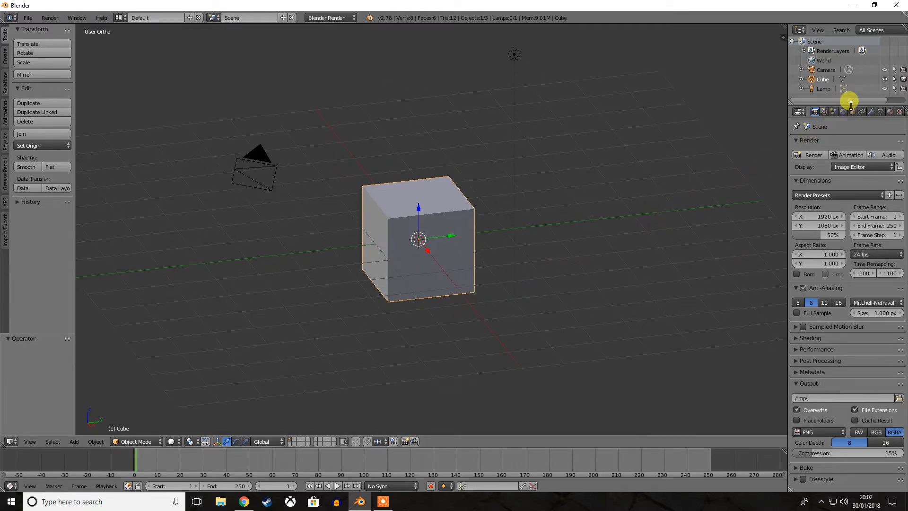
drag(850, 103, 872, 256)
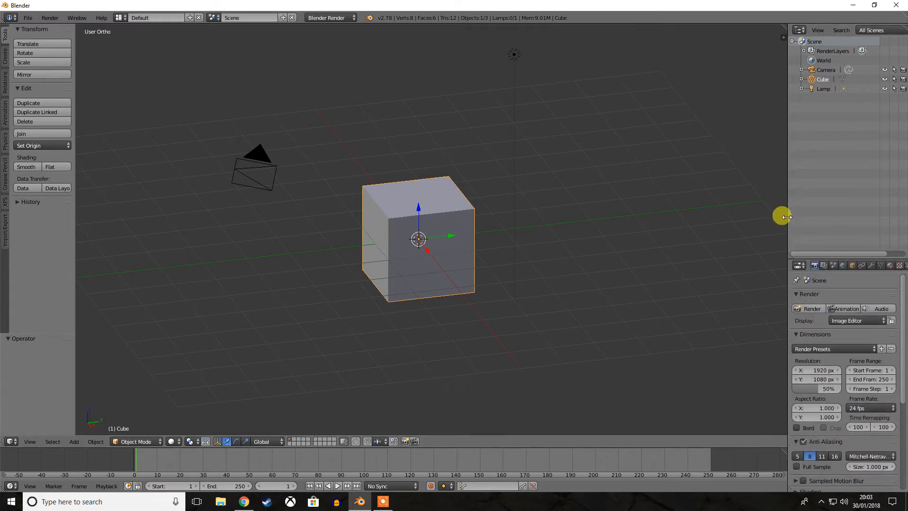
drag(787, 216, 695, 224)
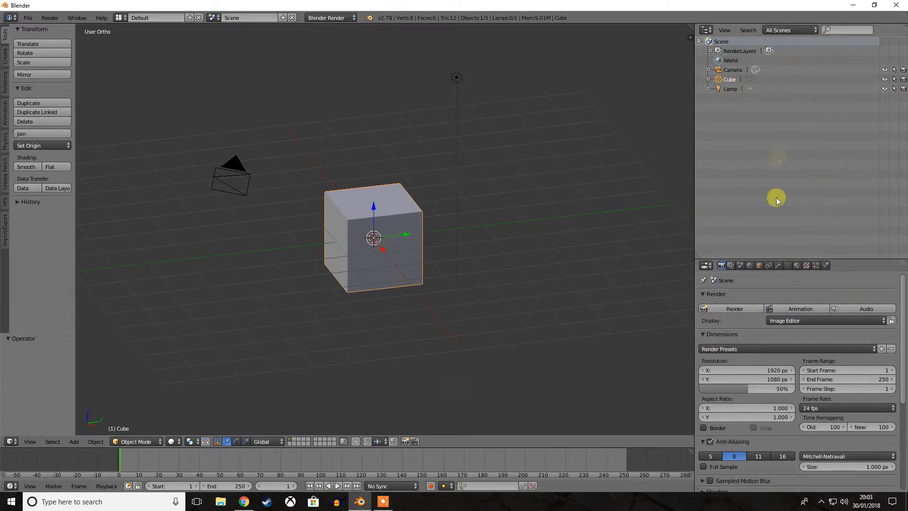
shift+middle_drag(510, 276, 492, 243)
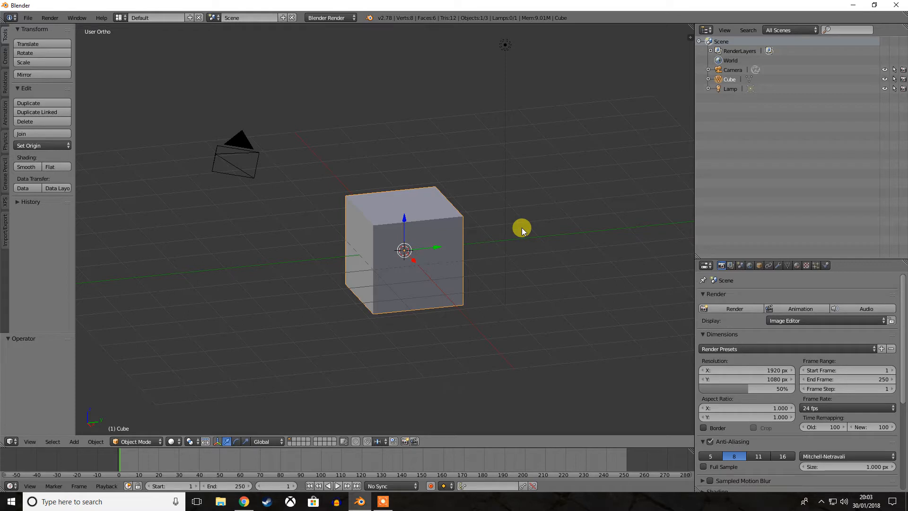
middle_drag(521, 228, 538, 230)
shift+middle_drag(544, 194, 527, 217)
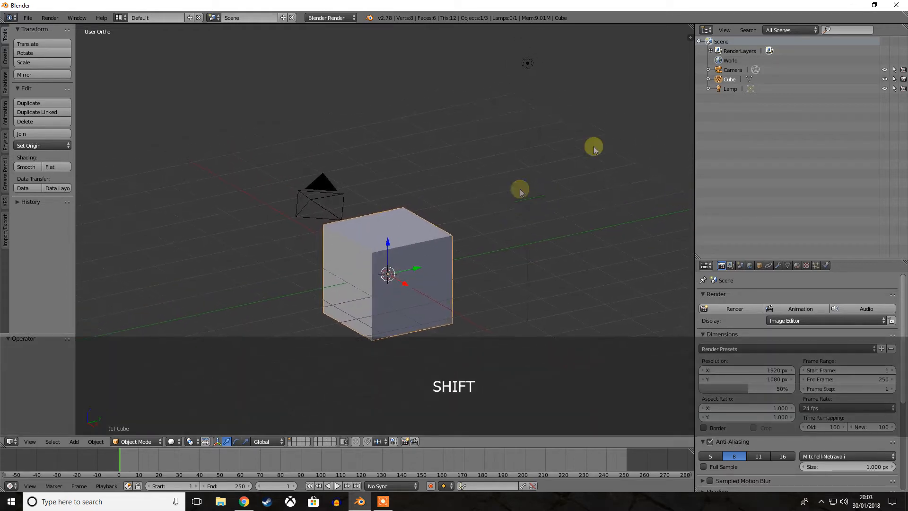
View the object and modifier properties, and return to the render properties.
click(759, 266)
click(778, 265)
click(722, 265)
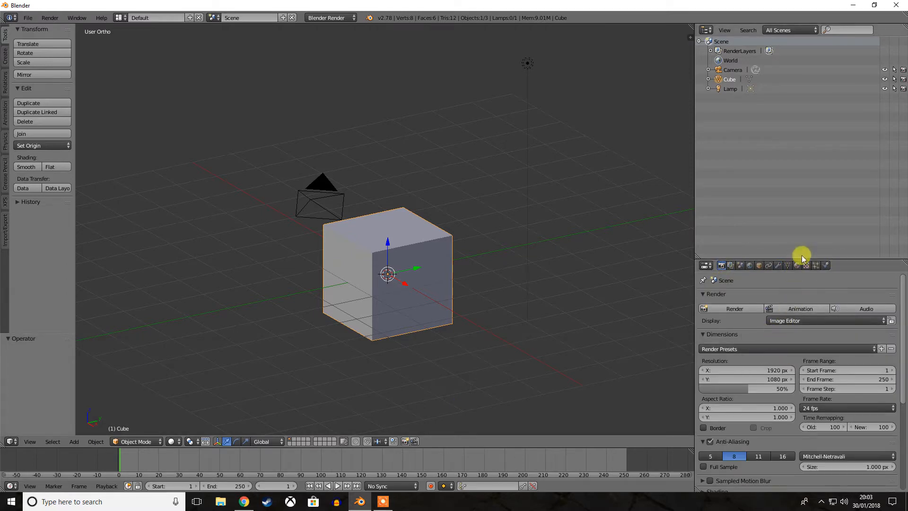
Split the 3D viewport into two side-by-side views and look over the render settings.
mouse_move(693, 27)
mouse_down()
mouse_move(559, 25)
mouse_move(705, 32)
mouse_move(691, 25)
mouse_up()
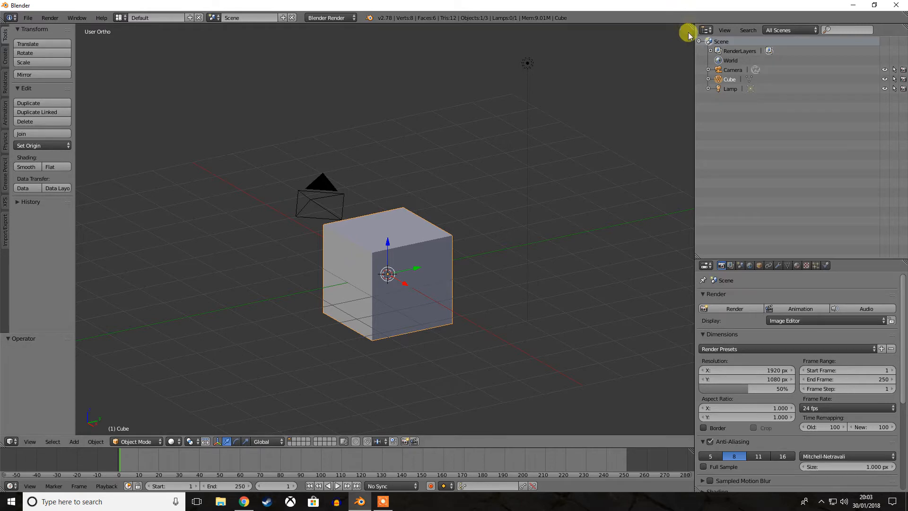
drag(691, 26, 362, 41)
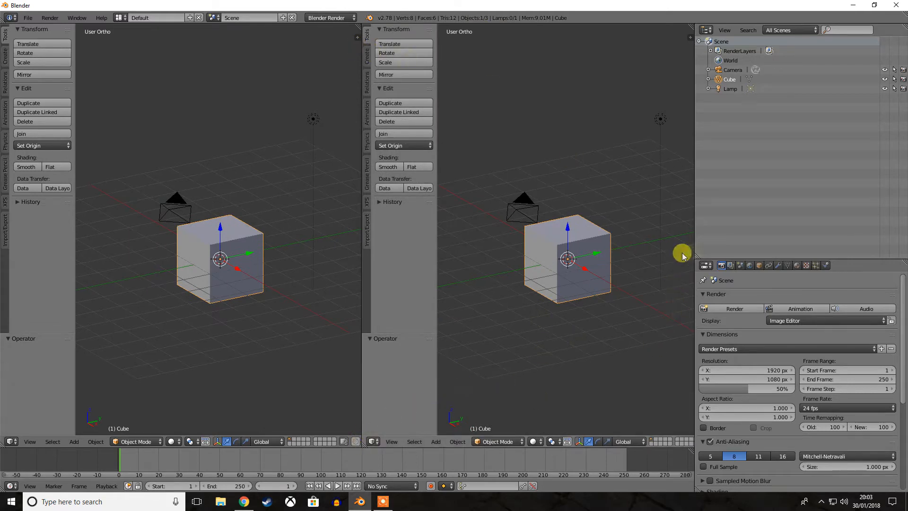
scroll(723, 466, down, 6)
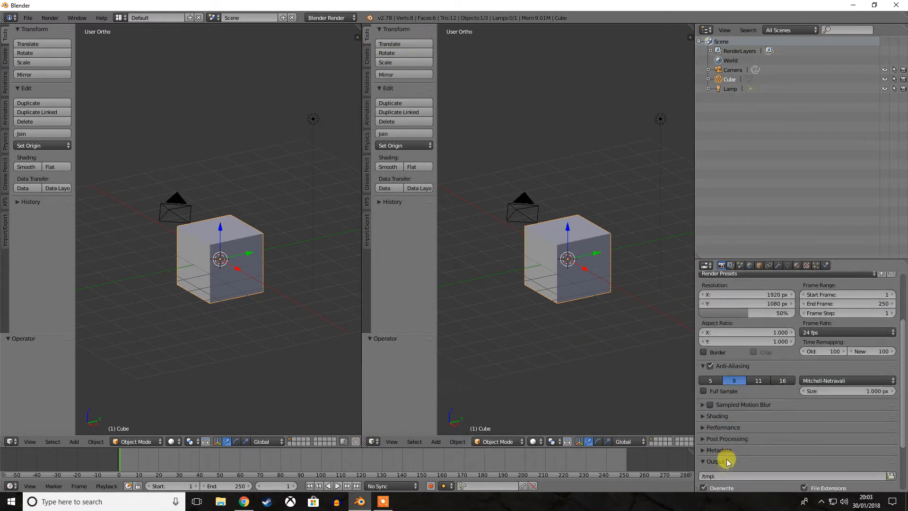
scroll(723, 483, up, 6)
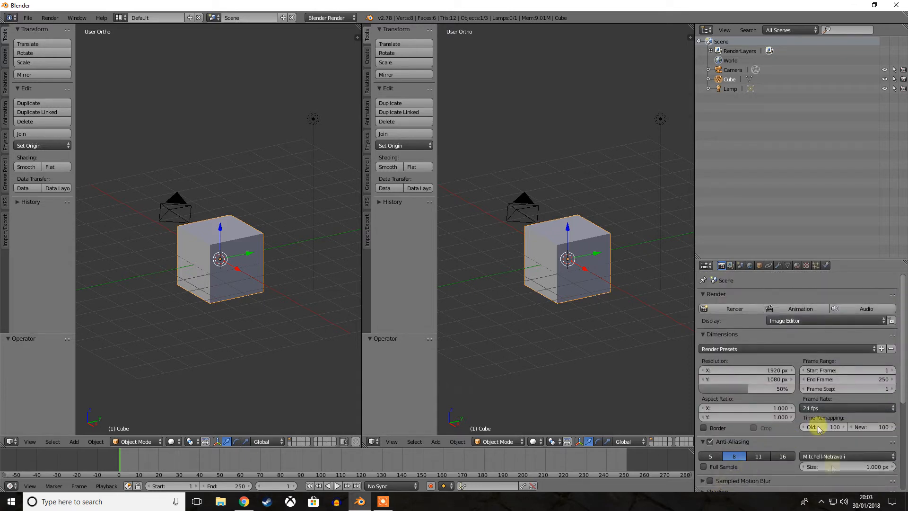
Look over the available editor types and change the 3D view beside the Properties column into an Outliner.
click(705, 266)
click(705, 266)
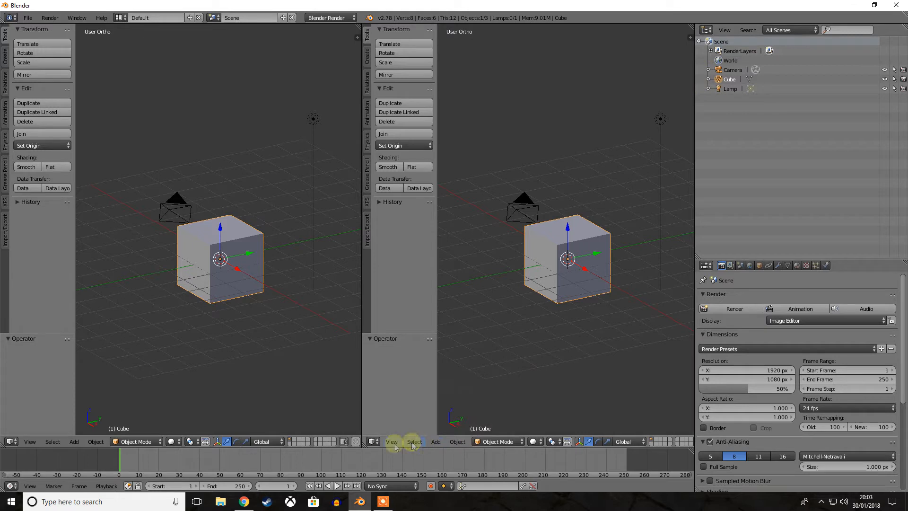
click(10, 442)
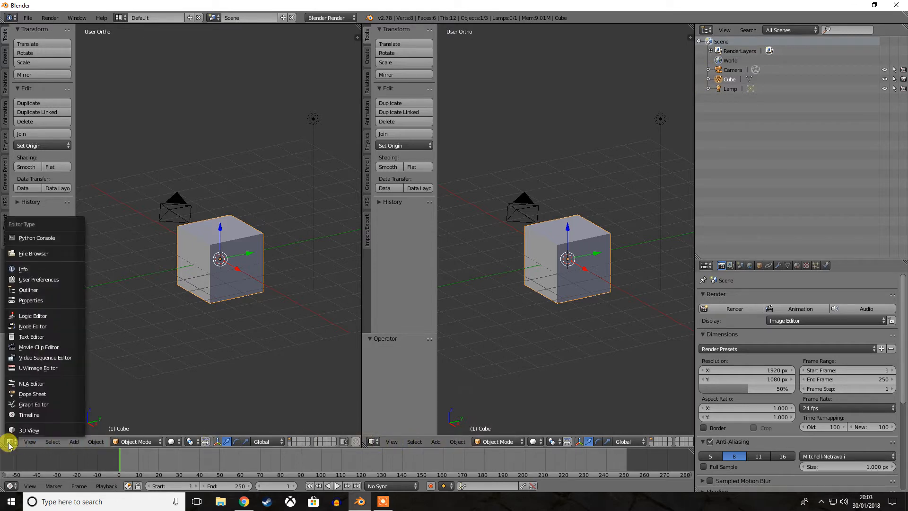
click(374, 442)
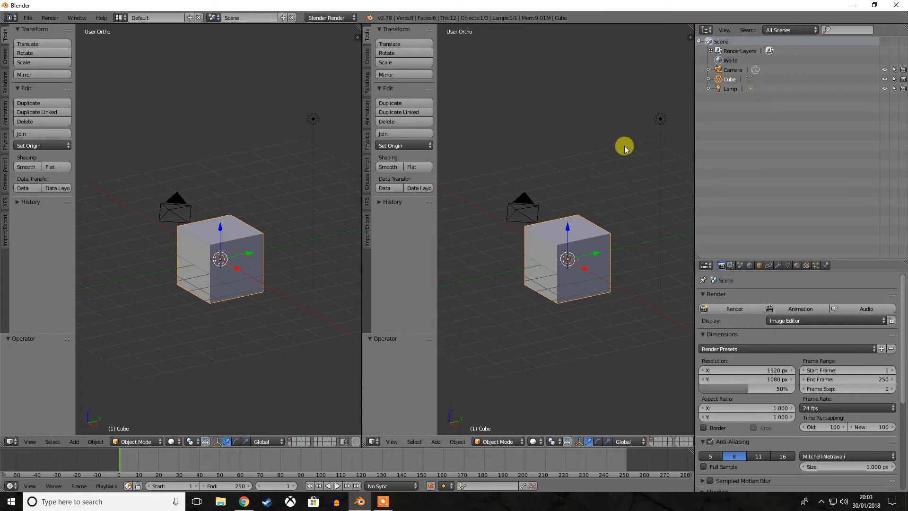
click(706, 31)
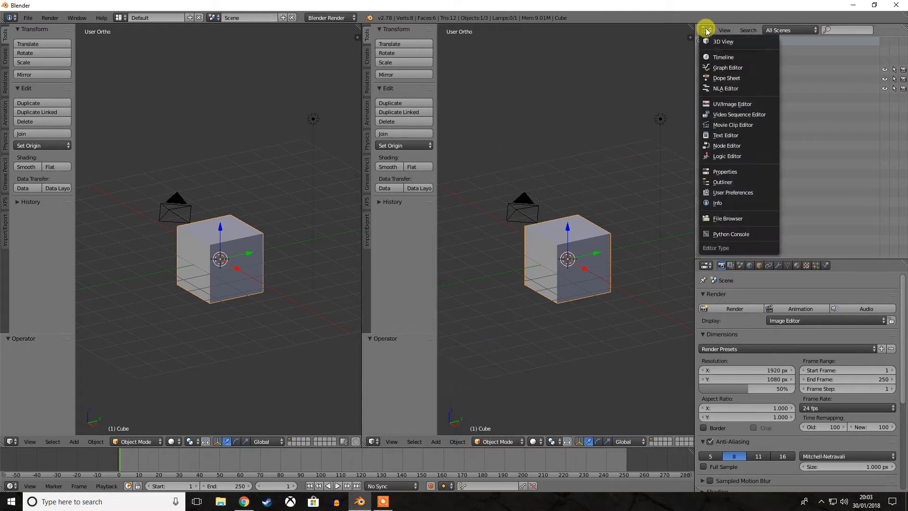
click(372, 442)
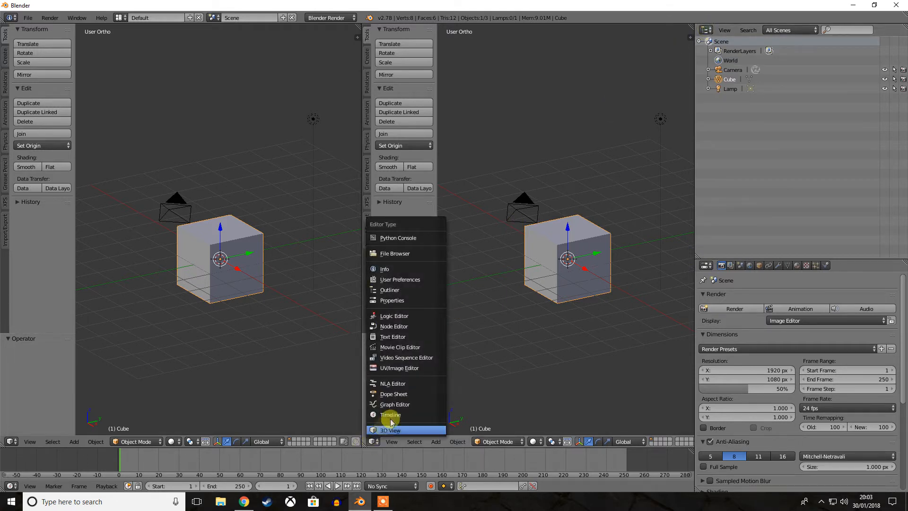
click(400, 290)
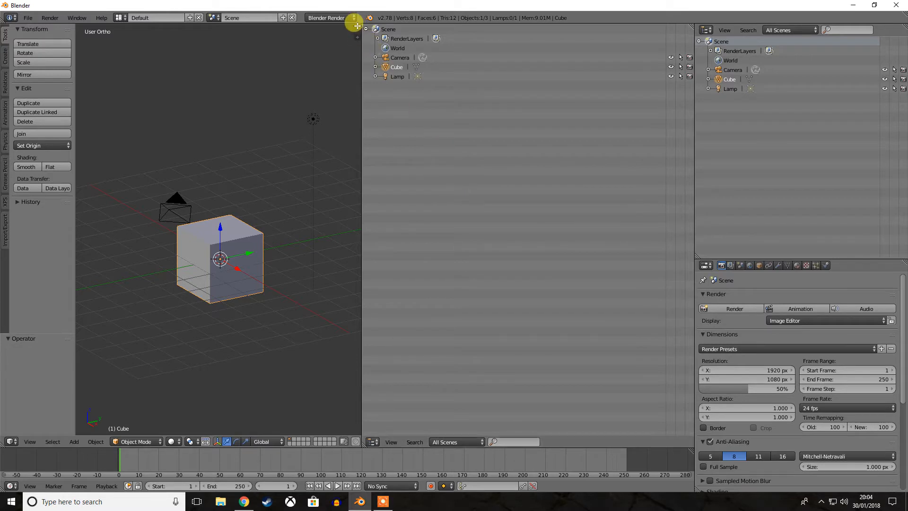
Merge the extra Outliner area back into the 3D viewport and orbit around the cube.
drag(357, 26, 582, 31)
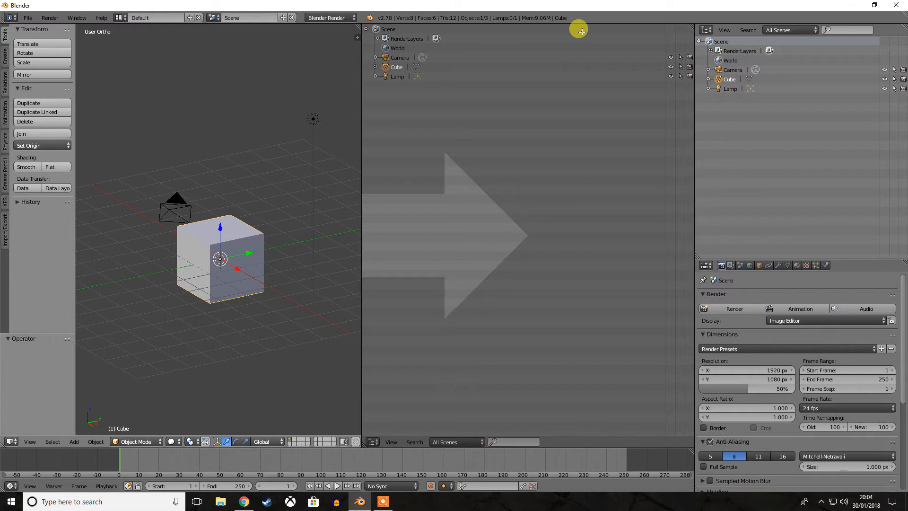
drag(582, 31, 593, 42)
middle_drag(488, 224, 482, 230)
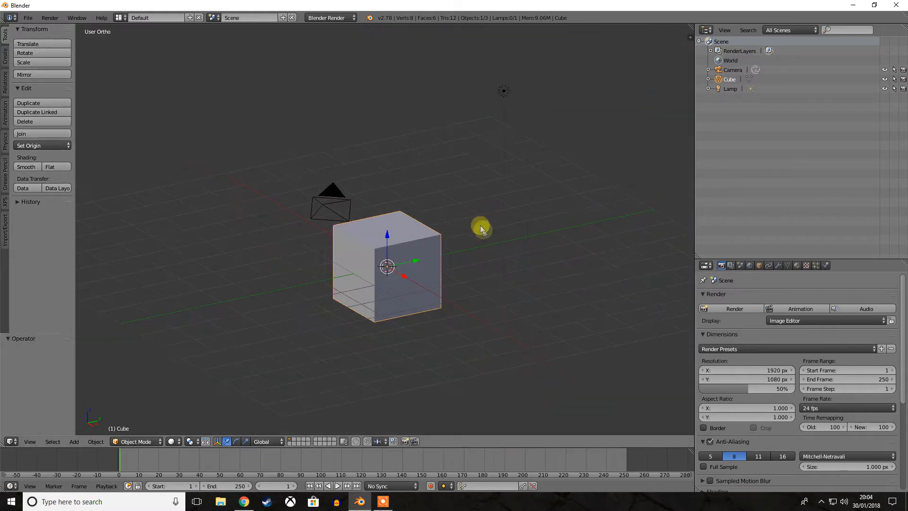
middle_drag(521, 252, 499, 255)
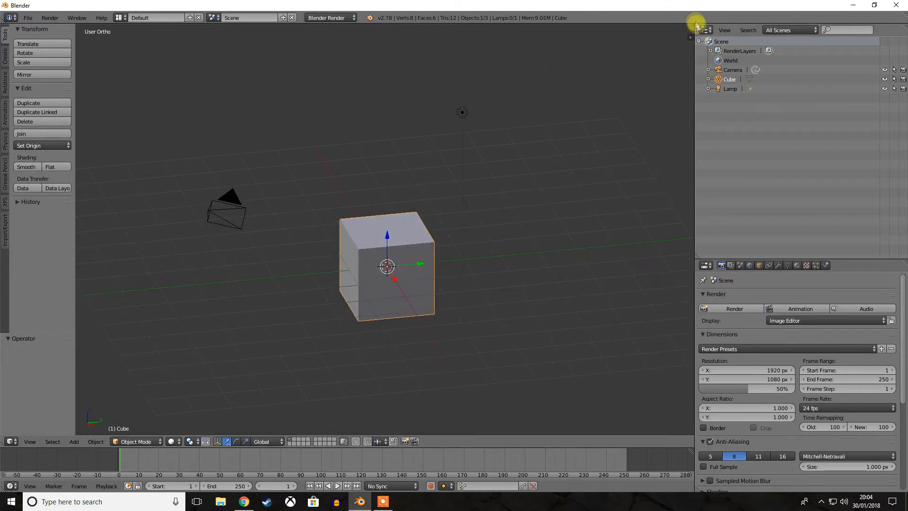
Split a narrow column off the 3D viewport and divide it into three stacked 3D views.
drag(693, 24, 479, 34)
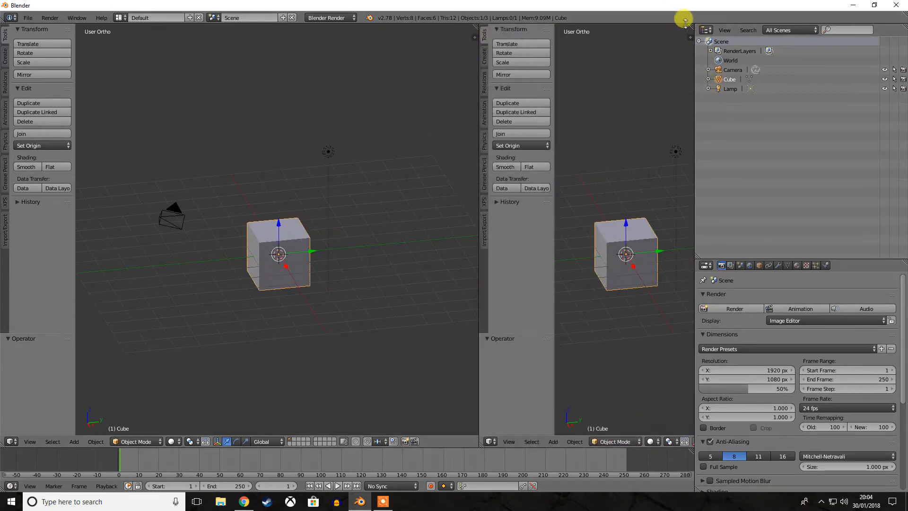
drag(691, 27, 690, 145)
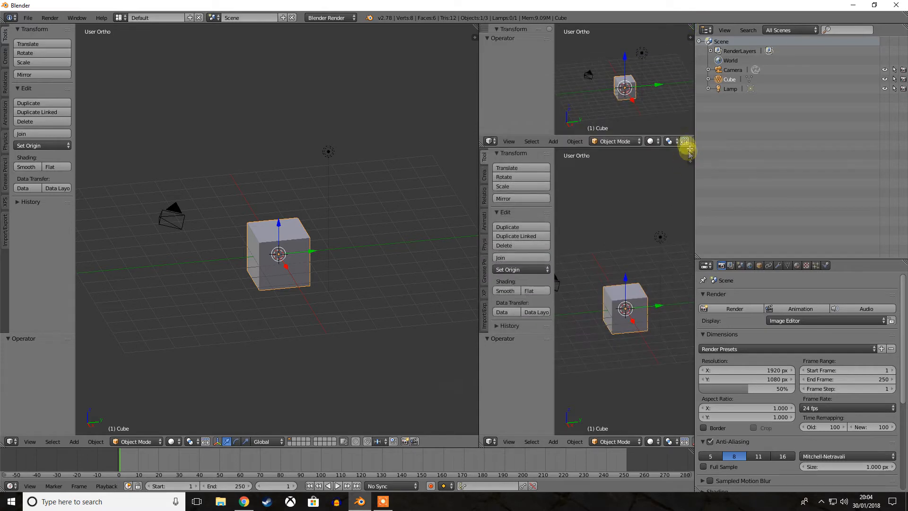
click(694, 149)
drag(692, 148, 679, 326)
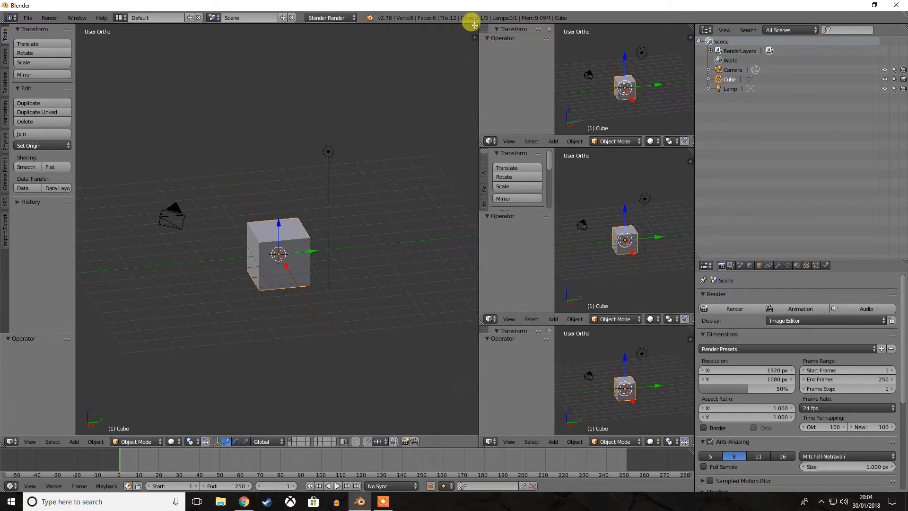
Join the stacked 3D views back into a single viewport and orbit around the cube.
drag(691, 329, 582, 37)
drag(476, 26, 614, 46)
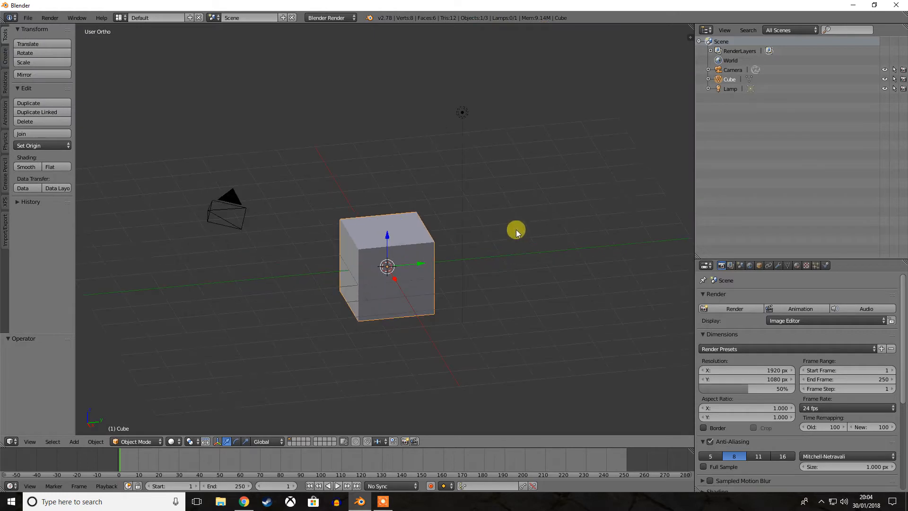
middle_drag(485, 242, 533, 240)
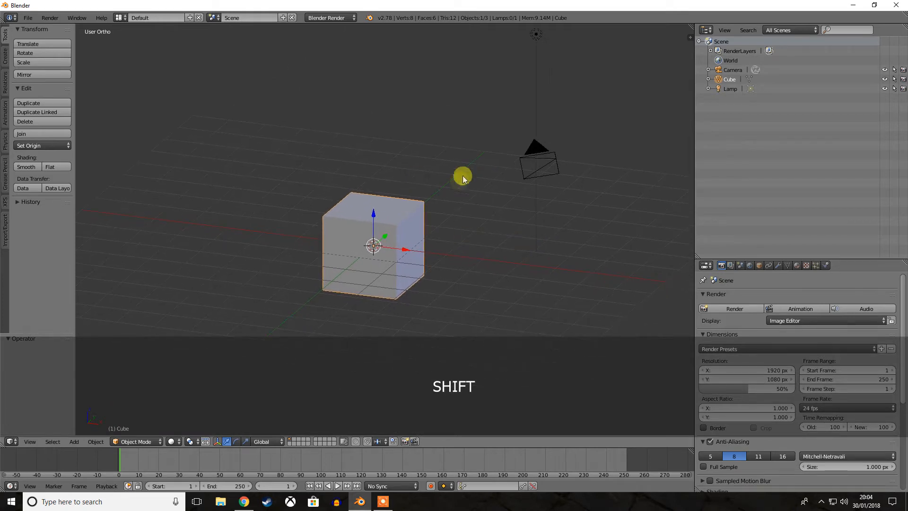
Switch the screen layout to UV Editing and bring the cube, camera and lamp into view.
click(119, 18)
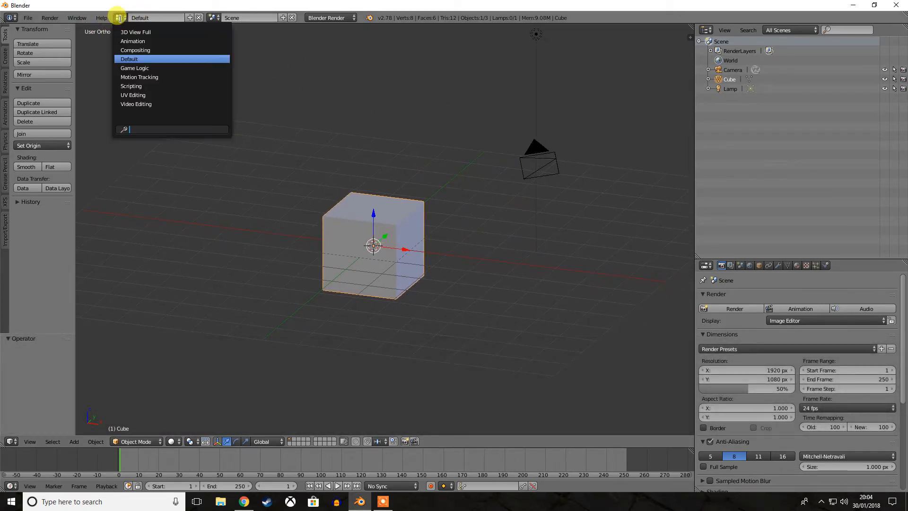
click(141, 94)
scroll(661, 244, down, 4)
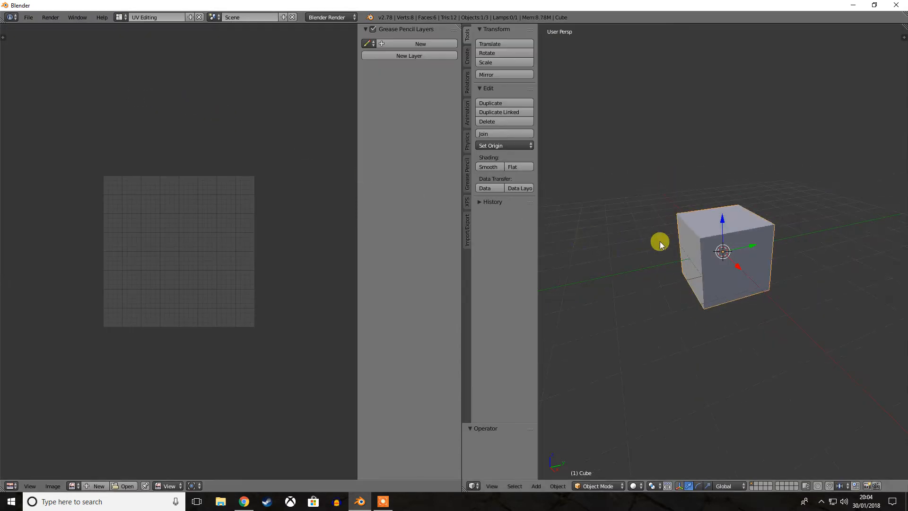
scroll(205, 211, down, 1)
scroll(206, 215, up, 3)
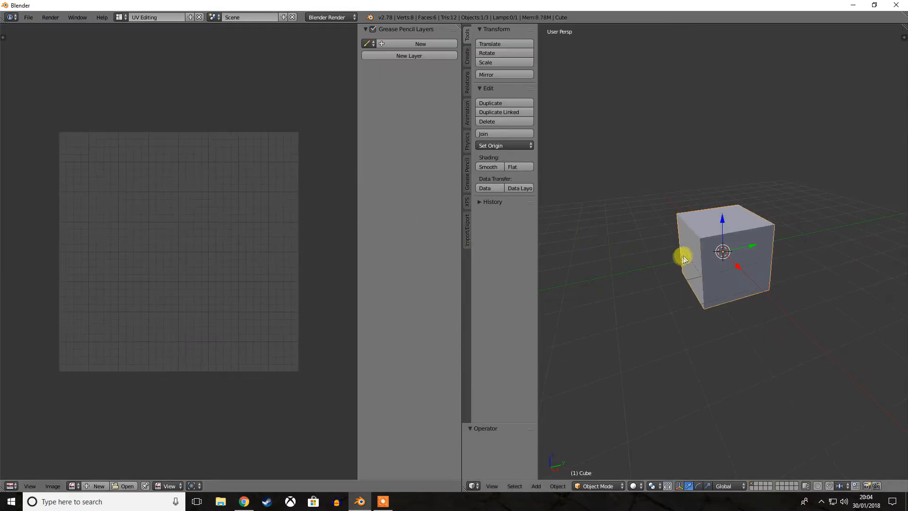
scroll(608, 248, down, 3)
middle_drag(609, 247, 644, 264)
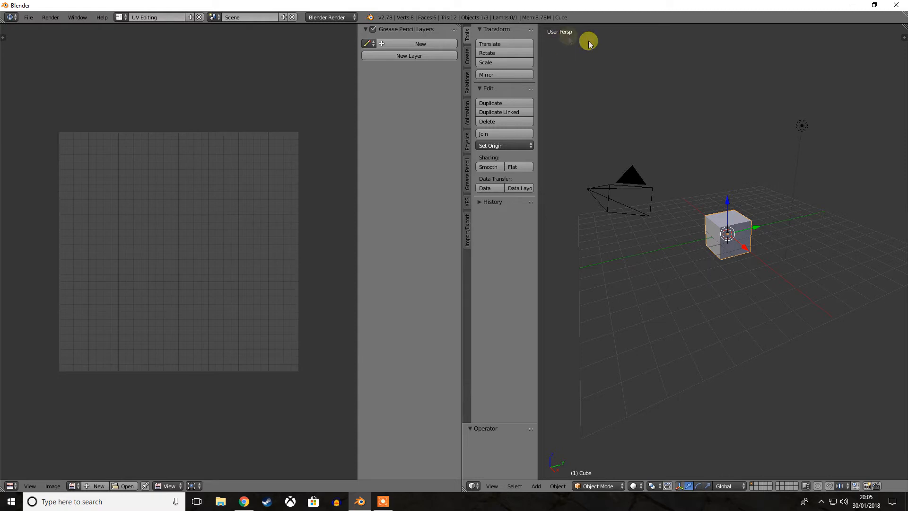
Change the 3D view to orthographic, view the cube from the front, and orbit to an angled view.
key(KP_5)
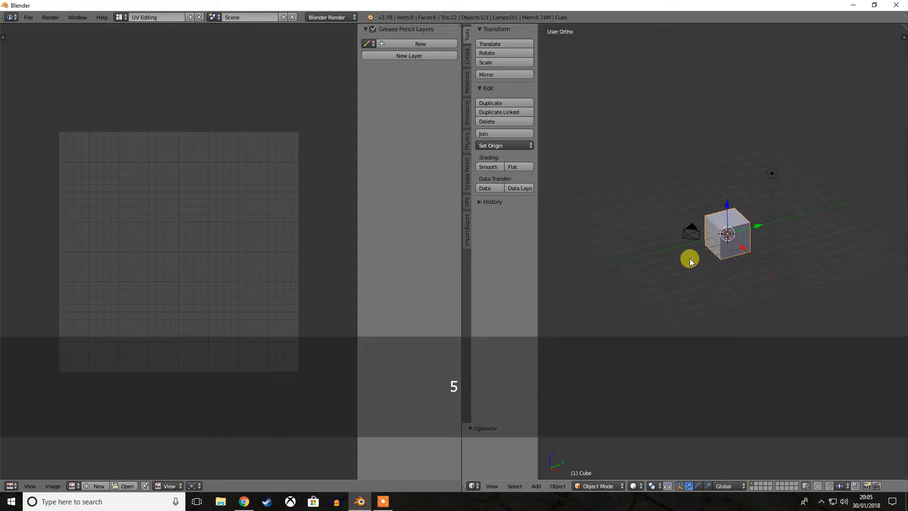
key(KP_1)
scroll(689, 258, up, 2)
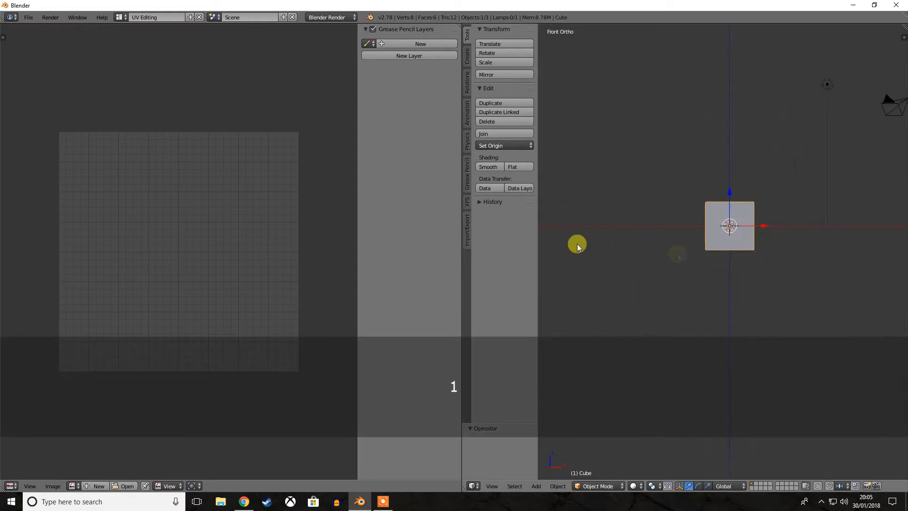
scroll(216, 155, down, 2)
scroll(202, 270, up, 2)
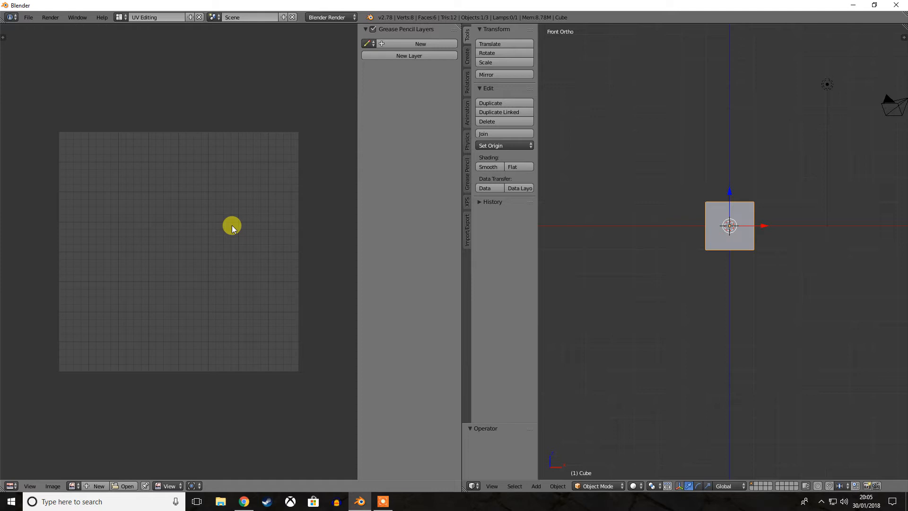
middle_drag(576, 243, 680, 294)
shift+middle_drag(747, 297, 717, 314)
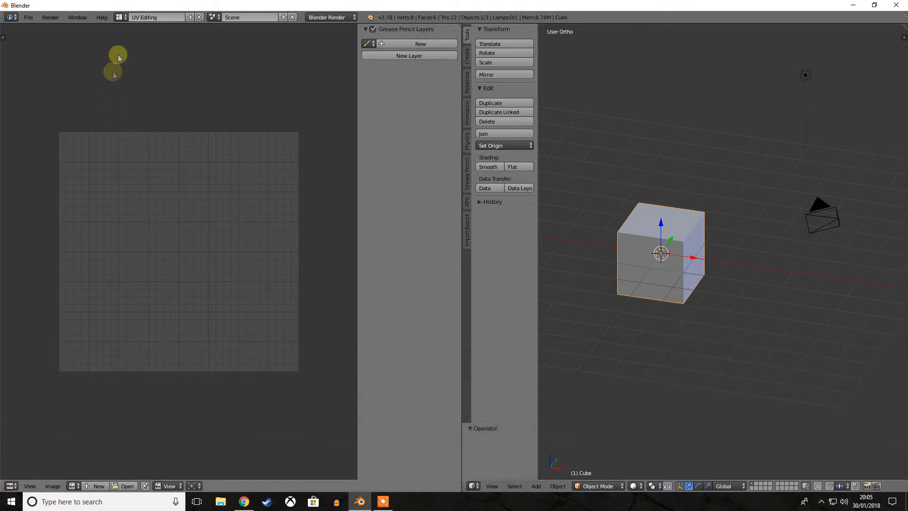
Return to the Default screen layout and orbit around the cube.
click(118, 17)
click(131, 58)
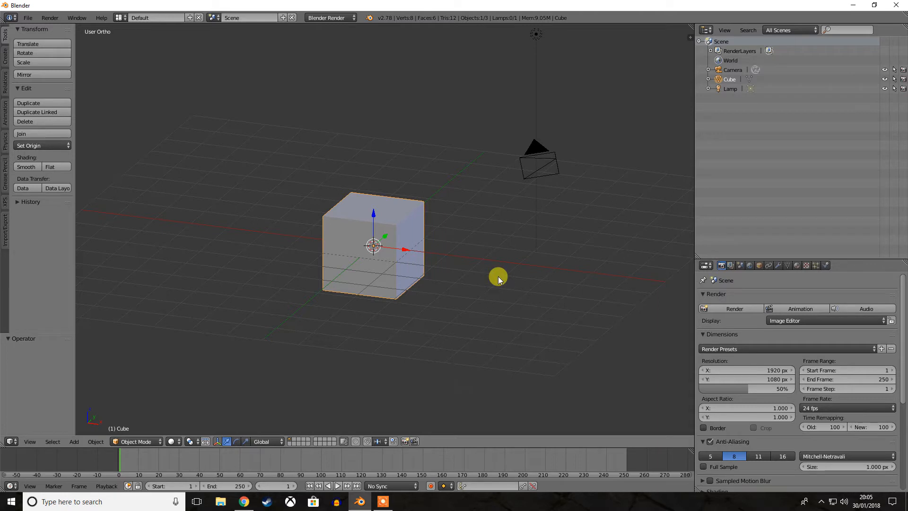
middle_drag(499, 276, 480, 279)
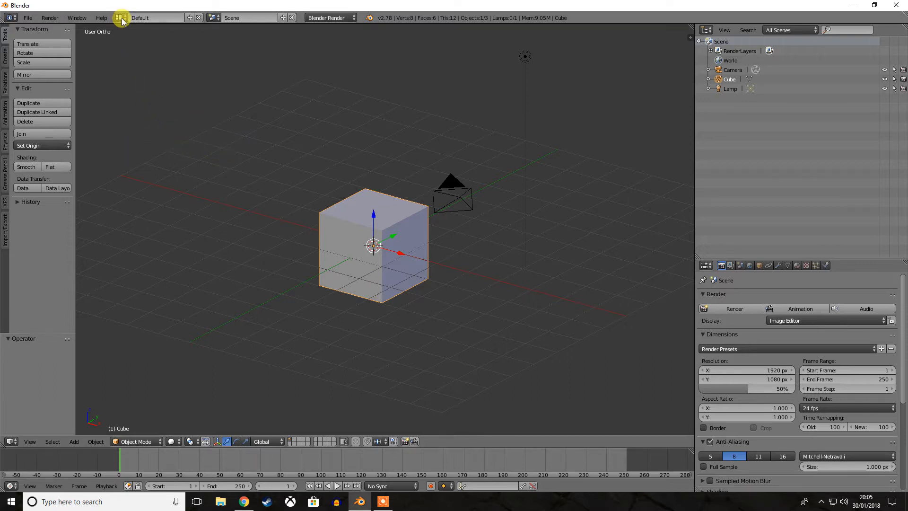
Open the User Preferences and reposition the window over the 3D viewport.
click(27, 18)
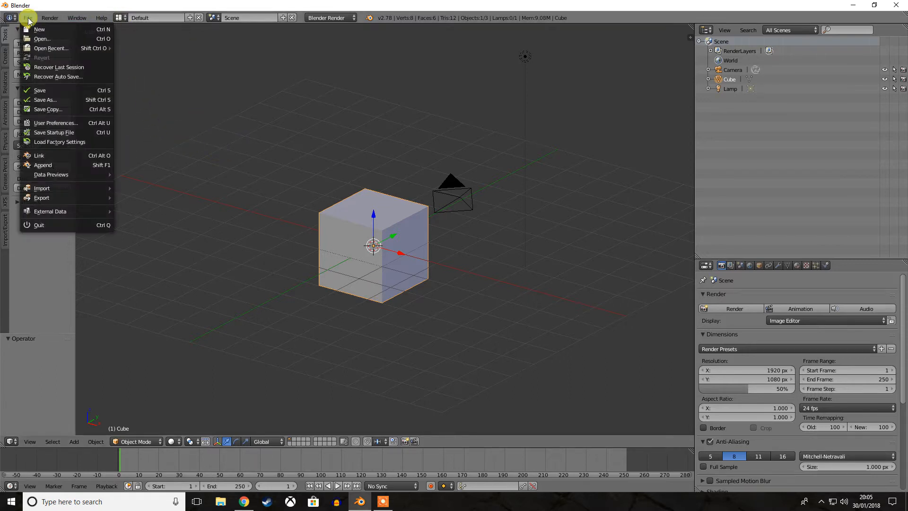
click(43, 122)
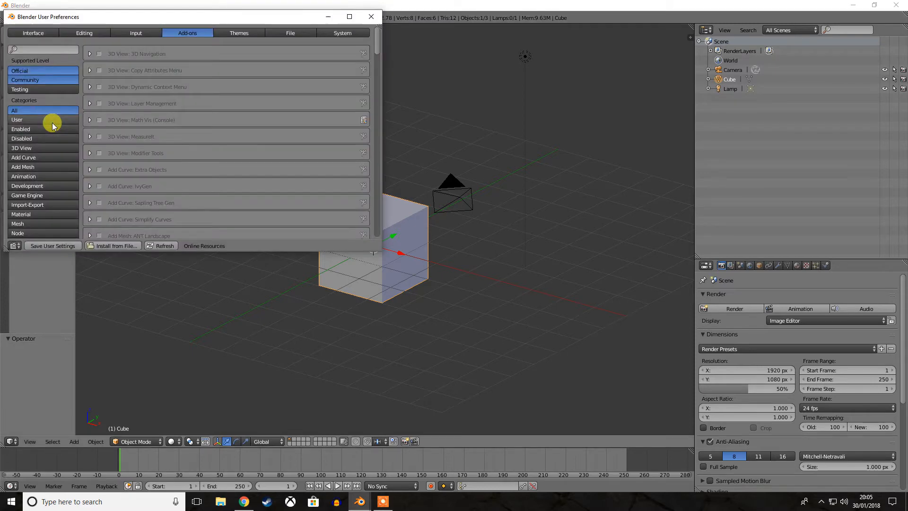
drag(187, 17, 306, 32)
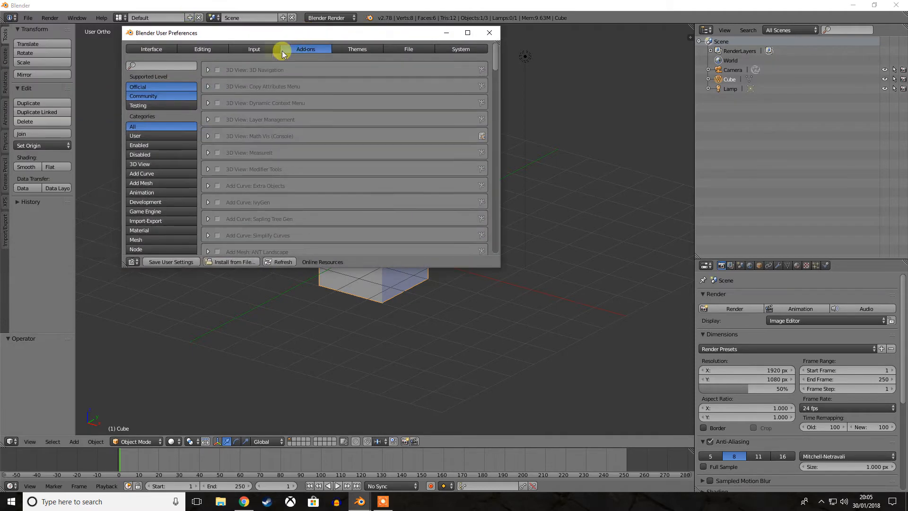
Look through the Input, Editing and Interface preferences, and return to the Add-ons preferences.
click(267, 51)
click(211, 48)
click(170, 49)
click(246, 47)
click(207, 49)
click(171, 53)
click(296, 50)
Browse the add-ons in the User and All categories, finishing on the Import-Export category.
click(148, 136)
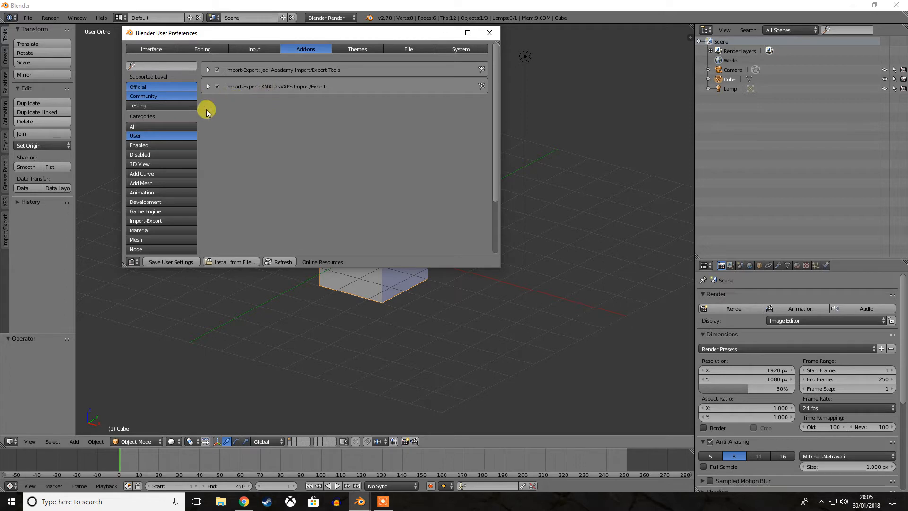
click(135, 126)
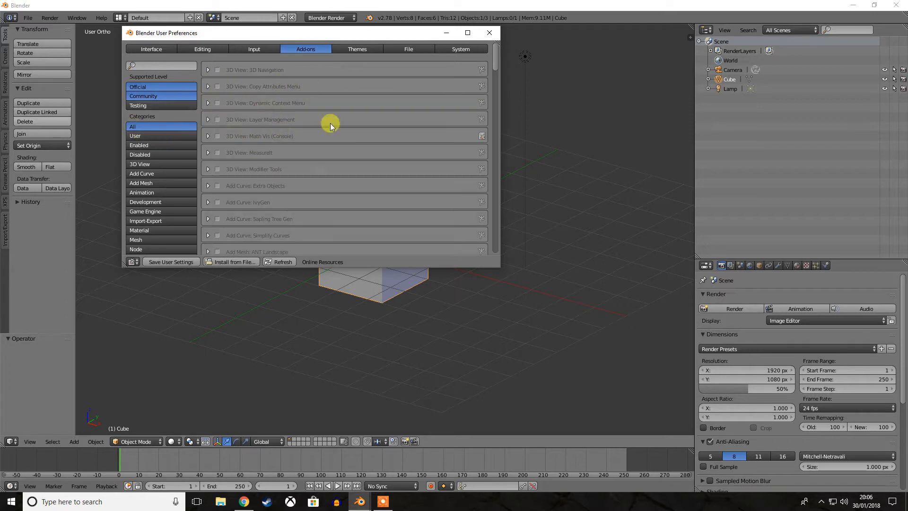
click(137, 136)
click(138, 220)
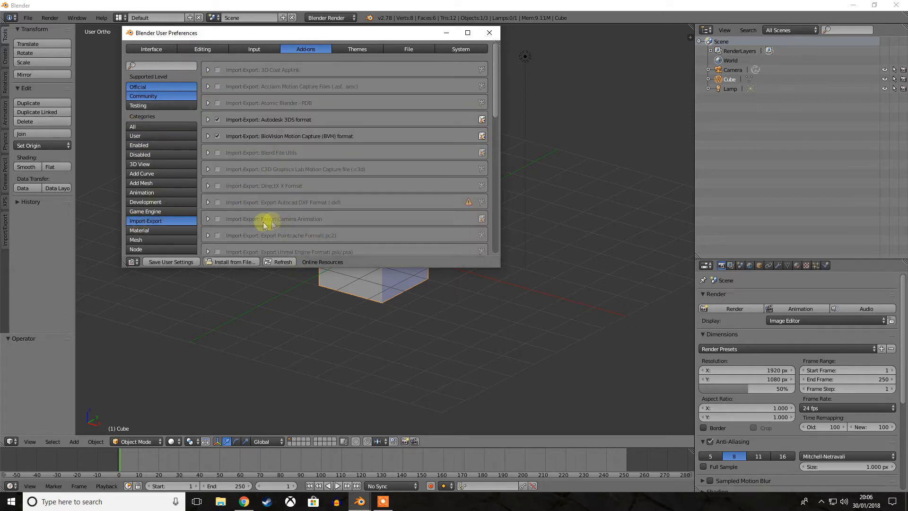
Compare the add-ons in the User and Import-Export categories, finishing on User, and move the preferences window towards the middle of the viewport.
click(141, 135)
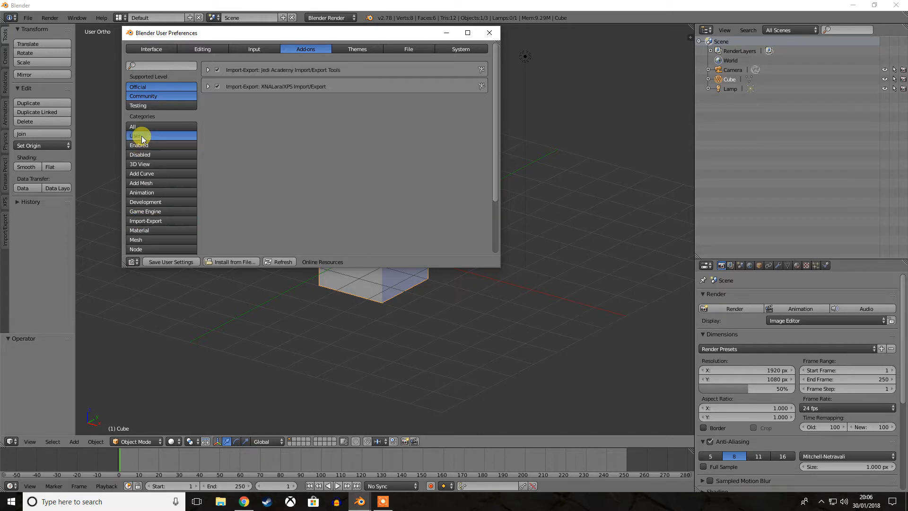
click(158, 219)
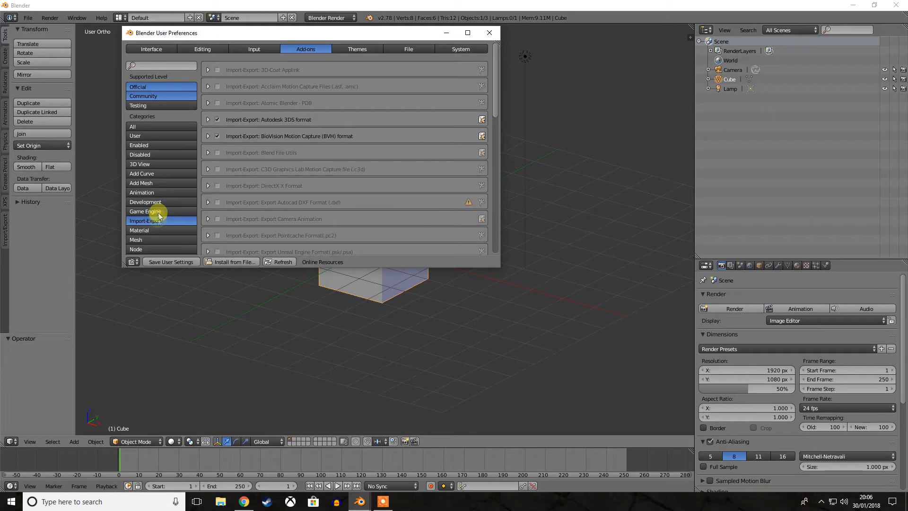
click(149, 136)
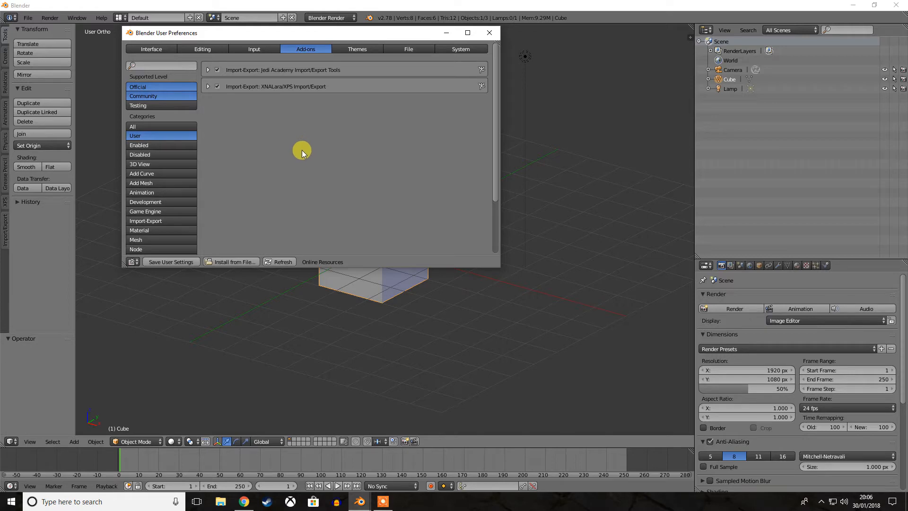
drag(217, 34, 277, 99)
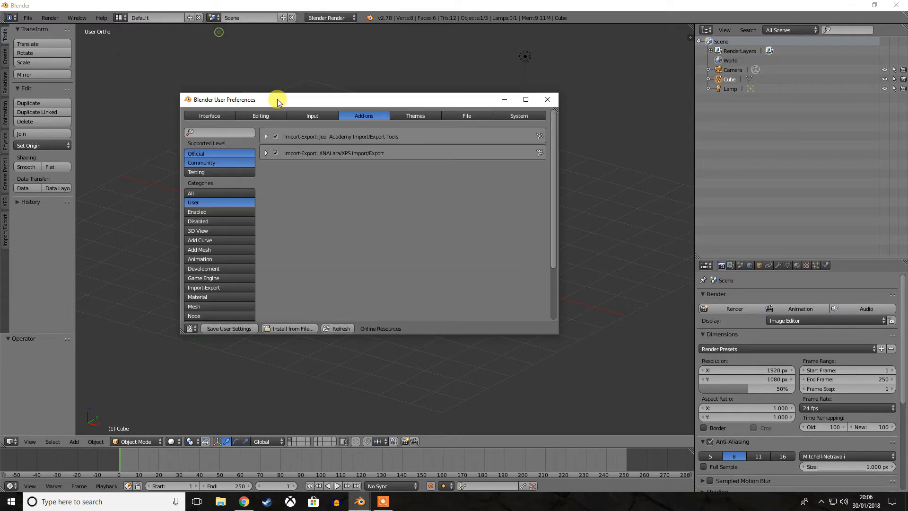
Switch to Chrome, download the Blender 2.64+ Jedi Academy Plugin Suite v0.2.2 from JKHub, and dismiss the downloads bar.
click(244, 502)
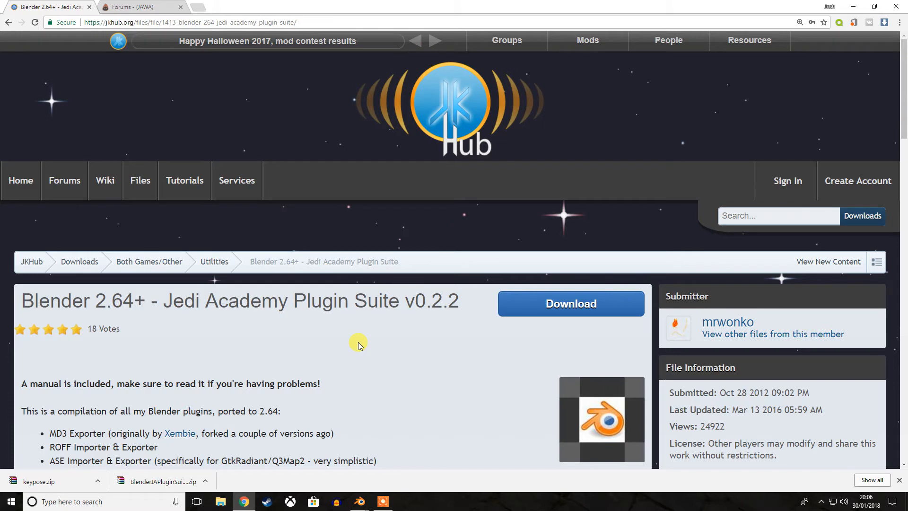
scroll(358, 343, down, 2)
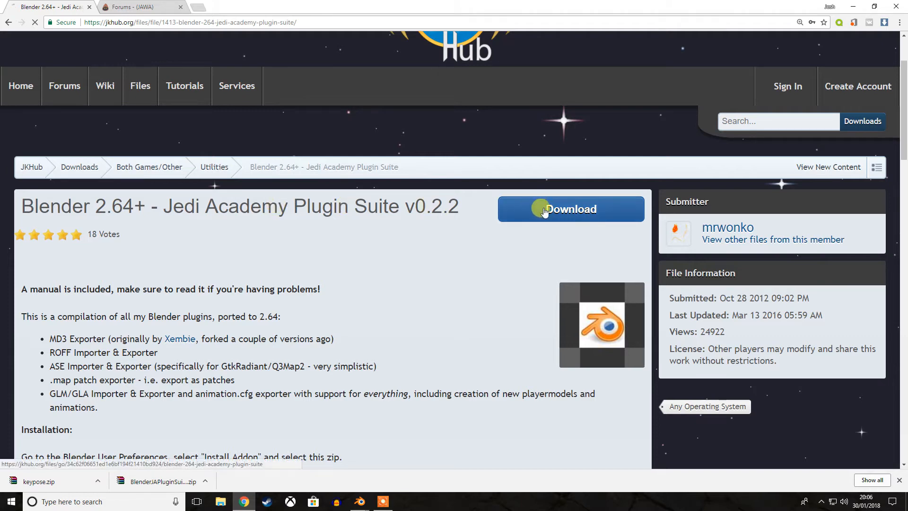
click(468, 342)
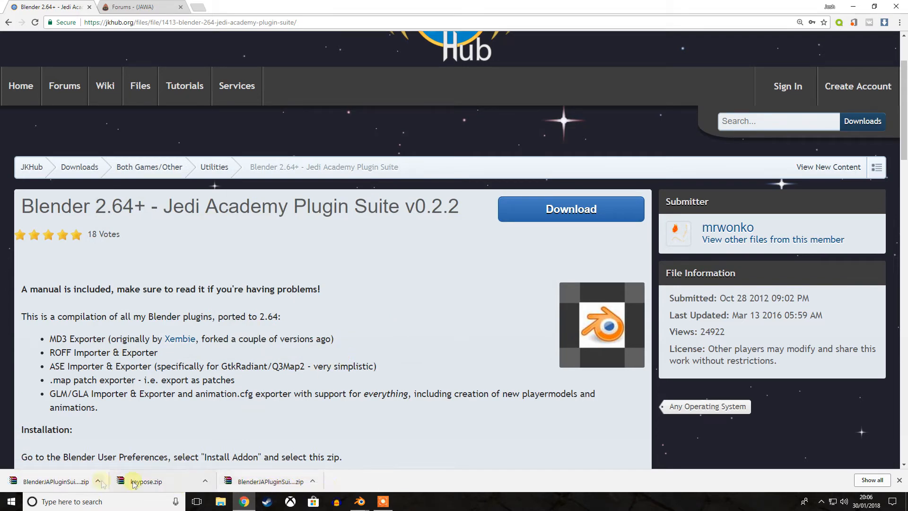
click(900, 480)
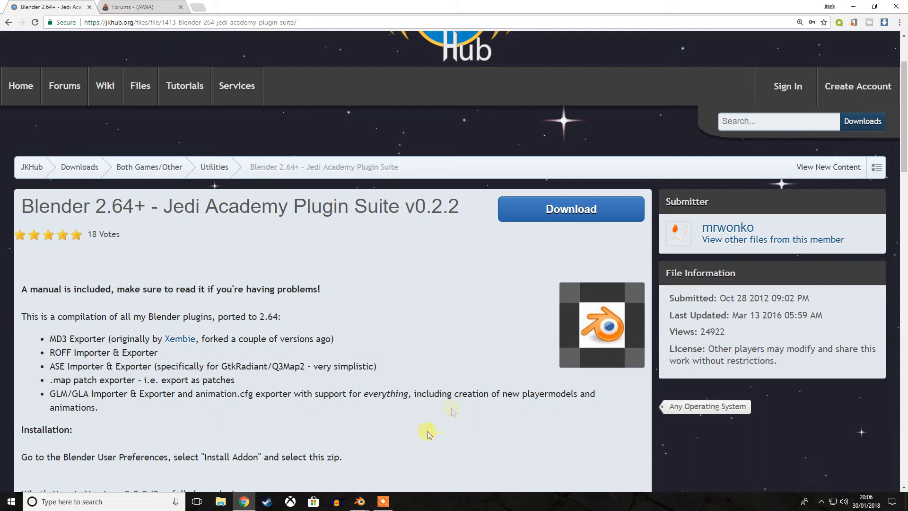
Switch back to Blender and bring the User Preferences window in front of the main window.
mouse_move(363, 505)
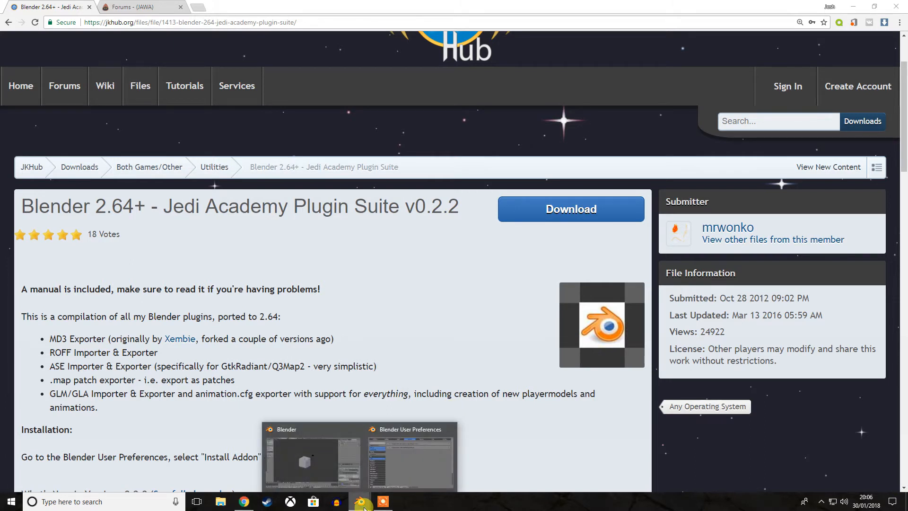
click(391, 476)
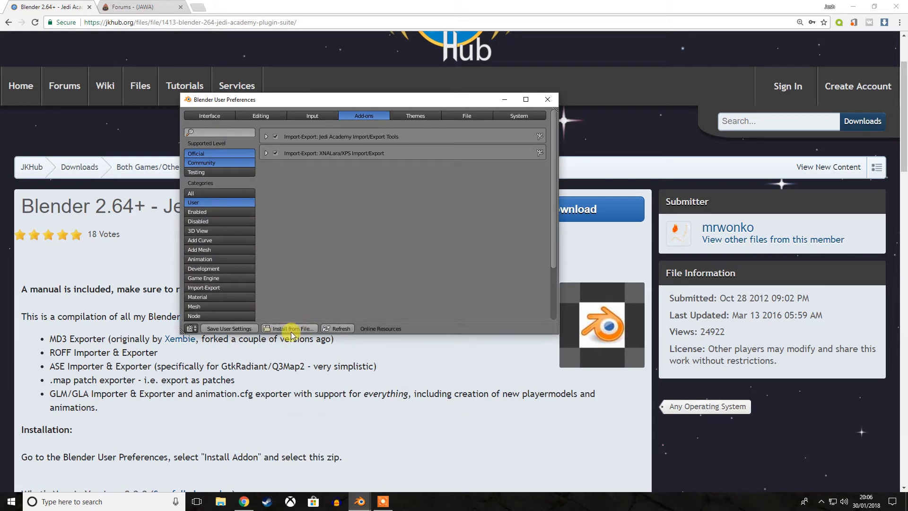
mouse_move(360, 499)
click(303, 462)
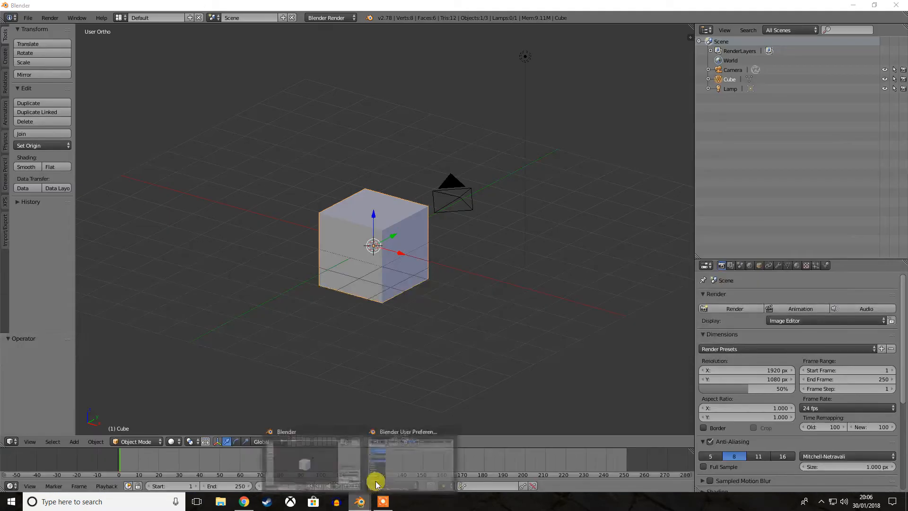
click(376, 483)
Install the add-on from the file BlenderJAPluginSuite0.2.2.zip in the Desktop folder.
click(299, 329)
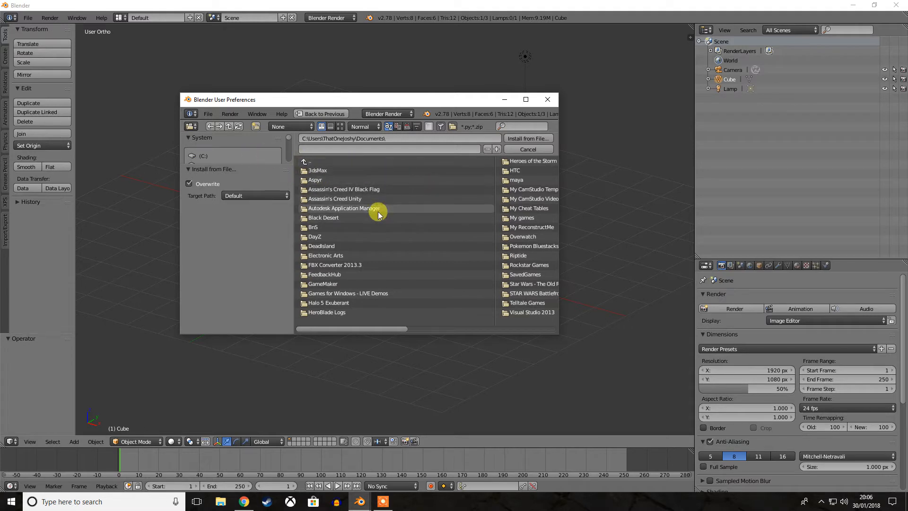
click(268, 167)
drag(264, 162, 267, 273)
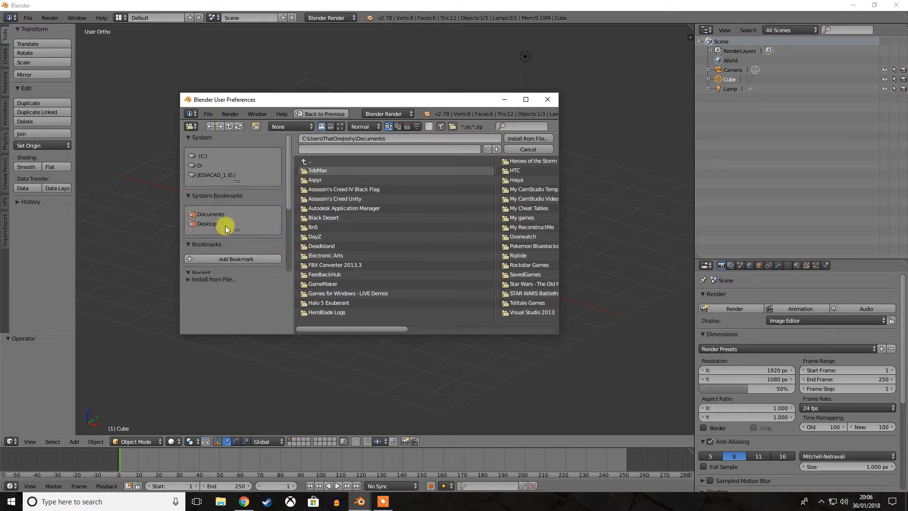
click(208, 225)
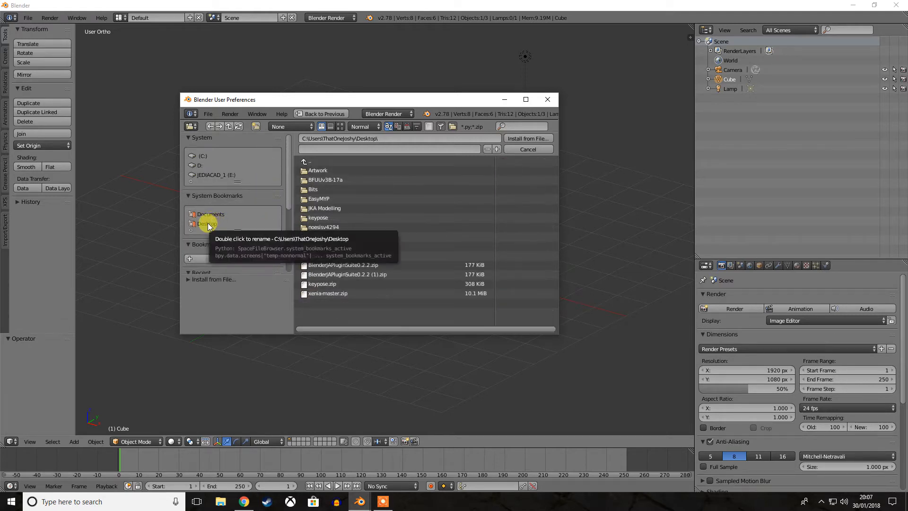
click(355, 264)
click(545, 139)
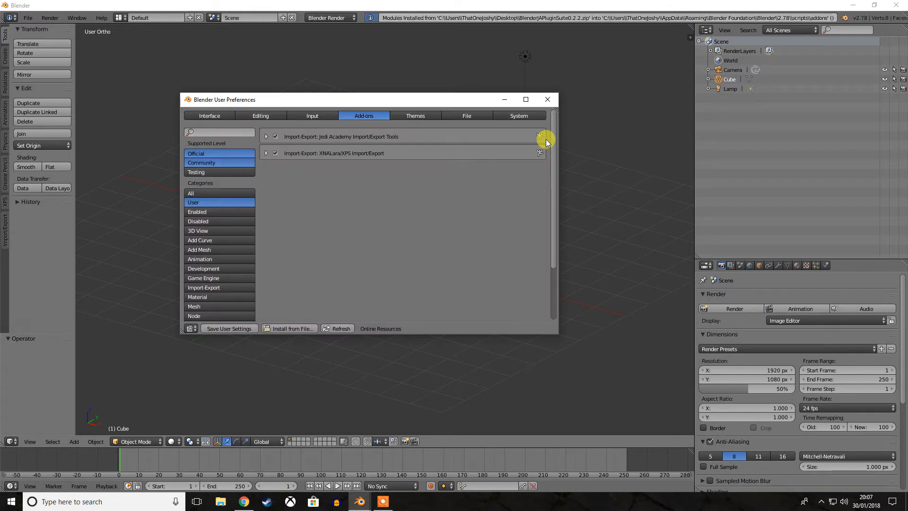
Enable the Jedi Academy Import/Export Tools add-on and save the user settings, closing the preferences window.
click(276, 137)
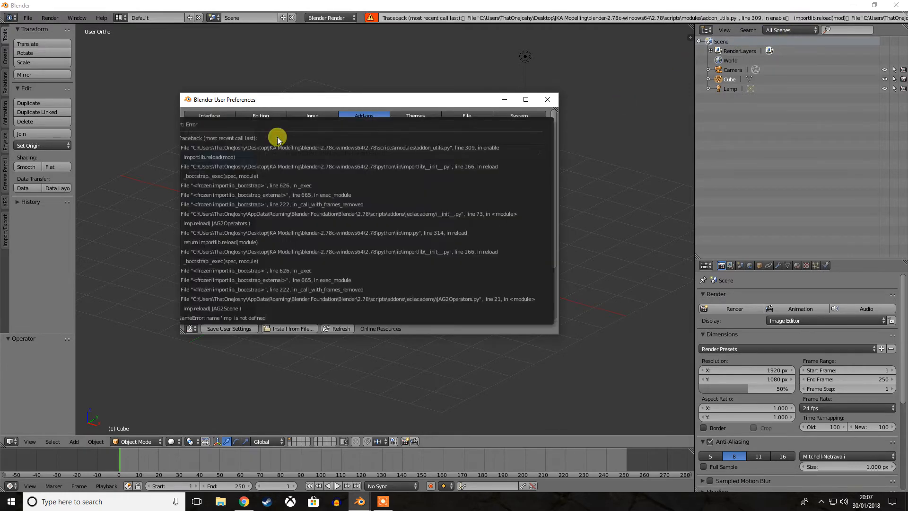
drag(299, 106, 346, 81)
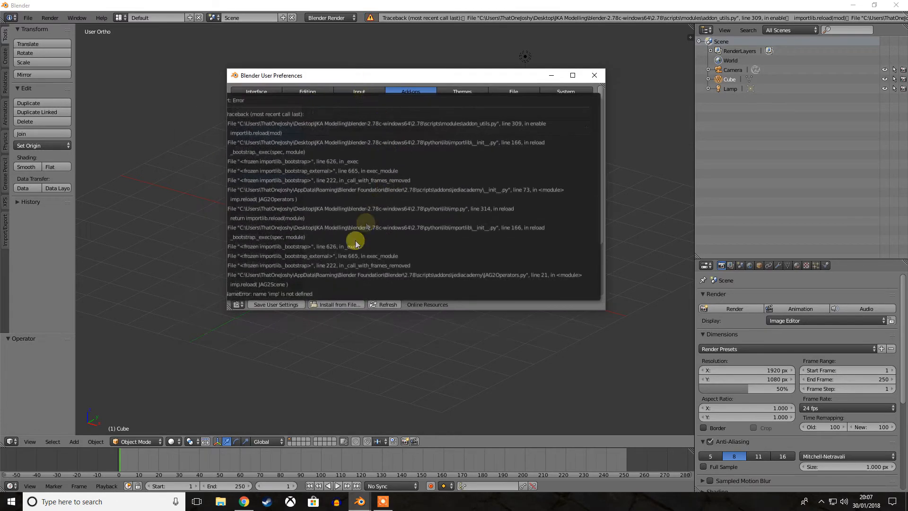
click(580, 304)
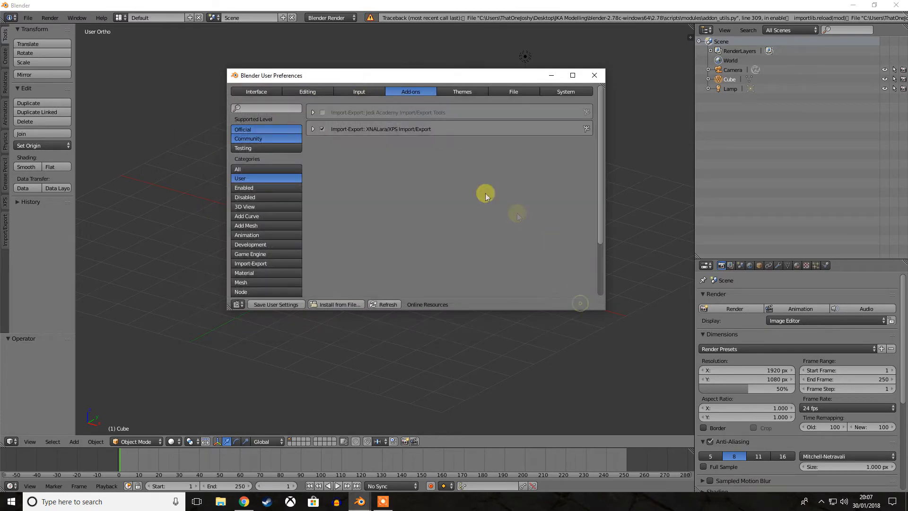
click(322, 113)
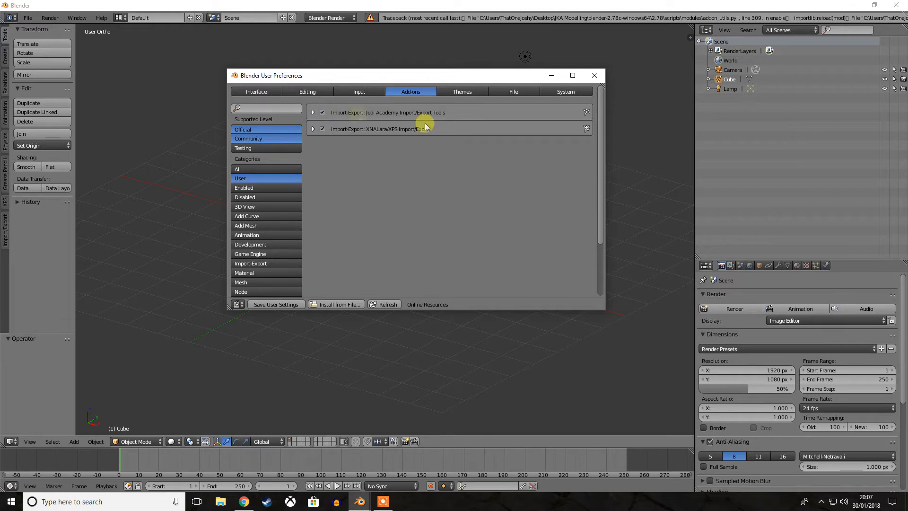
click(279, 305)
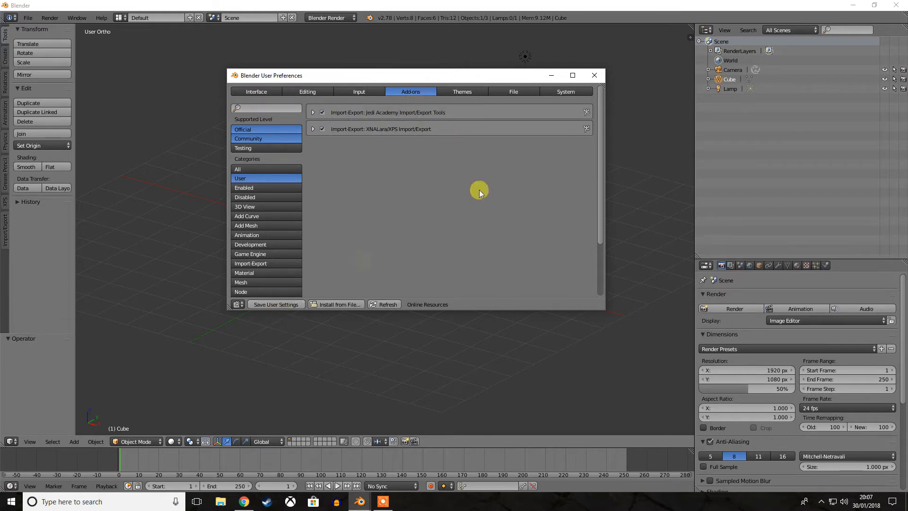
click(595, 76)
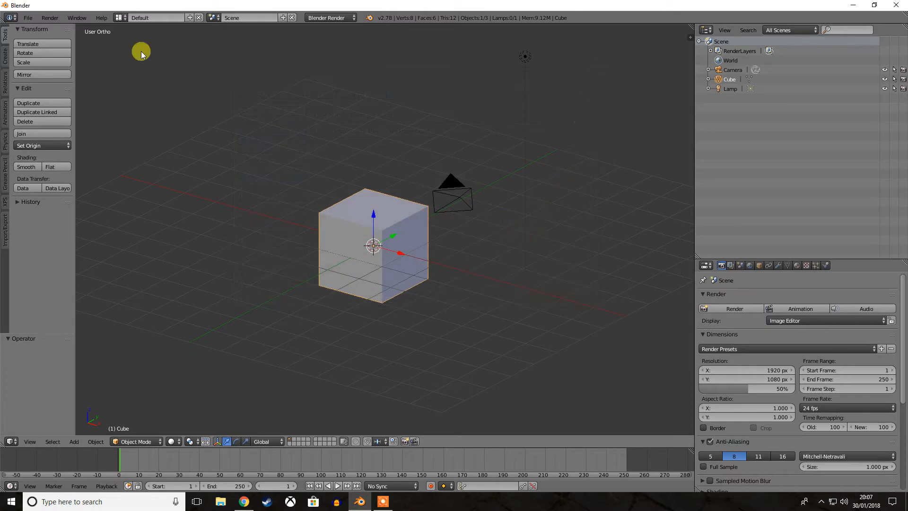
Look through the available import formats, checking the JA Ghoul 2 model (.glm) entry, without importing anything.
click(27, 18)
mouse_move(60, 190)
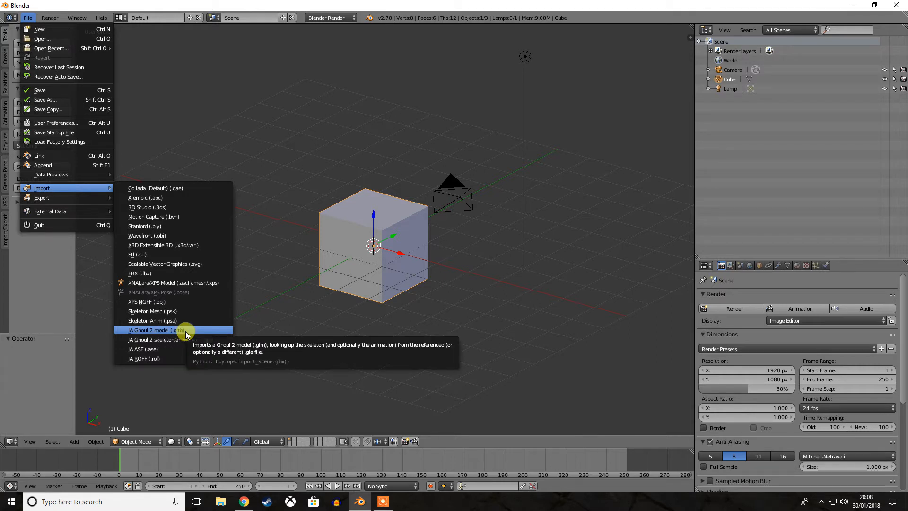
mouse_move(491, 302)
middle_down()
mouse_move(507, 299)
mouse_move(502, 293)
middle_up()
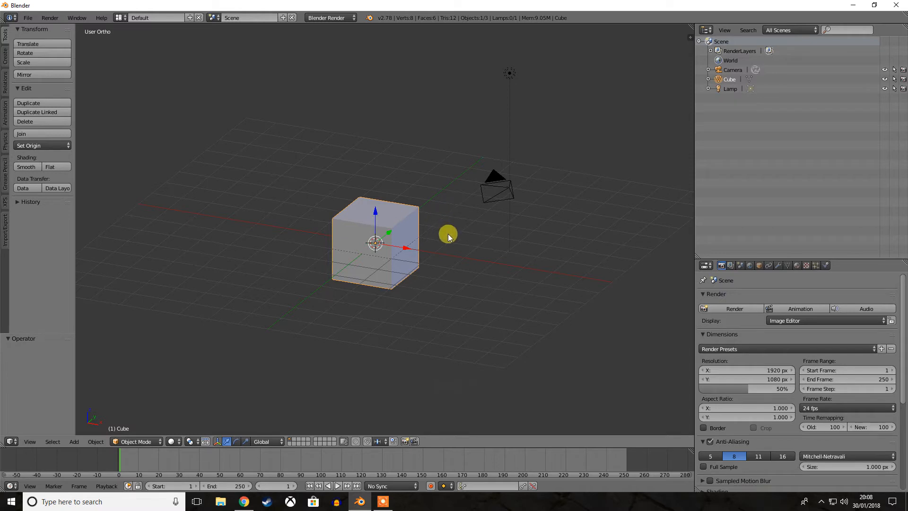
Select the cube, camera and lamp together and delete them from the scene.
key(a)
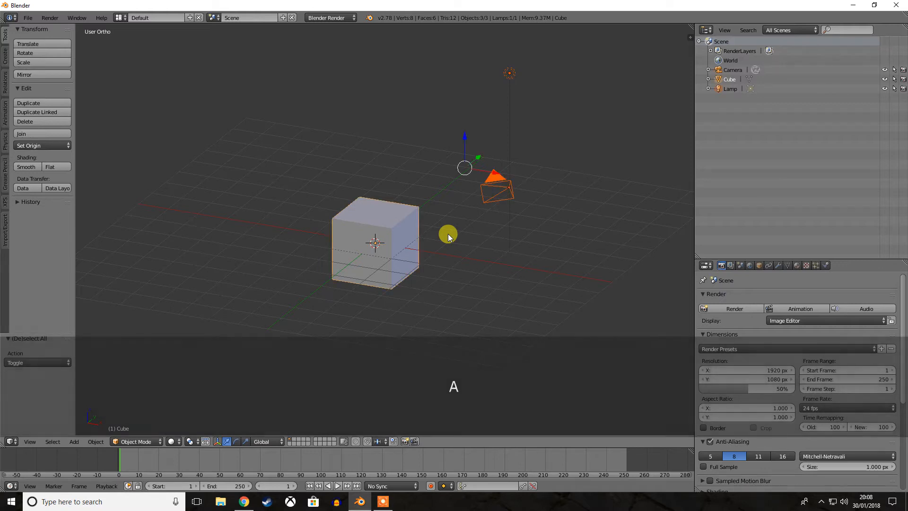
key(a)
key(a)
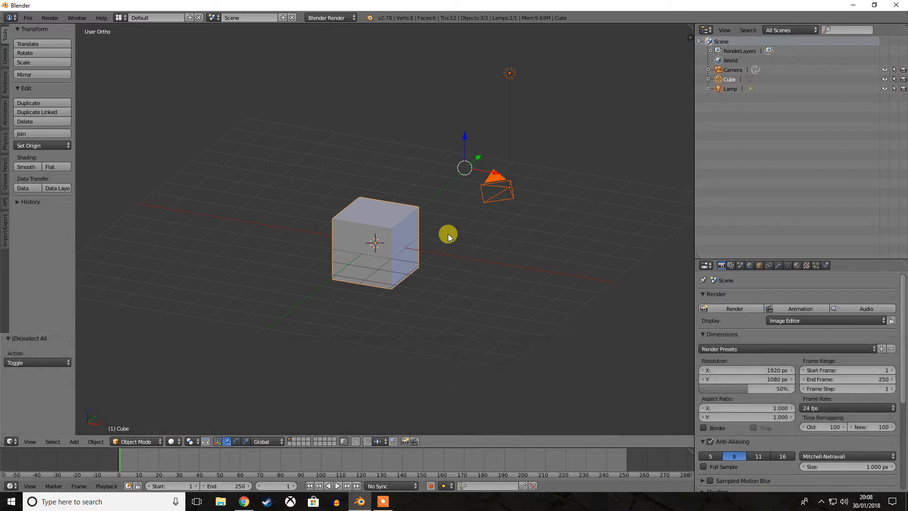
key(x)
click(448, 235)
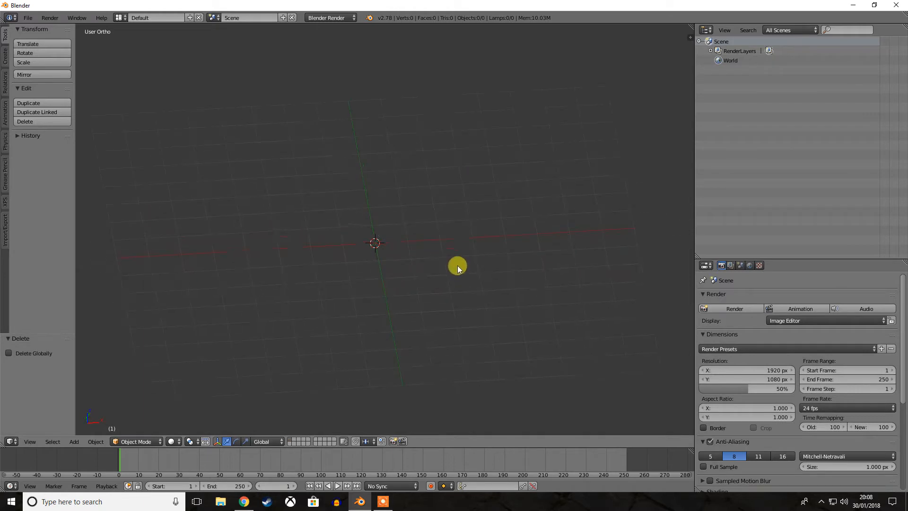
Start a JA Ghoul 2 model (.glm) import and browse from the Desktop to JKA Modelling\Jedi Academy\GameData\base\models\players.
key(1)
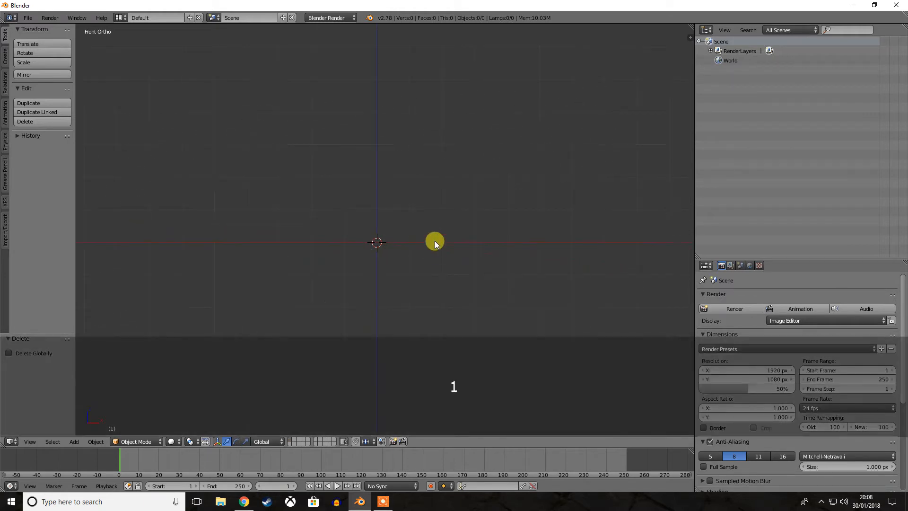
middle_drag(452, 217, 328, 246)
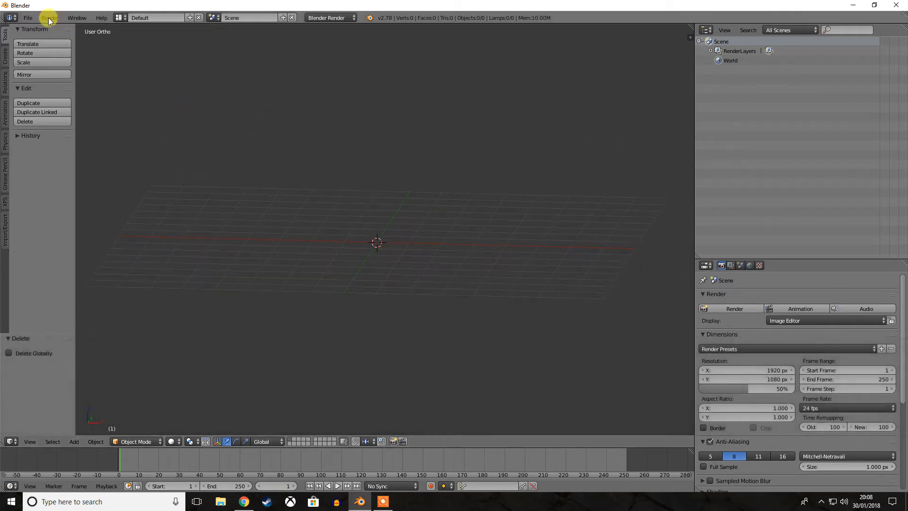
click(28, 18)
mouse_move(44, 190)
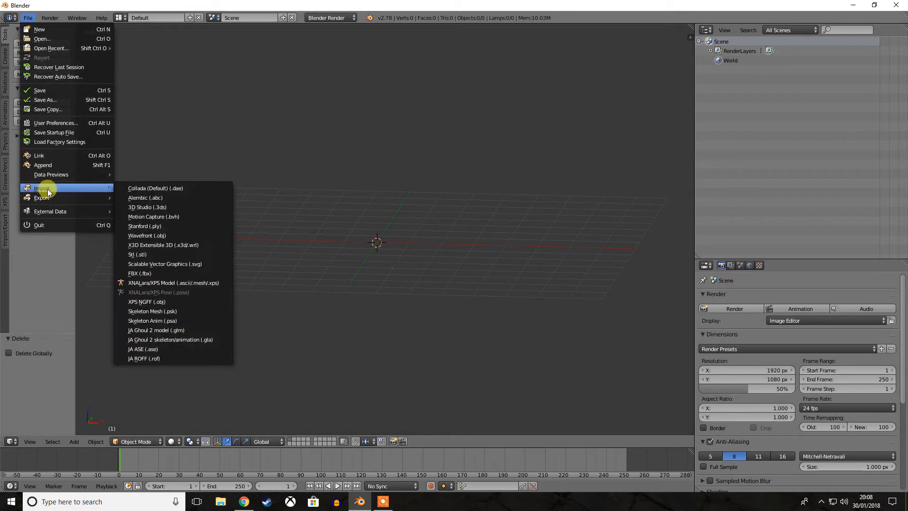
click(172, 331)
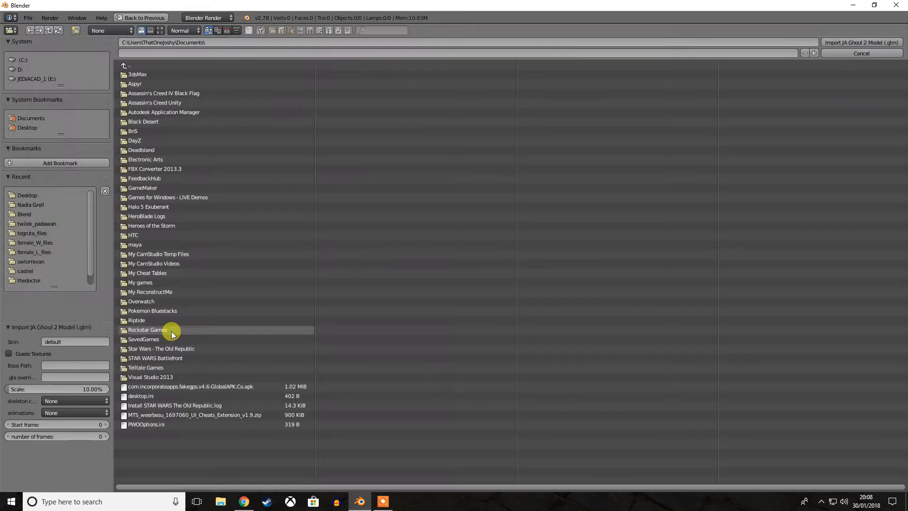
click(32, 197)
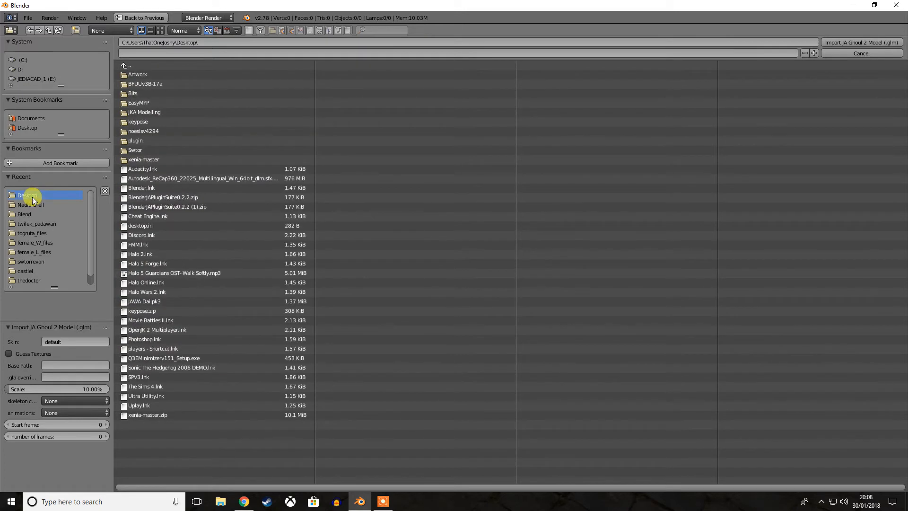
click(148, 113)
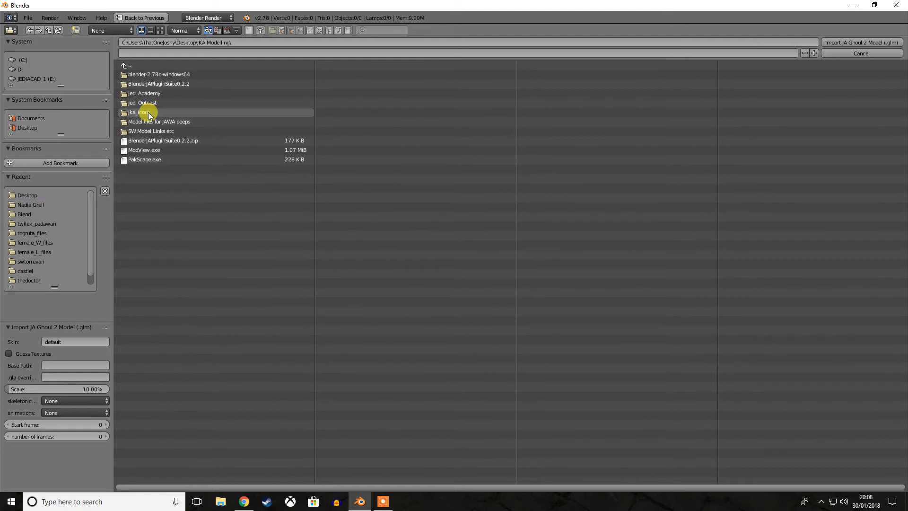
click(152, 93)
click(146, 74)
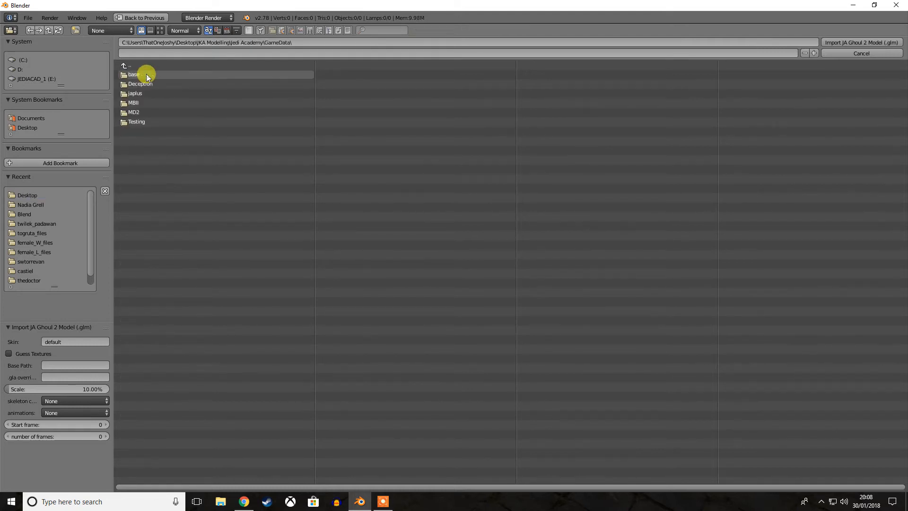
click(143, 75)
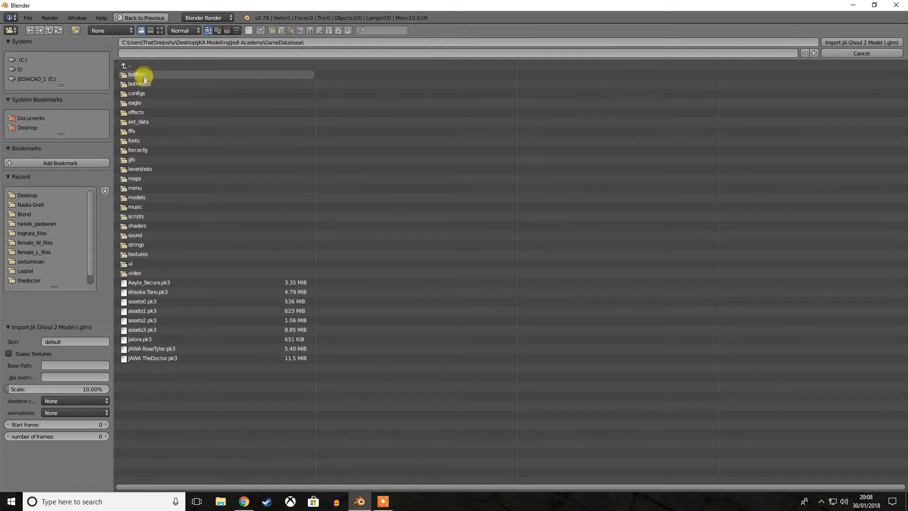
click(140, 195)
click(140, 112)
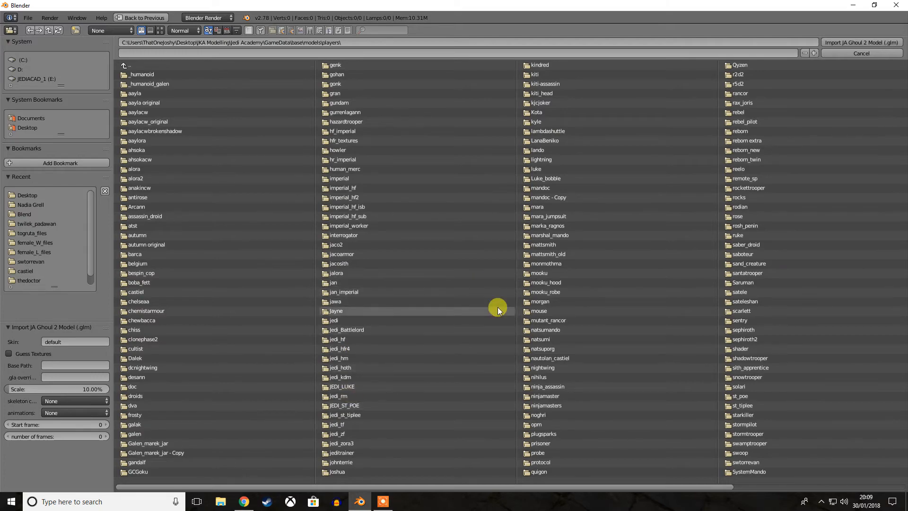
Import the Ghoul 2 player model from the kyle folder among the player models.
scroll(498, 308, down, 2)
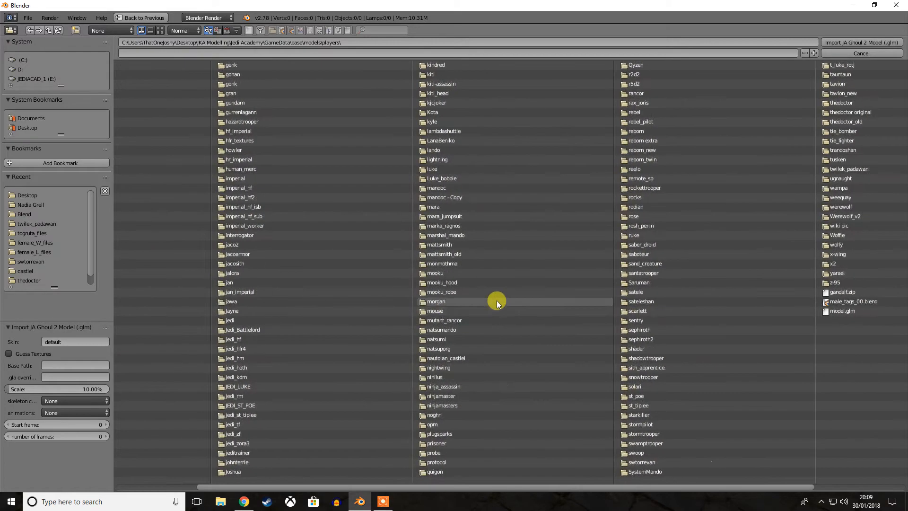
scroll(496, 300, up, 2)
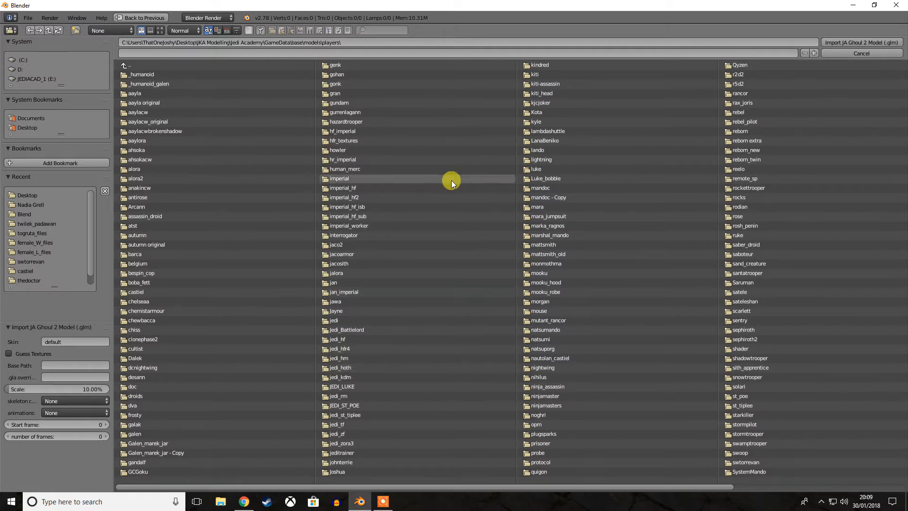
click(558, 121)
click(141, 218)
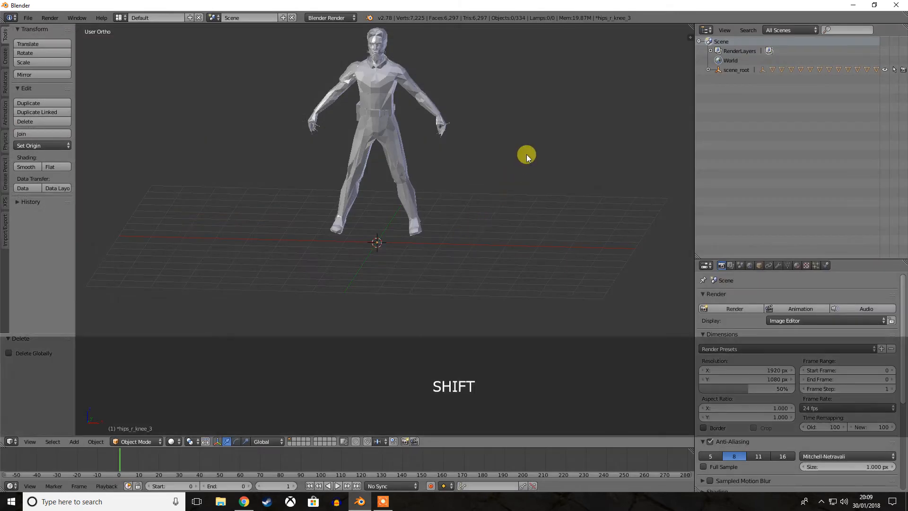
Switch the viewport shading to Texture so the imported character shows its textures.
shift+middle_drag(525, 154, 435, 248)
scroll(486, 220, up, 2)
scroll(469, 233, down, 3)
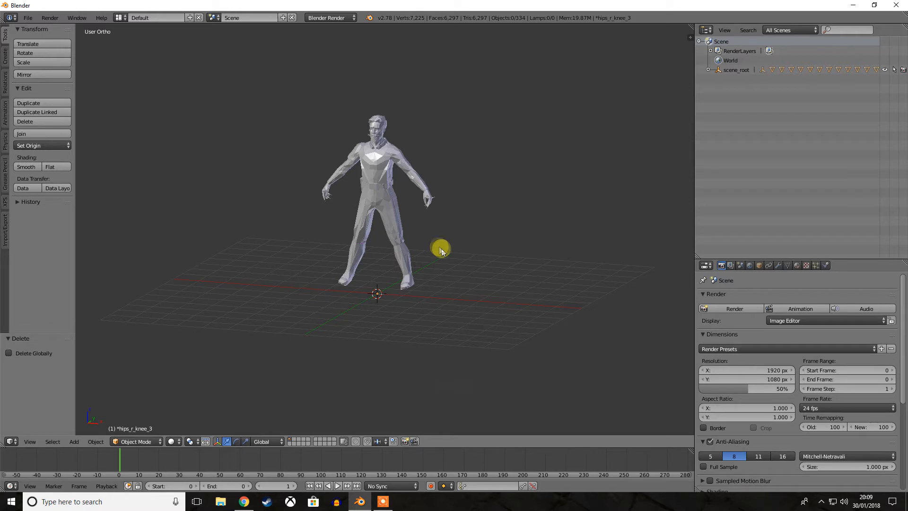
scroll(445, 252, up, 1)
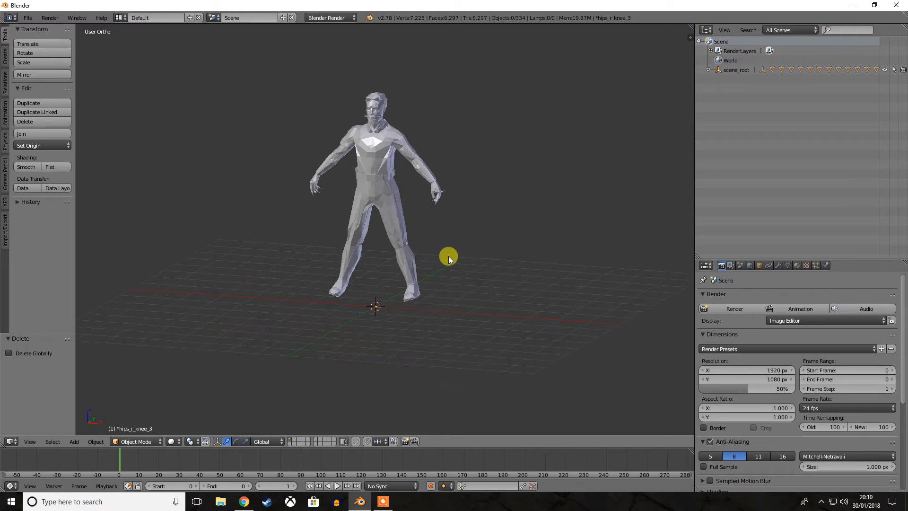
key(alt+z)
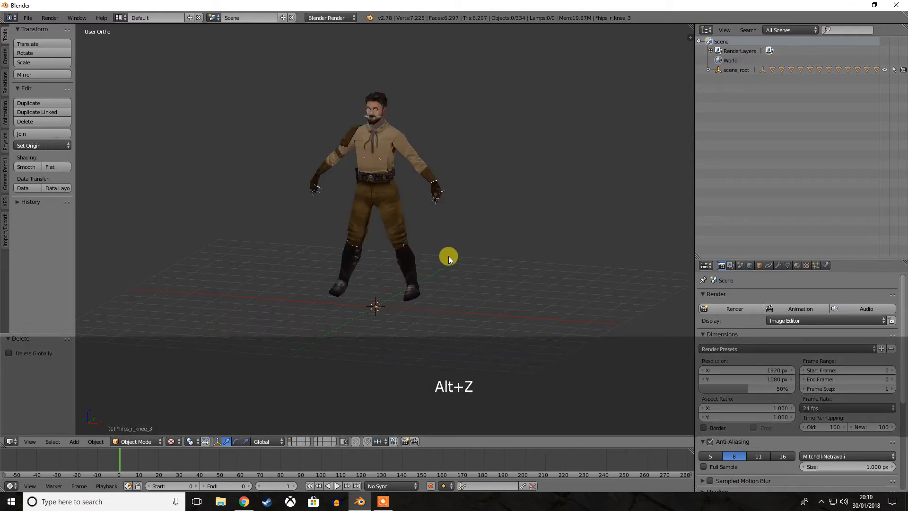
key(alt+z)
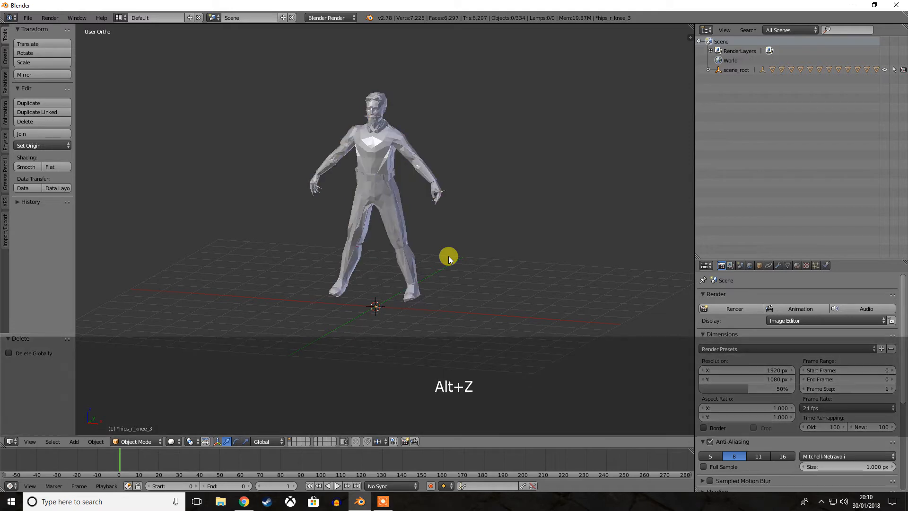
key(alt+z)
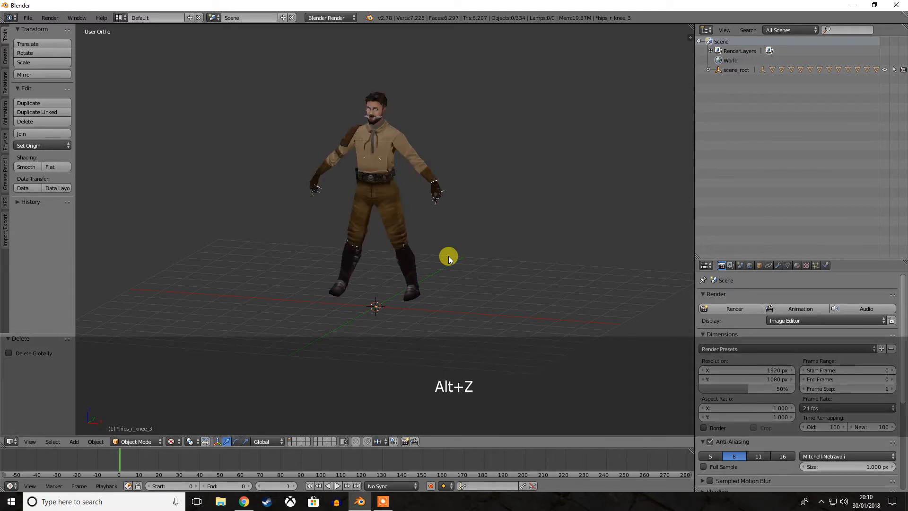
Compare the character in wireframe, solid and textured shading, finishing in textured shading.
key(z)
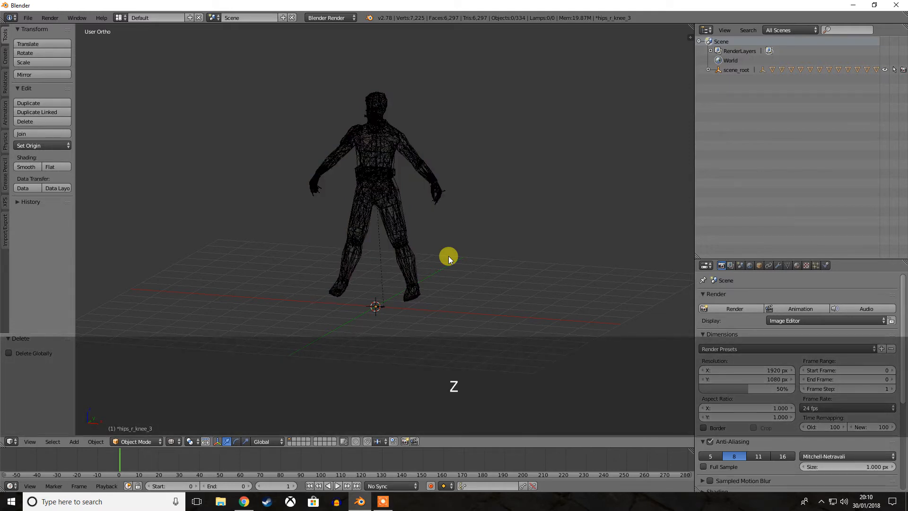
mouse_move(450, 269)
middle_down()
mouse_move(504, 263)
mouse_move(467, 277)
mouse_move(493, 267)
middle_up()
key(alt+z)
key(alt+z)
key(z)
key(z)
key(z)
key(z)
key(z)
key(z)
key(z)
key(alt+z)
mouse_move(493, 269)
middle_down()
mouse_move(462, 276)
mouse_move(492, 273)
middle_up()
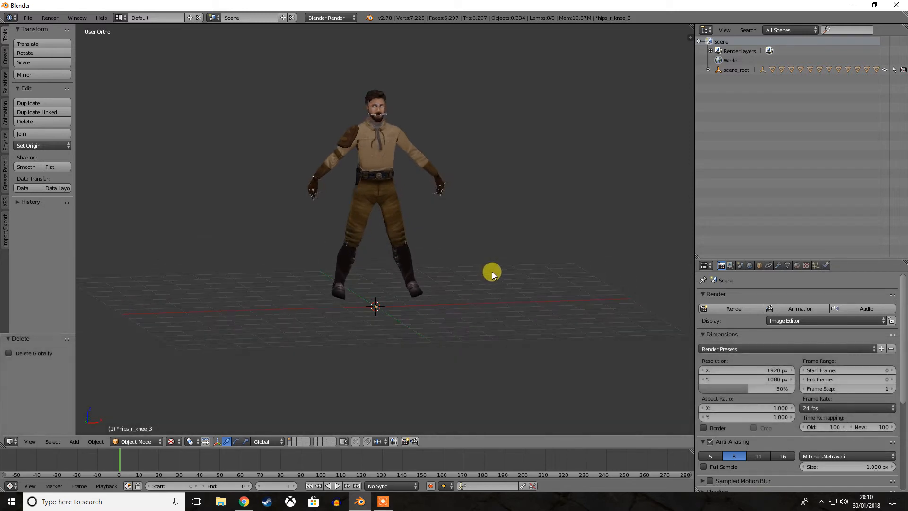
Expand scene_root in the scene hierarchy and select model_root_0 among its model roots.
shift+middle_drag(485, 233, 564, 239)
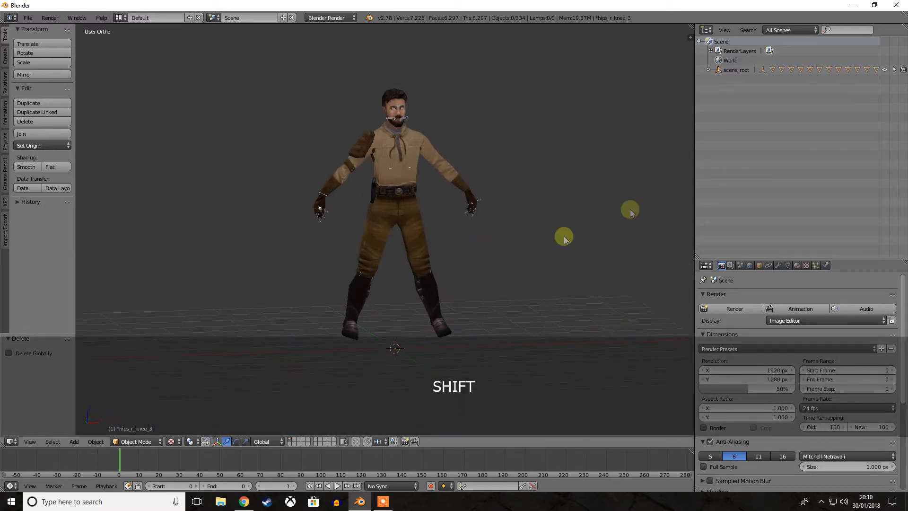
click(709, 70)
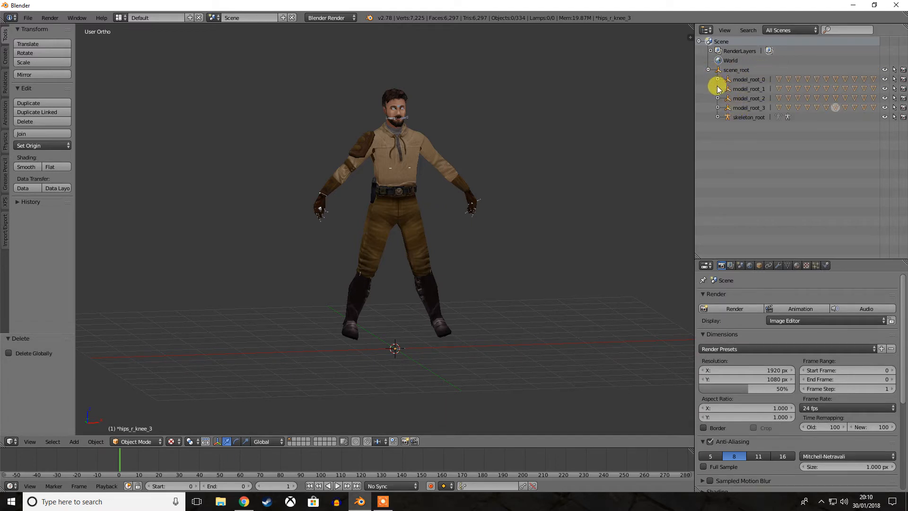
click(746, 88)
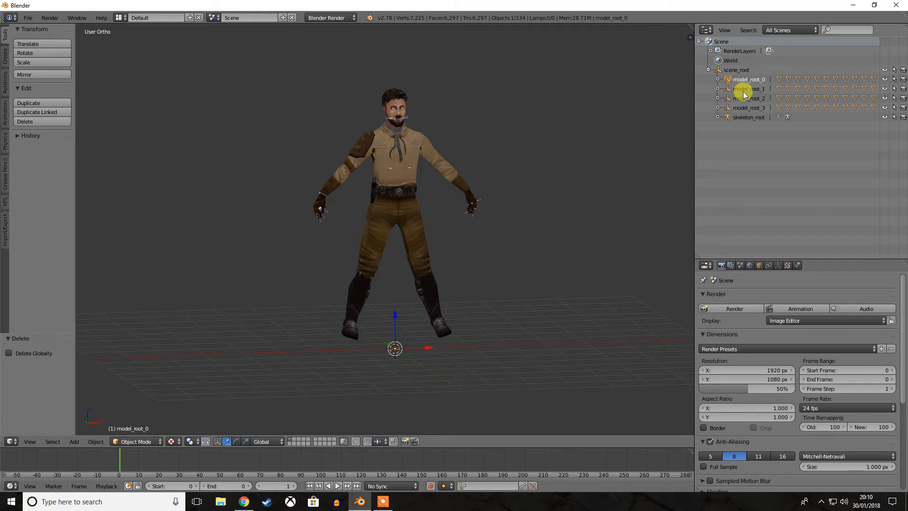
click(746, 107)
click(749, 81)
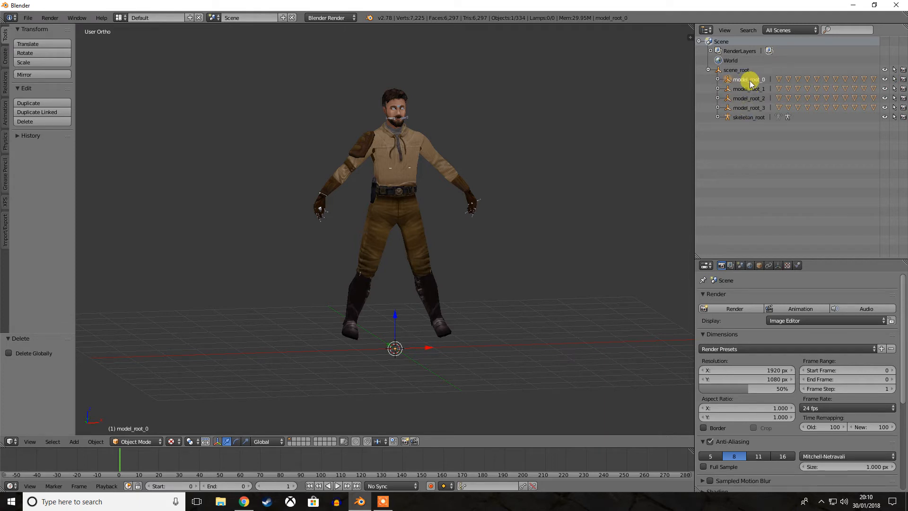
Try to move model_root_0 aside from the overlapping models.
middle_drag(609, 206, 575, 206)
key(shift+d)
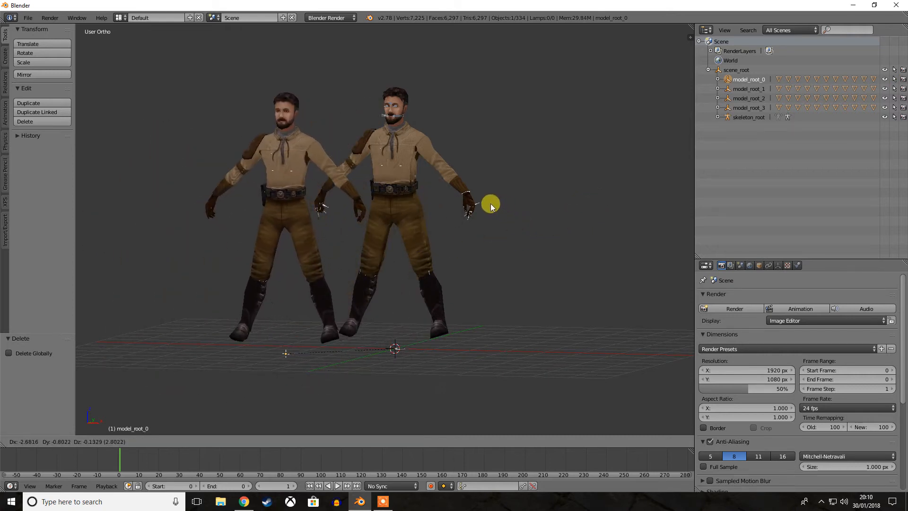
key(Escape)
Examine the textured character's head and body up close from the front.
key(KP_1)
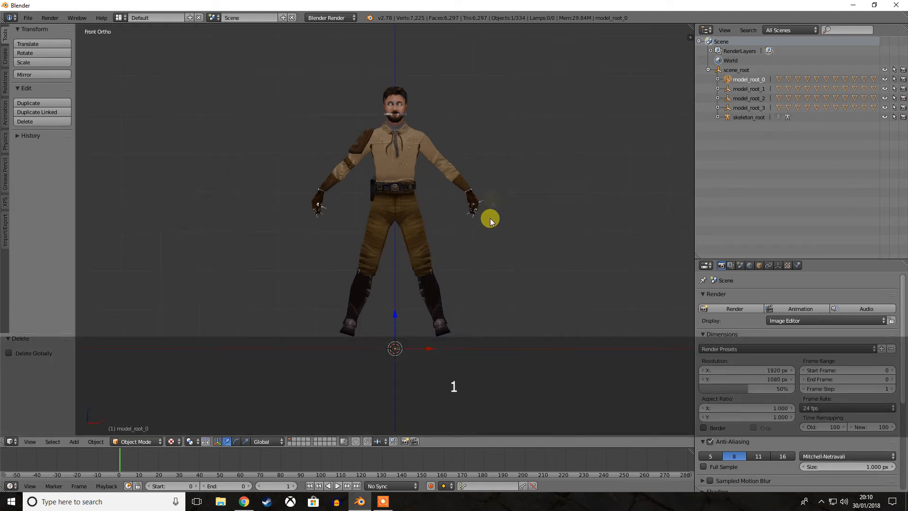
scroll(492, 200, up, 1)
shift+middle_drag(564, 168, 547, 208)
scroll(541, 209, up, 2)
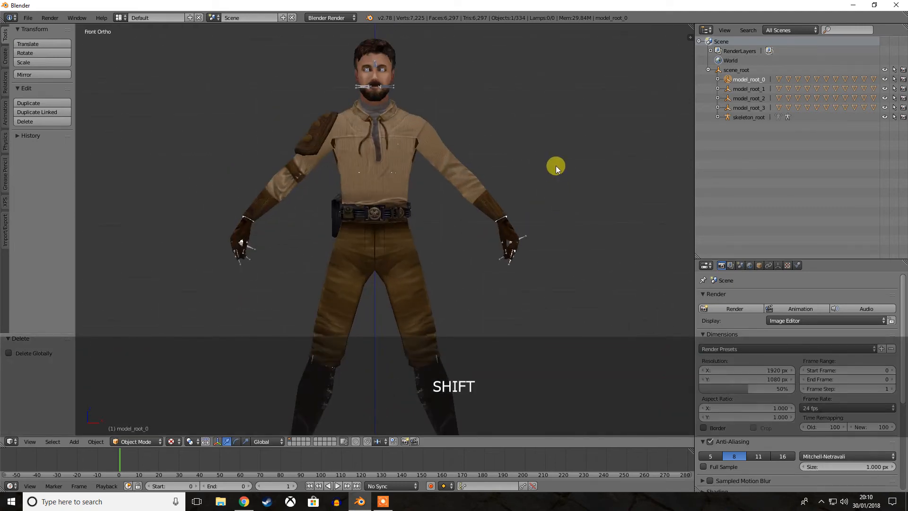
middle_drag(556, 166, 554, 196)
right_drag(576, 177, 557, 178)
key(Escape)
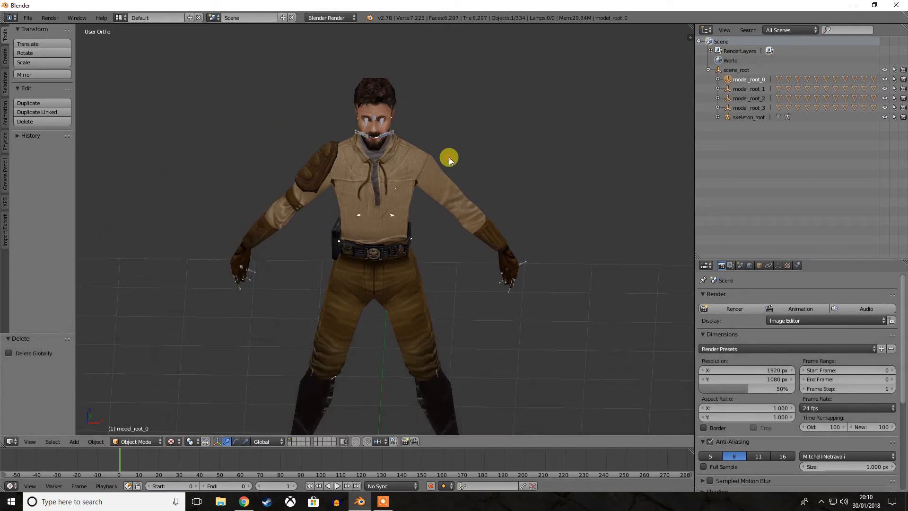
scroll(478, 156, down, 2)
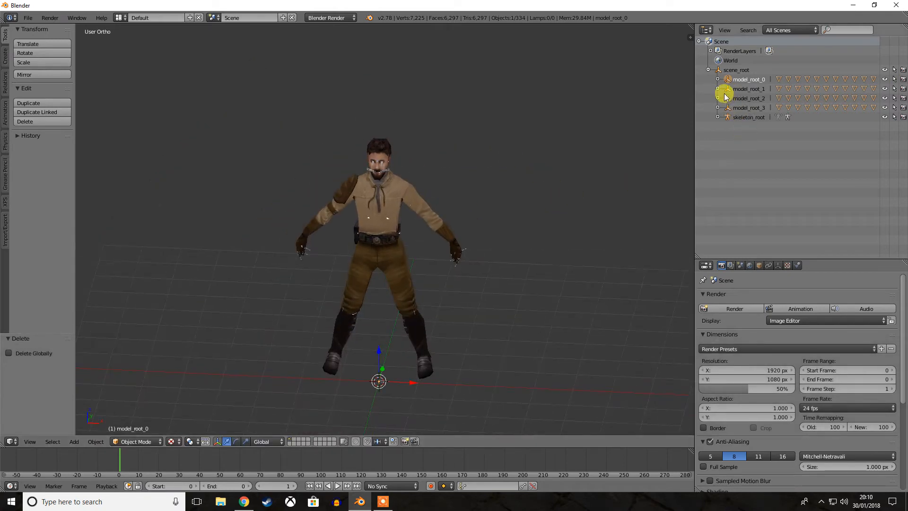
Move model_root_3 aside by about -2.87 in X and 0.59 in Z, and undo the move.
click(746, 108)
key(g)
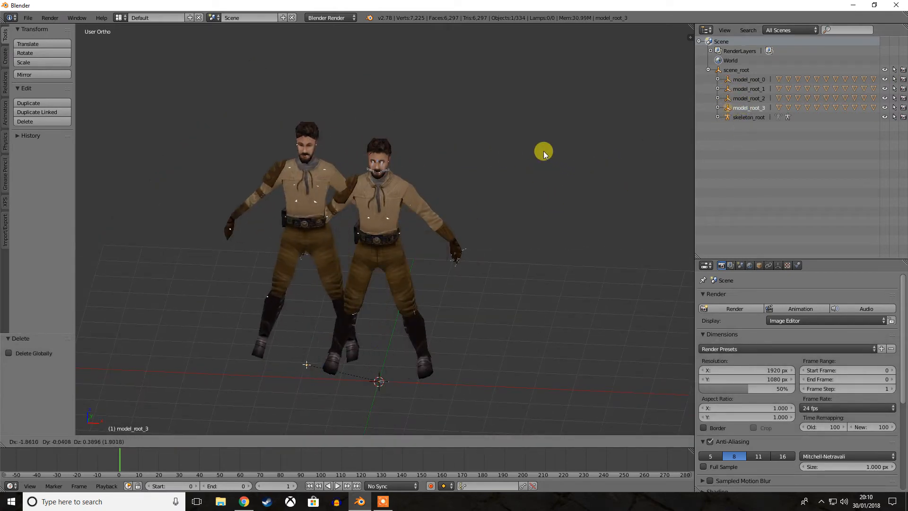
click(506, 142)
middle_drag(533, 140, 416, 122)
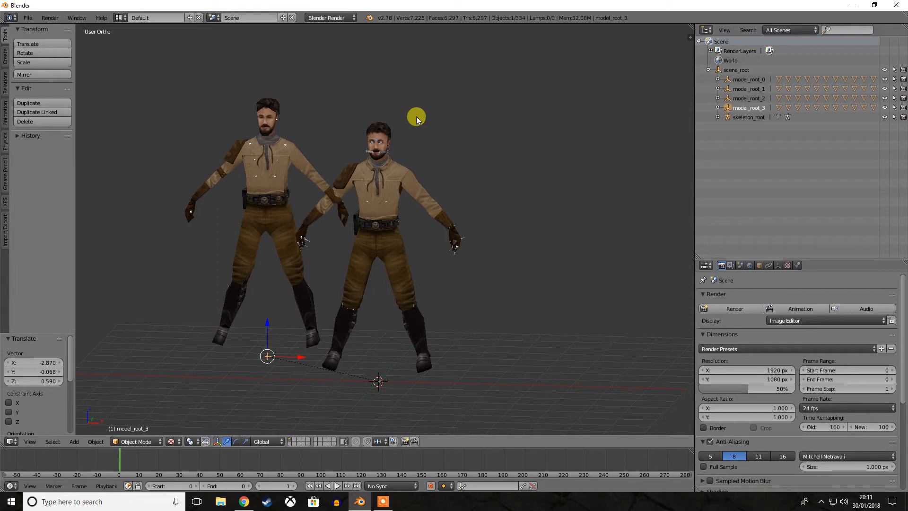
key(ctrl+z)
Select model_root_1, model_root_2 and model_root_3 together and delete them from the scene.
middle_drag(447, 169, 535, 149)
scroll(543, 156, up, 1)
shift+click(747, 97)
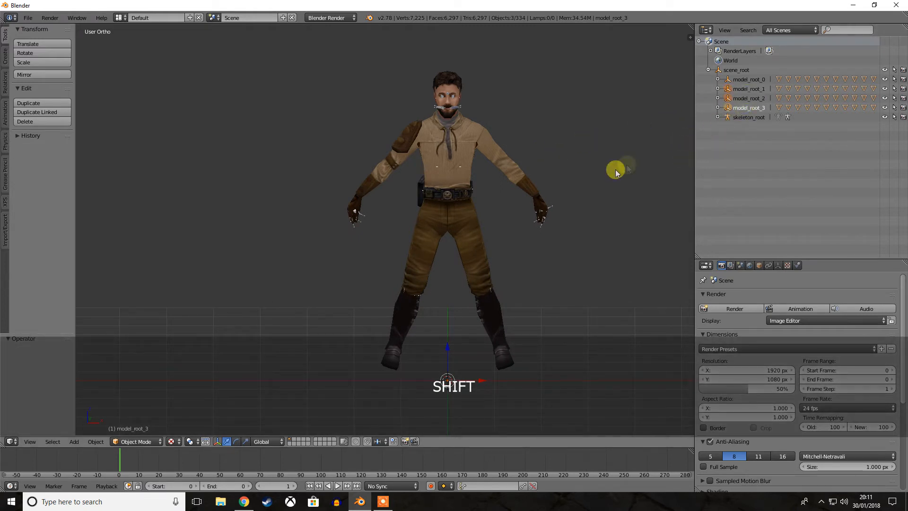
scroll(606, 182, down, 2)
shift+middle_drag(610, 145, 546, 191)
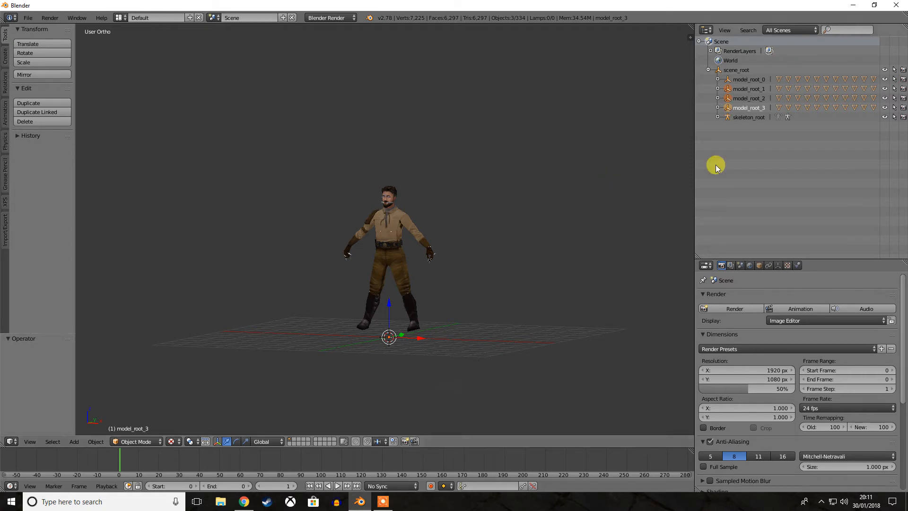
click(748, 90)
shift+click(747, 98)
shift+click(747, 108)
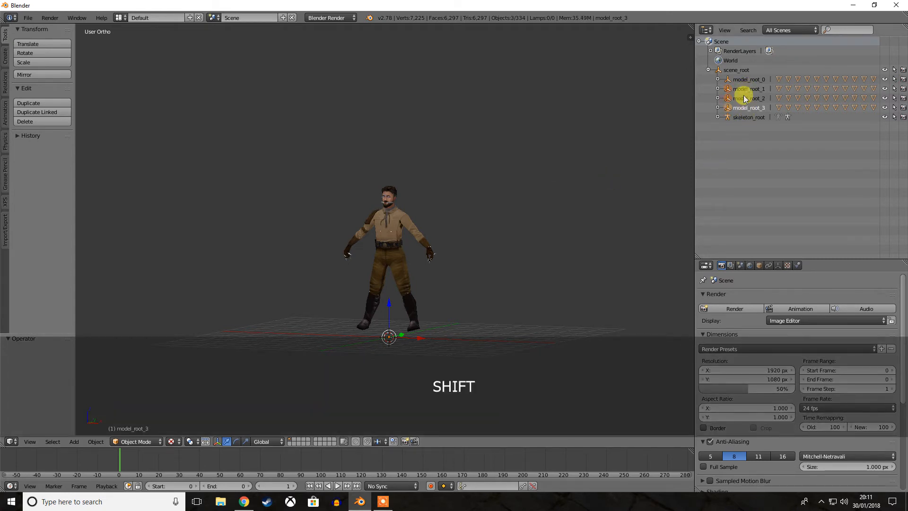
key(x)
click(518, 188)
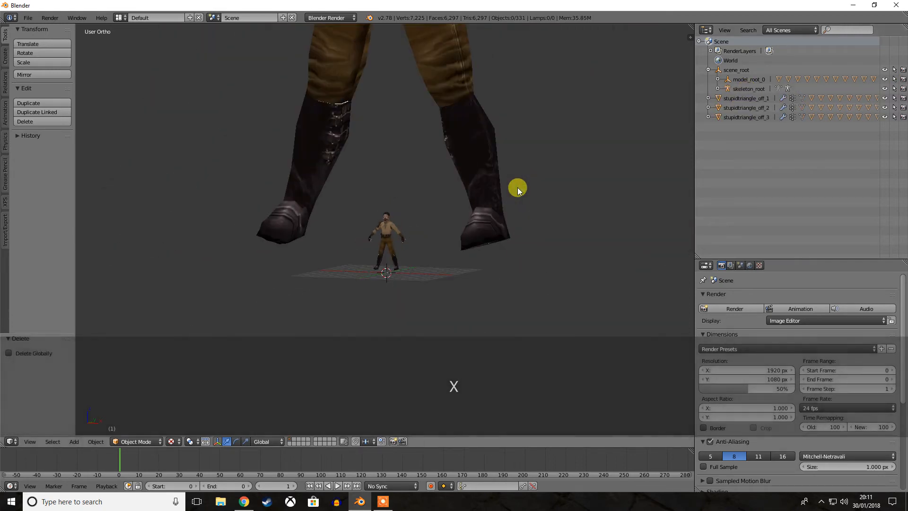
key(1)
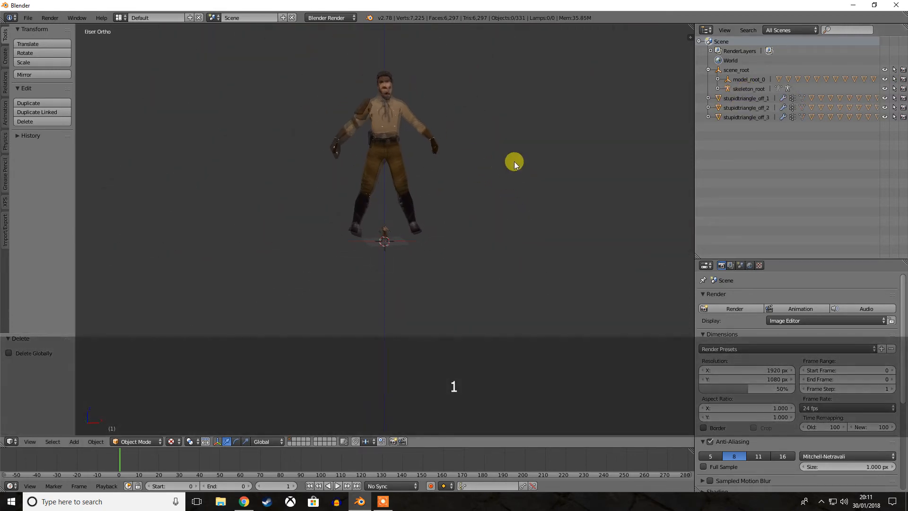
In wireframe display, box-select all meshes of the large figure, including the feet, leave the small figure unselected, and delete the selection.
scroll(515, 161, up, 3)
shift+middle_drag(515, 157, 491, 218)
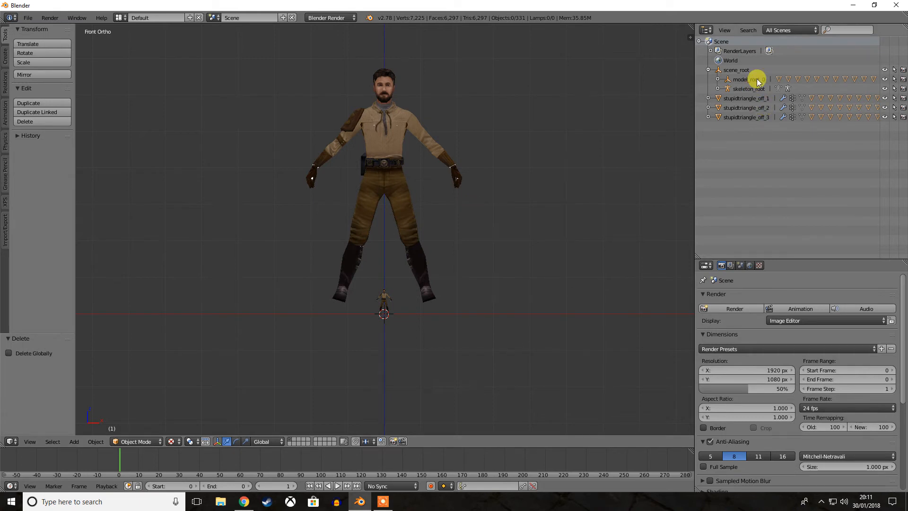
key(z)
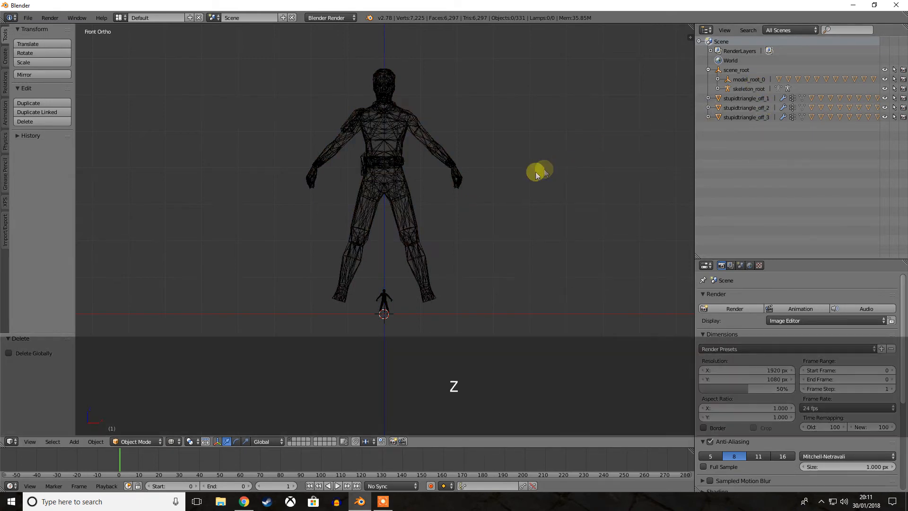
key(b)
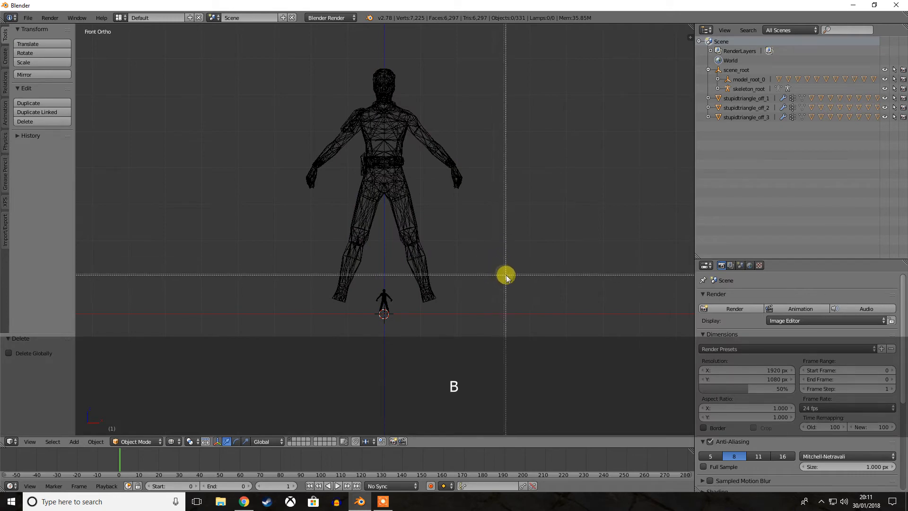
drag(523, 277, 233, 53)
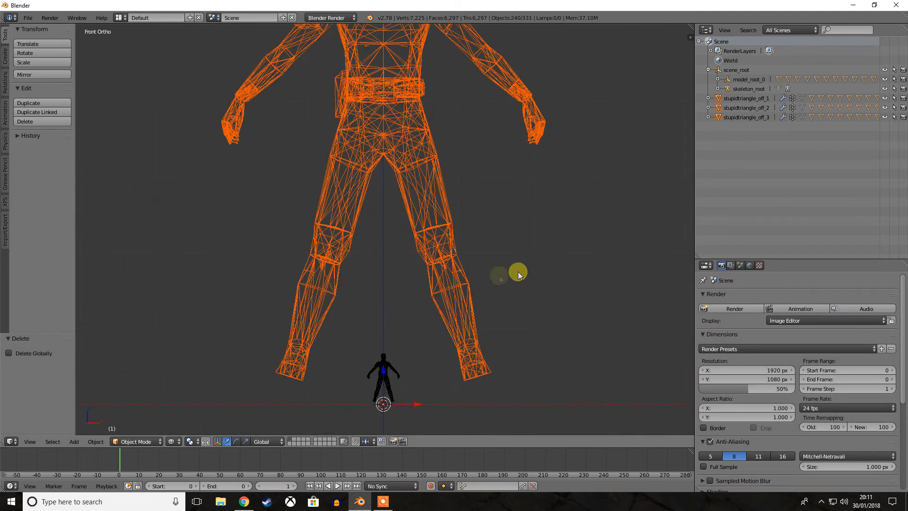
scroll(525, 267, up, 2)
shift+middle_drag(526, 267, 507, 189)
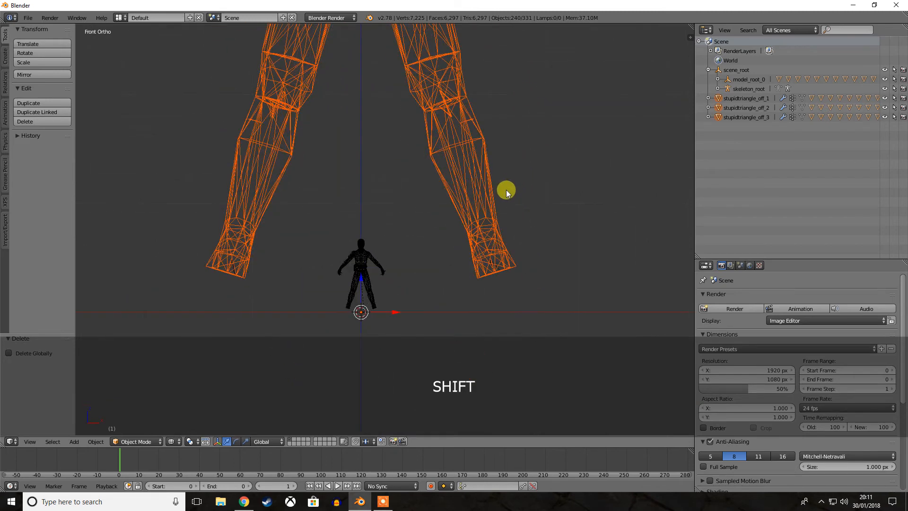
key(b)
drag(454, 230, 525, 294)
key(b)
drag(197, 222, 261, 304)
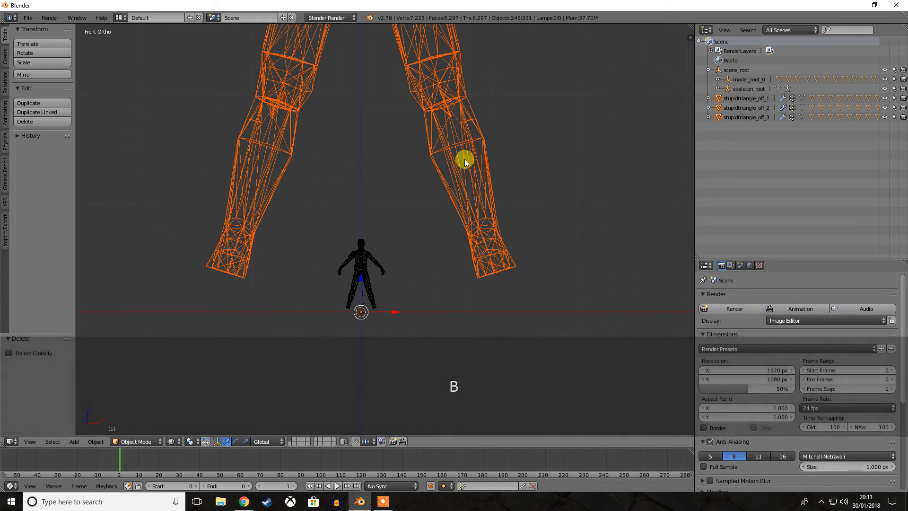
scroll(464, 163, down, 5)
shift+middle_drag(478, 140, 478, 167)
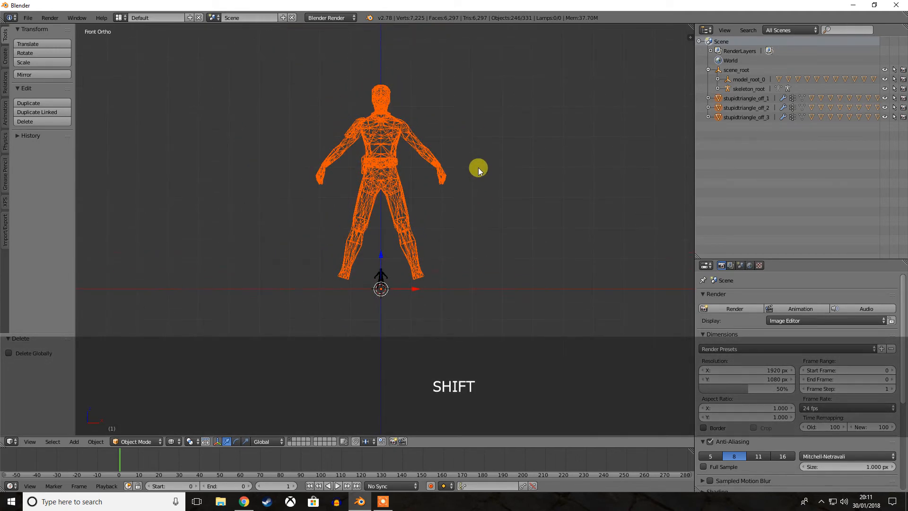
key(x)
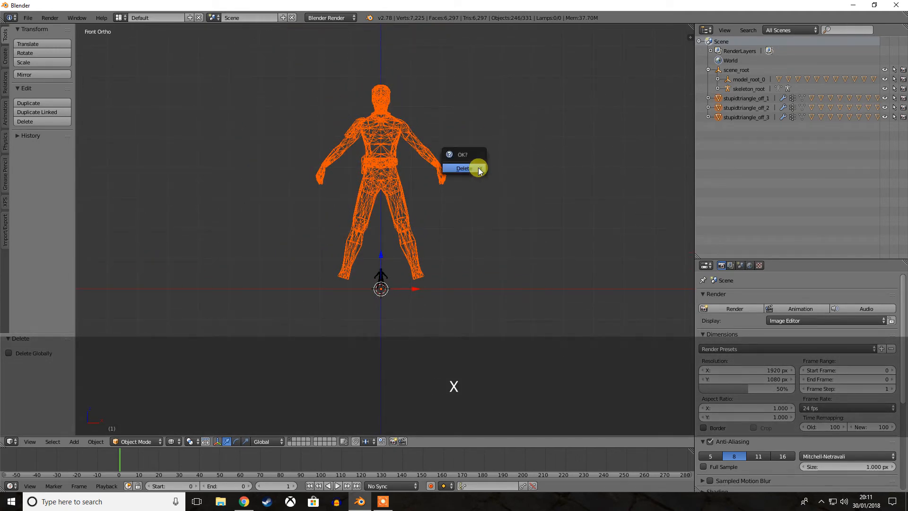
click(478, 168)
Restore textured display and frame the remaining small character from the front.
scroll(454, 243, up, 5)
key(alt+z)
shift+middle_drag(444, 284, 444, 237)
scroll(444, 238, up, 2)
shift+middle_drag(499, 273, 490, 173)
scroll(503, 125, up, 3)
shift+middle_drag(503, 125, 514, 168)
scroll(476, 173, up, 2)
key(KP_1)
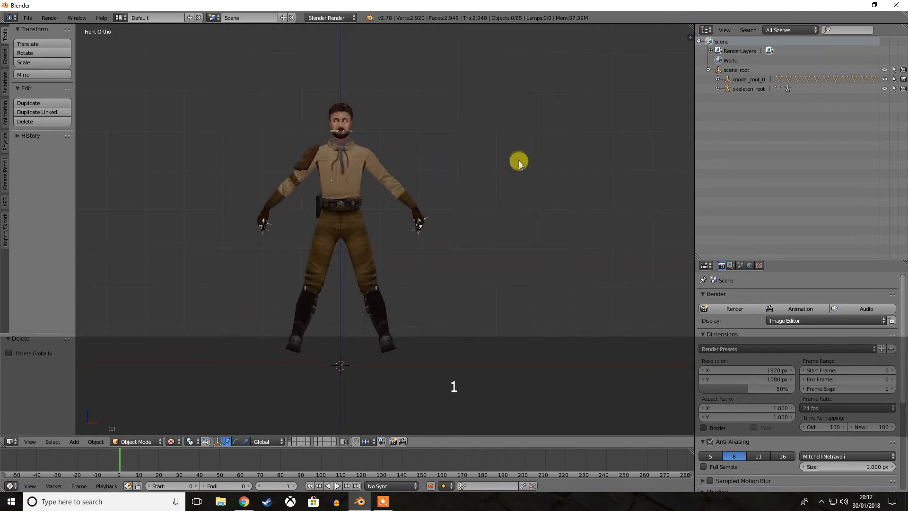
Expand model_root_0, stupidtriangle_off_0 and hips_0 in the scene hierarchy and examine the child meshes and caps.
click(718, 80)
click(728, 89)
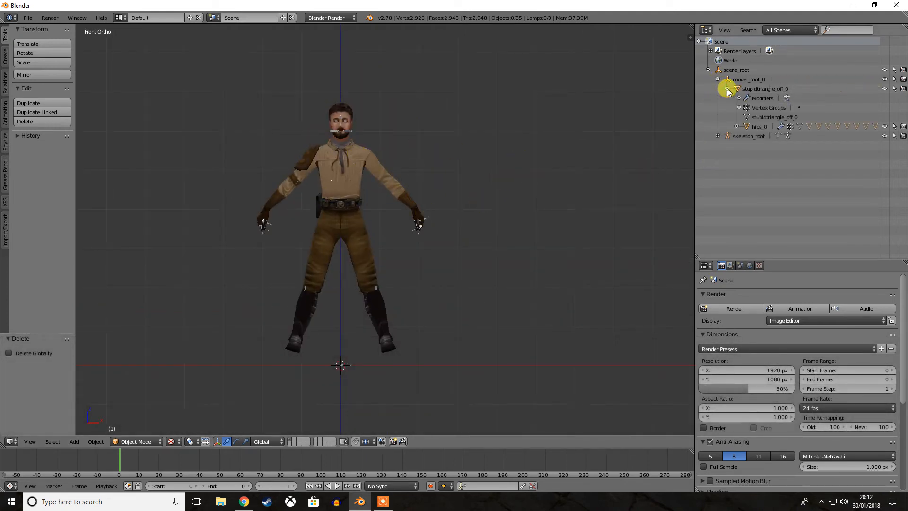
click(737, 127)
scroll(761, 209, down, 2)
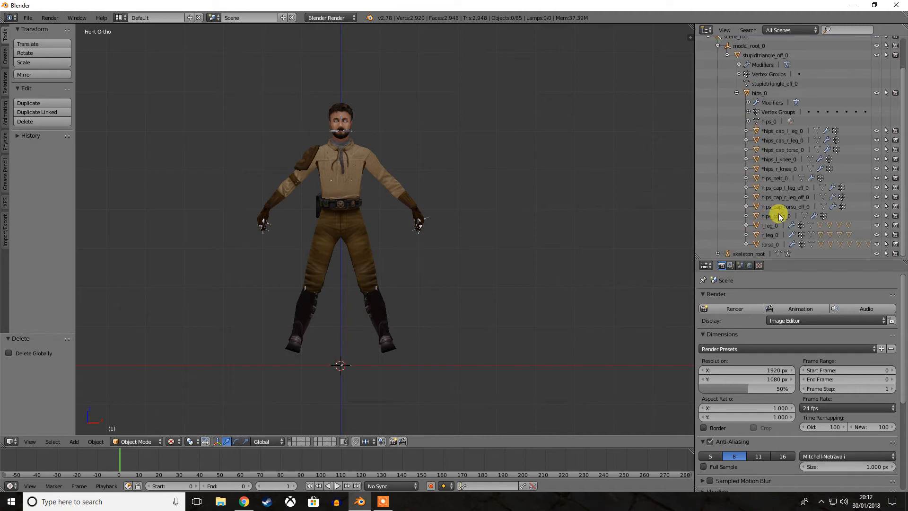
scroll(780, 217, up, 2)
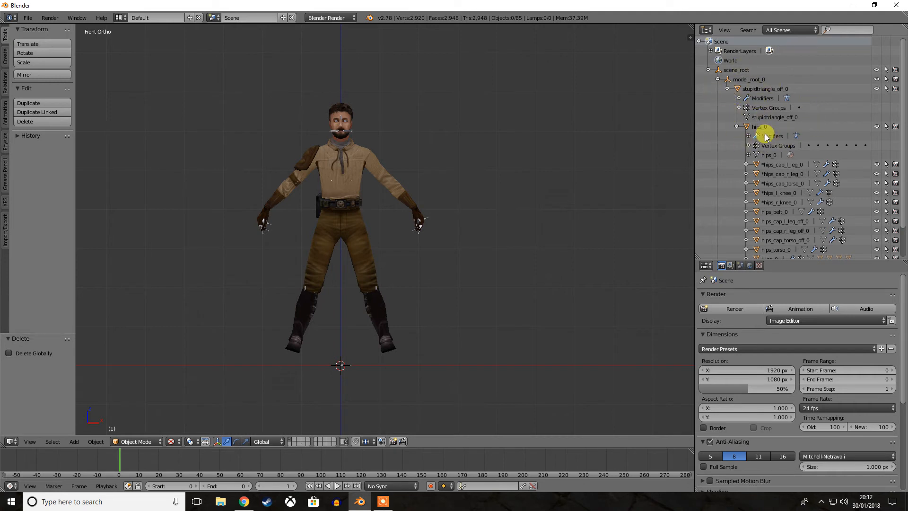
scroll(781, 166, down, 2)
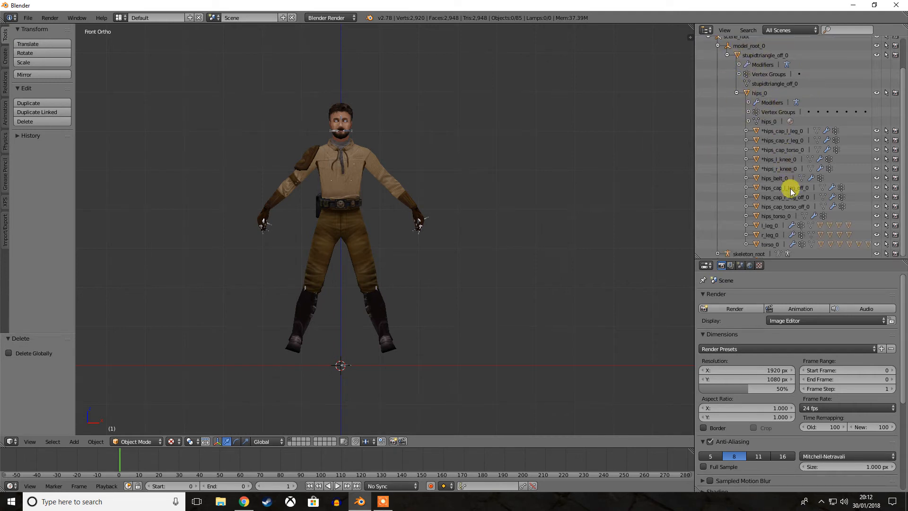
scroll(792, 196, up, 2)
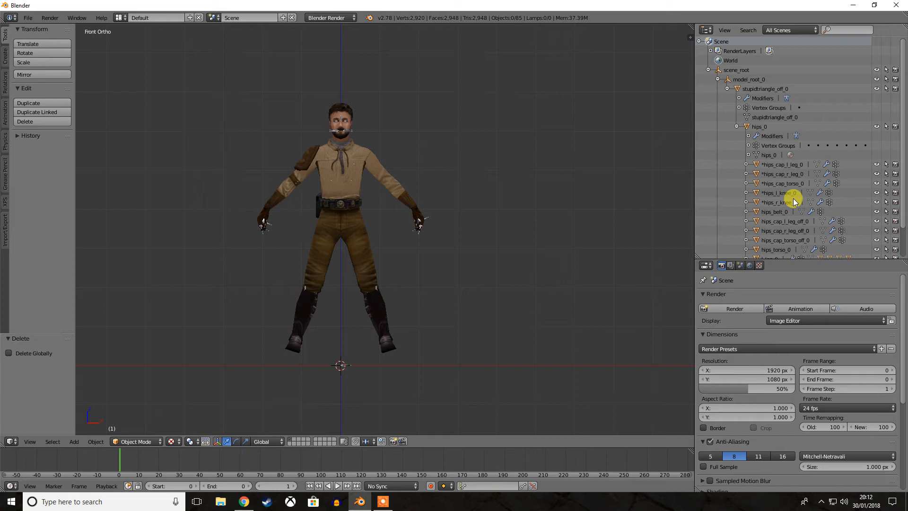
Try to move the character's left arm, wrist and upper-body pieces away from the body one by one, cancelling each move.
right_click(393, 182)
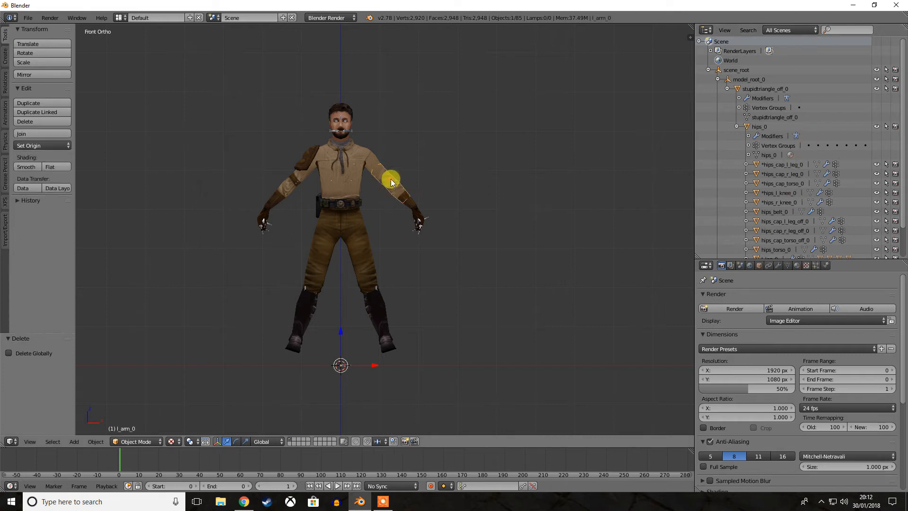
key(g)
right_click(473, 155)
right_click(417, 208)
key(g)
right_click(455, 183)
right_click(364, 151)
key(g)
right_click(429, 135)
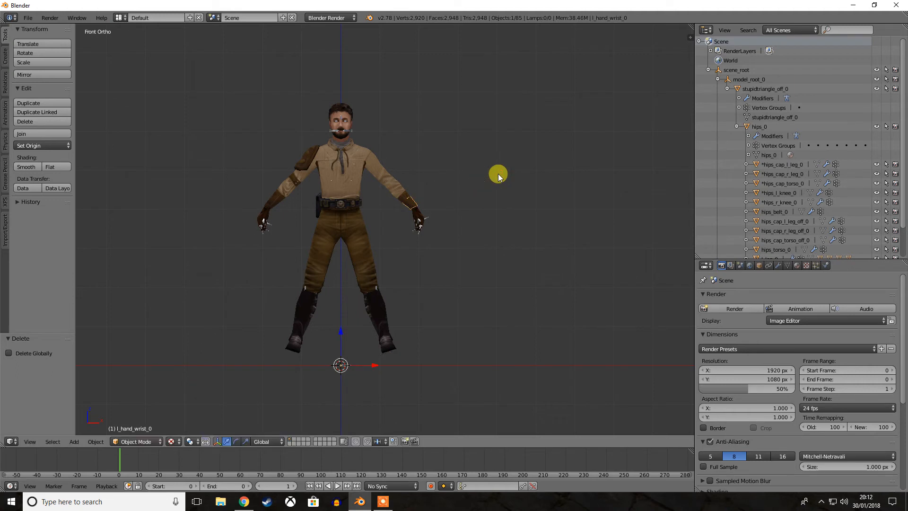
Try to move l_arm_0 and torso_l_shoulder_0 aside, cancelling each move, and deselect everything.
right_click(421, 211)
right_click(410, 196)
right_click(401, 196)
right_drag(400, 193, 458, 174)
right_click(458, 174)
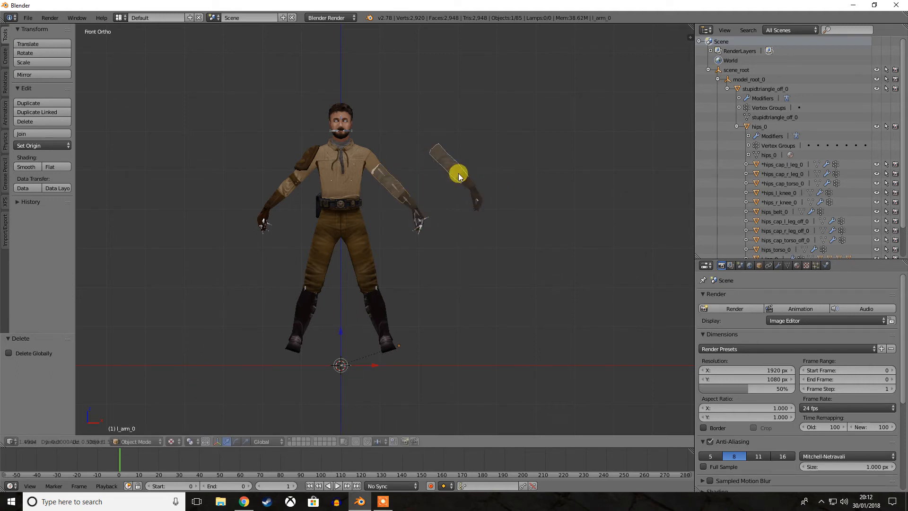
right_drag(373, 161, 416, 150)
right_click(417, 150)
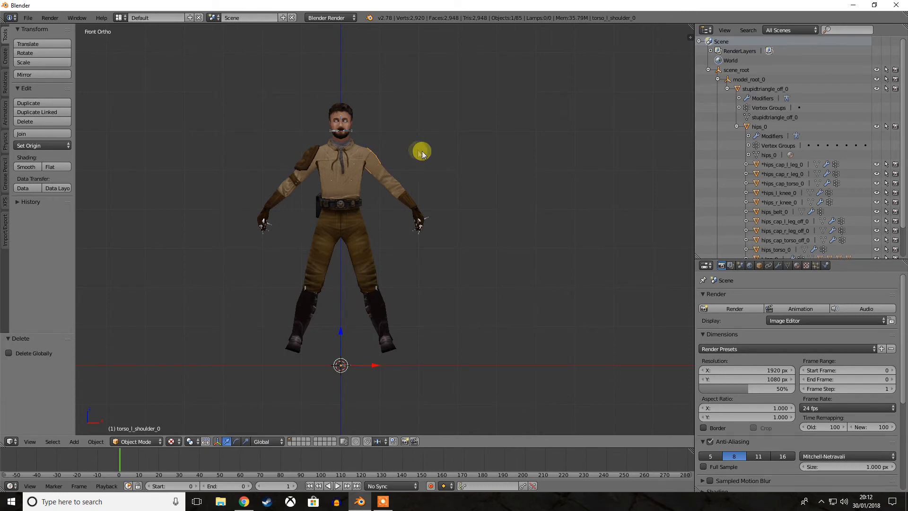
scroll(448, 171, up, 1)
shift+middle_drag(448, 180, 516, 174)
key(a)
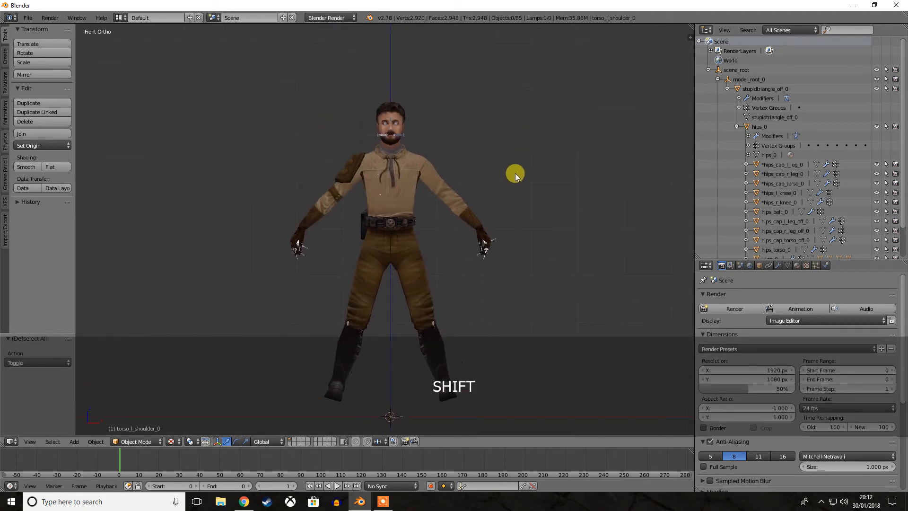
Expand torso_0, look through its child tags and meshes, and collapse the hips_0 branch.
scroll(809, 148, down, 3)
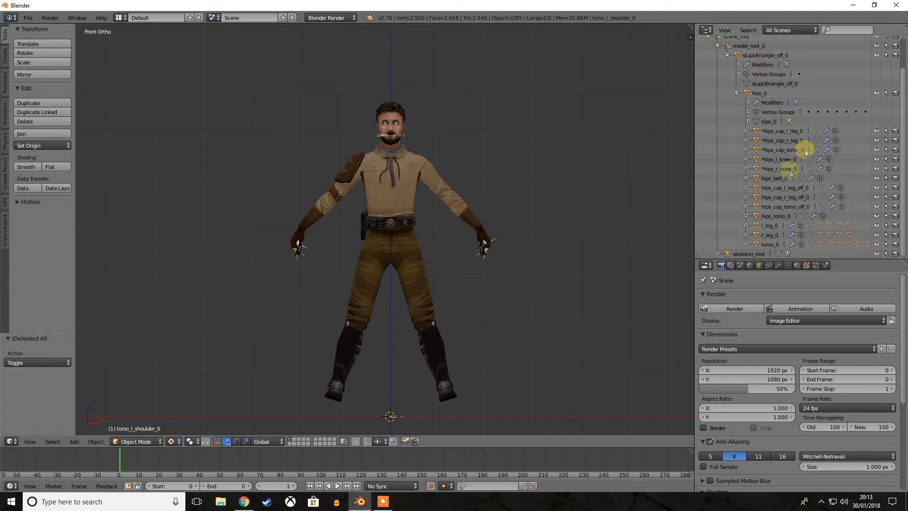
click(747, 245)
scroll(770, 233, down, 12)
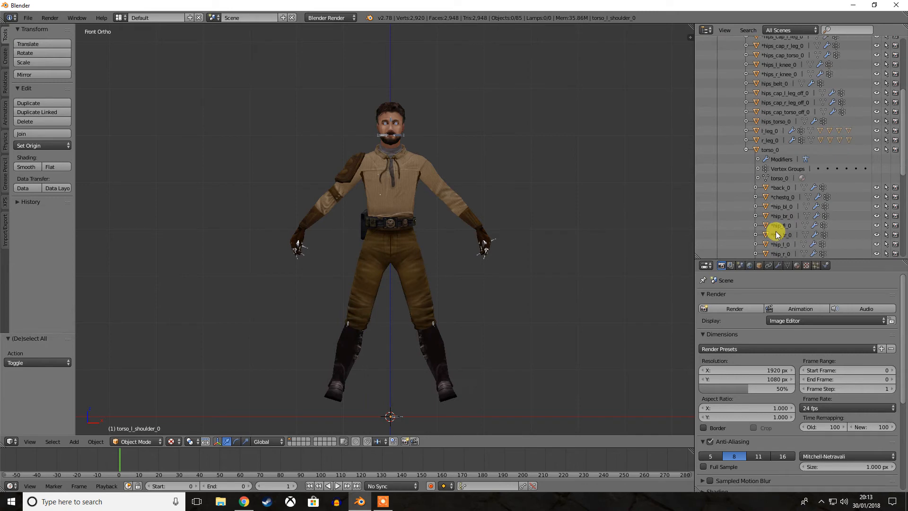
scroll(777, 227, up, 10)
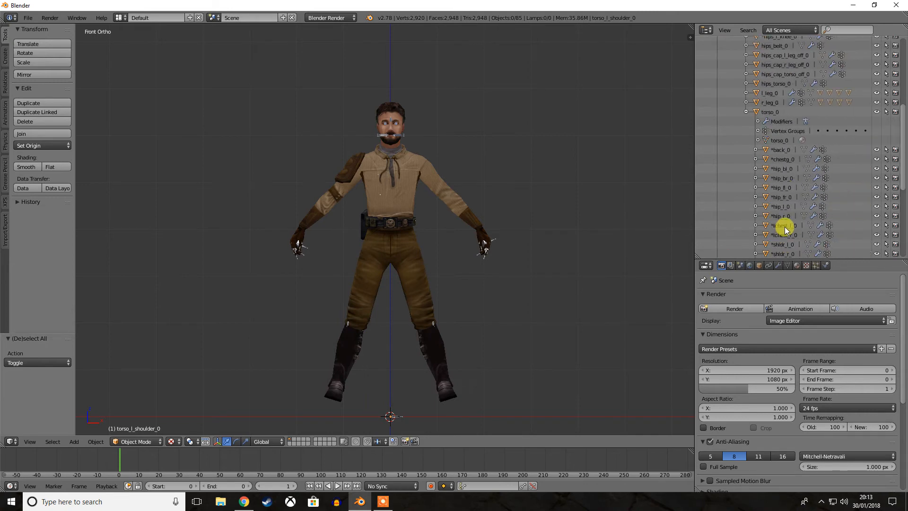
scroll(752, 171, up, 5)
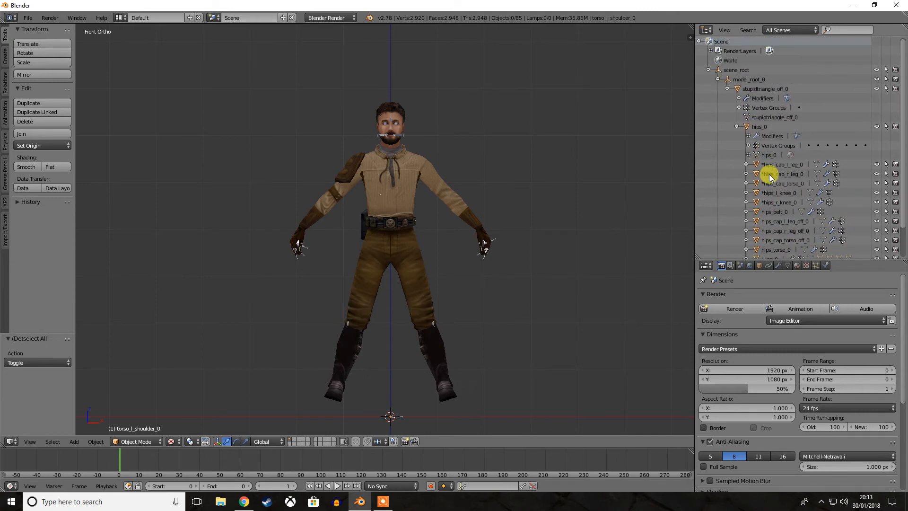
click(737, 127)
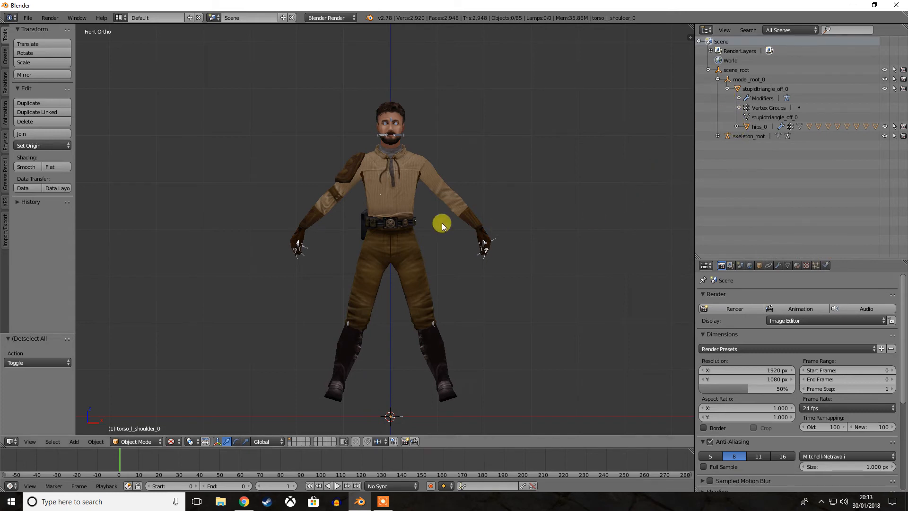
Inspect the character from the front and show the modifier settings of torso_l_shoulder_0.
middle_drag(585, 205, 565, 257)
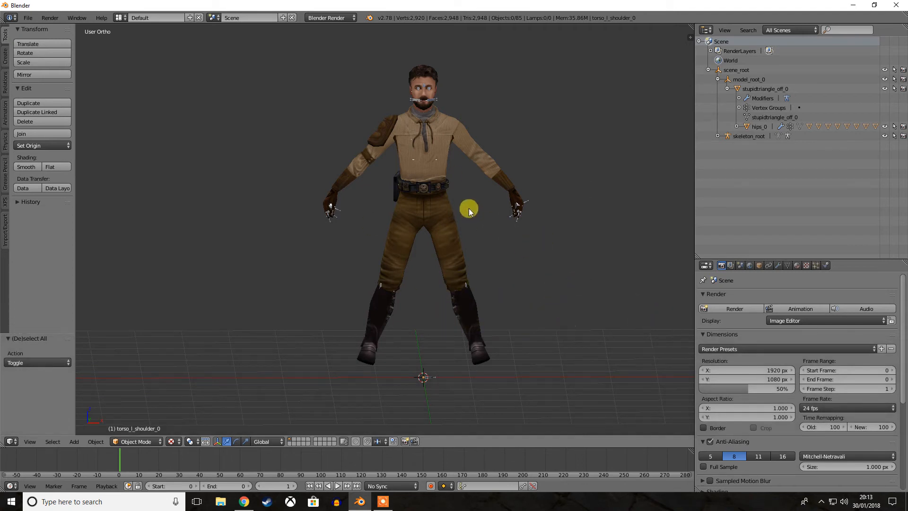
middle_drag(501, 230, 491, 219)
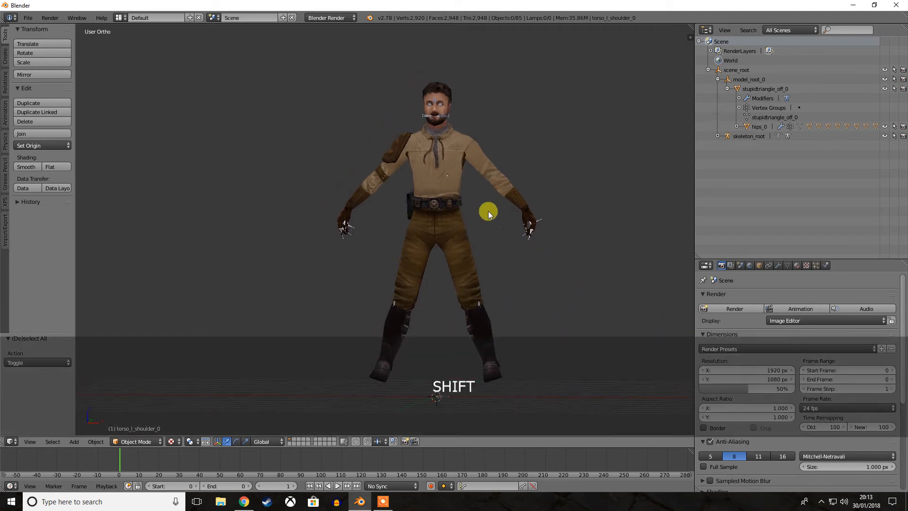
key(KP_1)
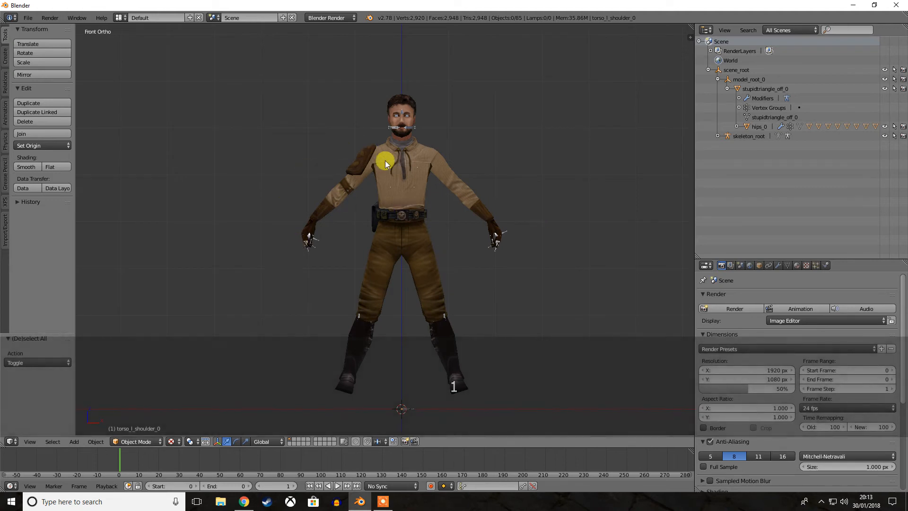
click(778, 266)
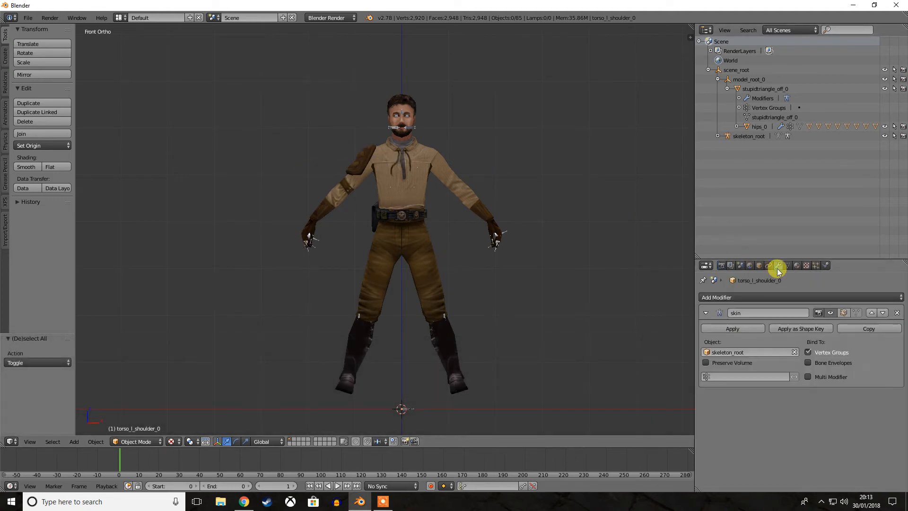
Select skeleton_root and try to move it away from the body, cancelling each move.
click(741, 137)
key(g)
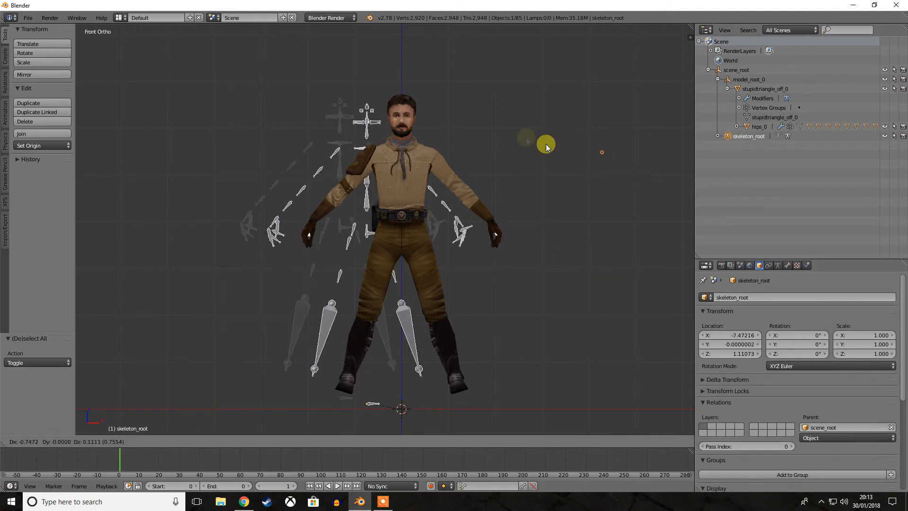
right_click(532, 191)
right_drag(517, 137, 598, 169)
right_click(598, 168)
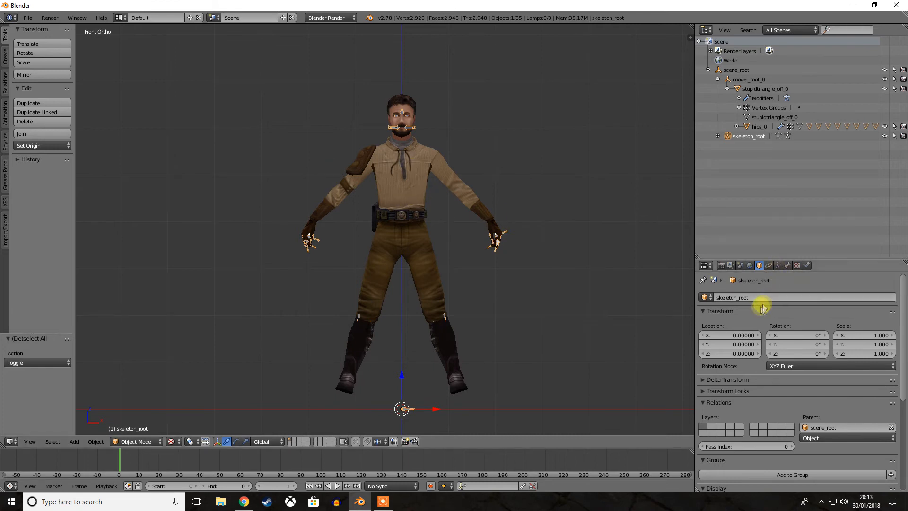
Turn on X-Ray and Names in the display settings of the skeleton_root armature.
scroll(782, 422, down, 4)
scroll(781, 422, up, 4)
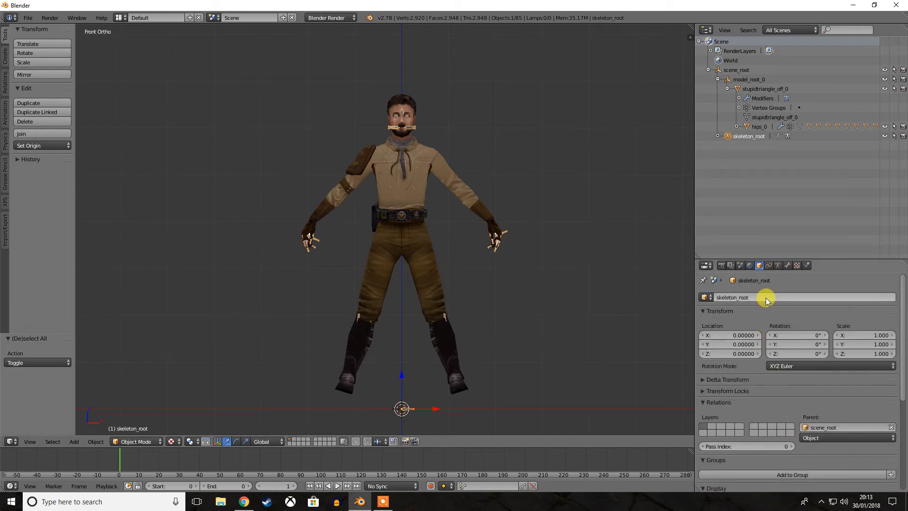
click(778, 265)
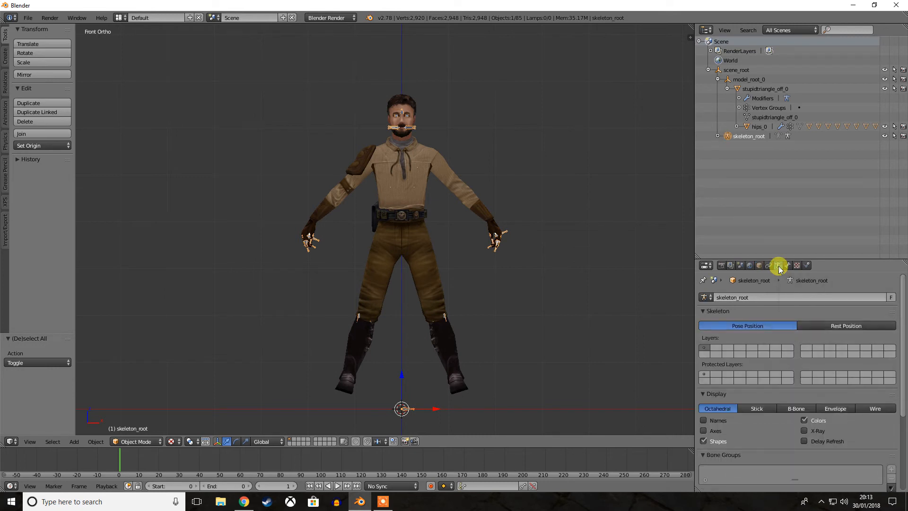
click(809, 430)
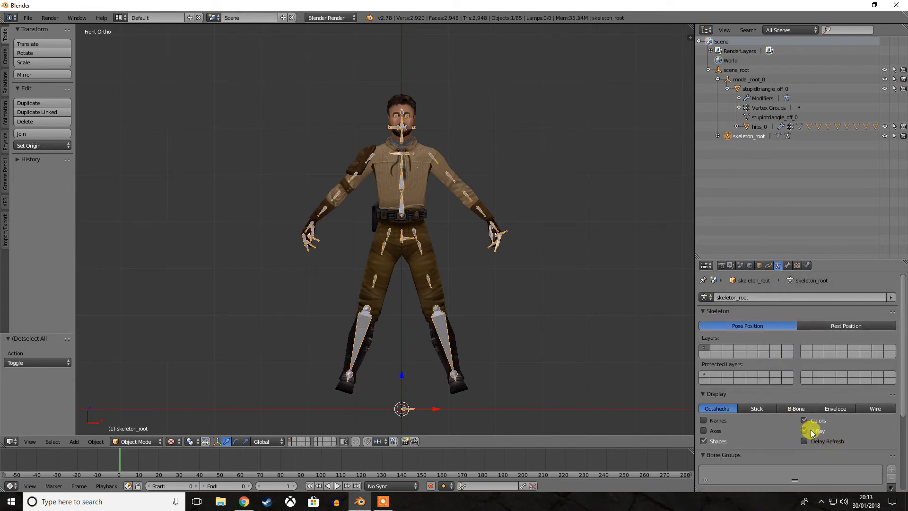
click(717, 421)
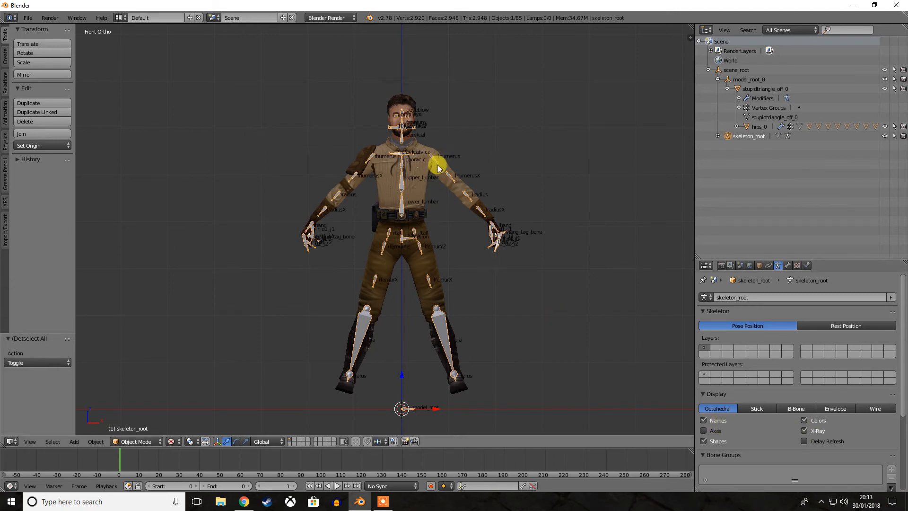
click(707, 421)
click(707, 421)
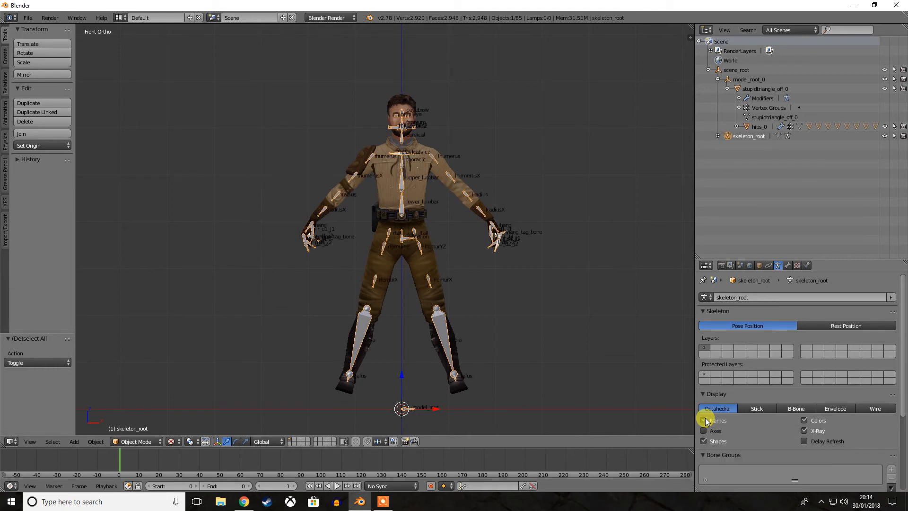
Turn off Names for the skeleton_root armature, select hips_0 in the viewport, and reselect skeleton_root.
click(707, 421)
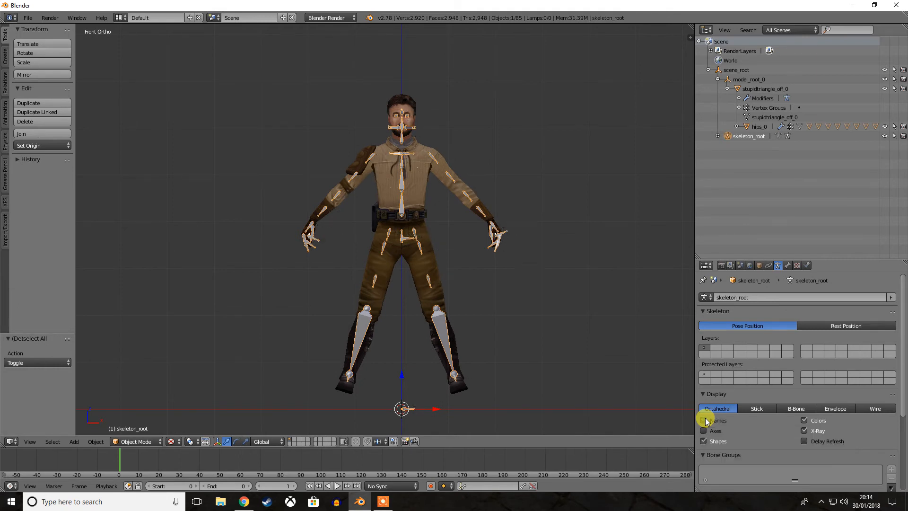
middle_drag(594, 243, 484, 308)
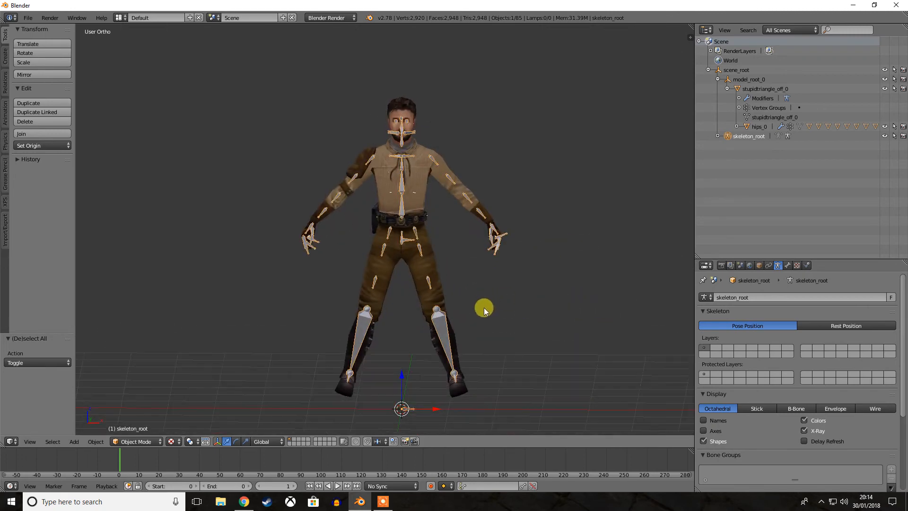
right_click(414, 260)
scroll(542, 288, up, 5)
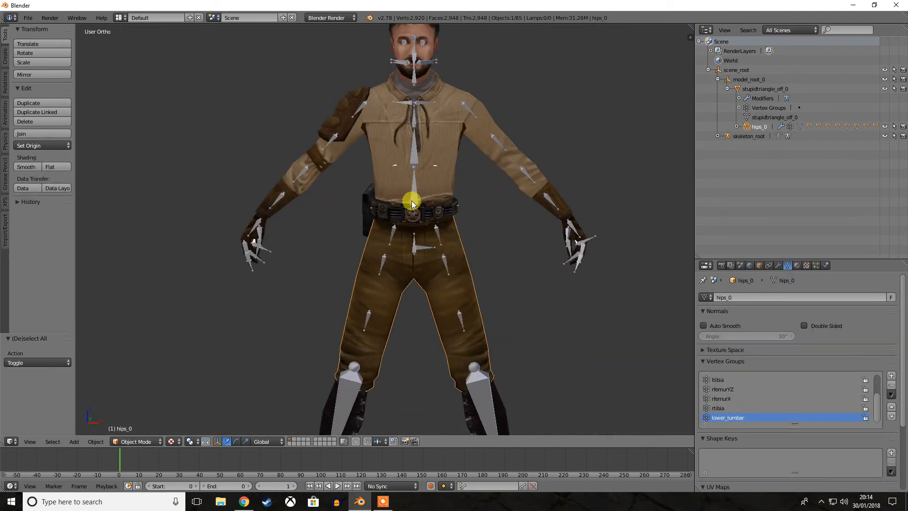
right_click(408, 156)
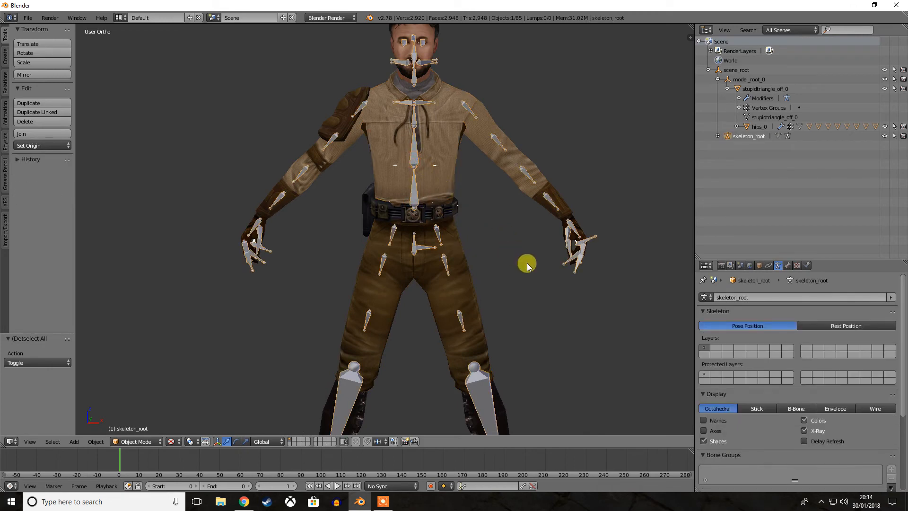
scroll(533, 253, down, 4)
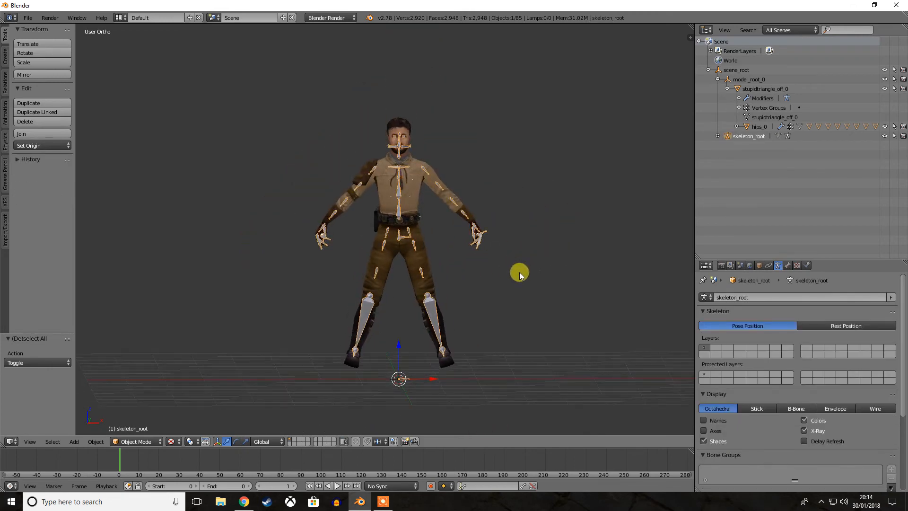
scroll(487, 279, up, 2)
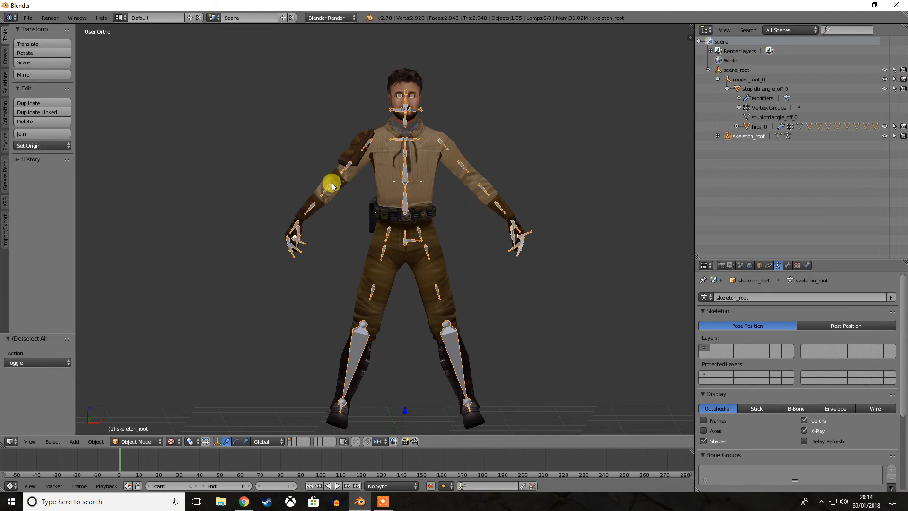
Switch skeleton_root to Pose Mode and back to Object Mode.
click(135, 442)
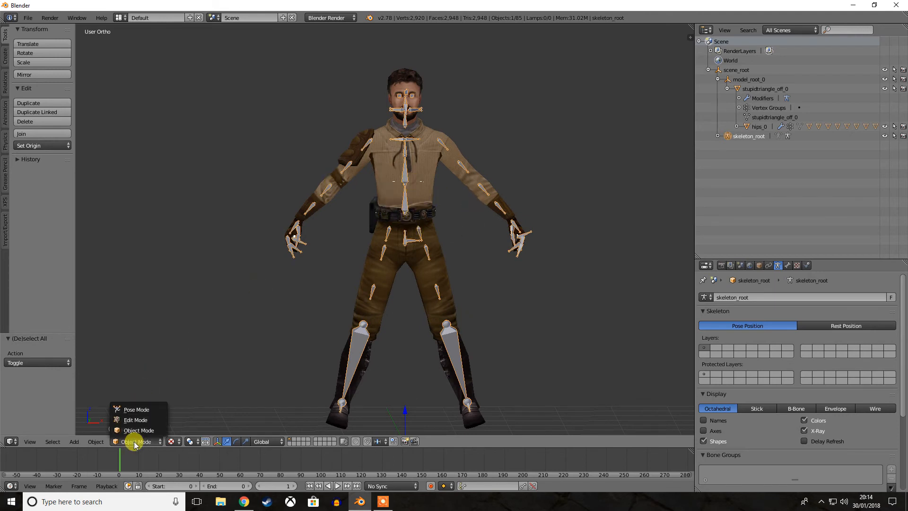
click(142, 410)
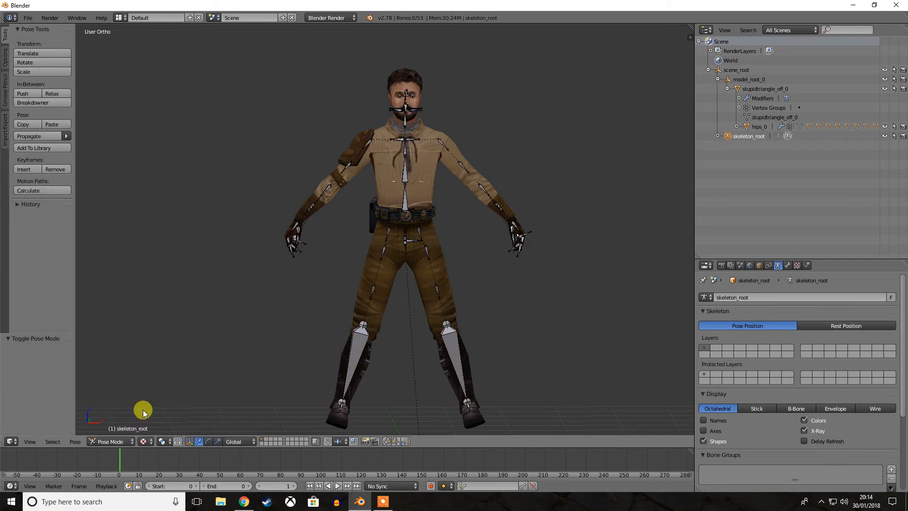
click(142, 441)
click(118, 430)
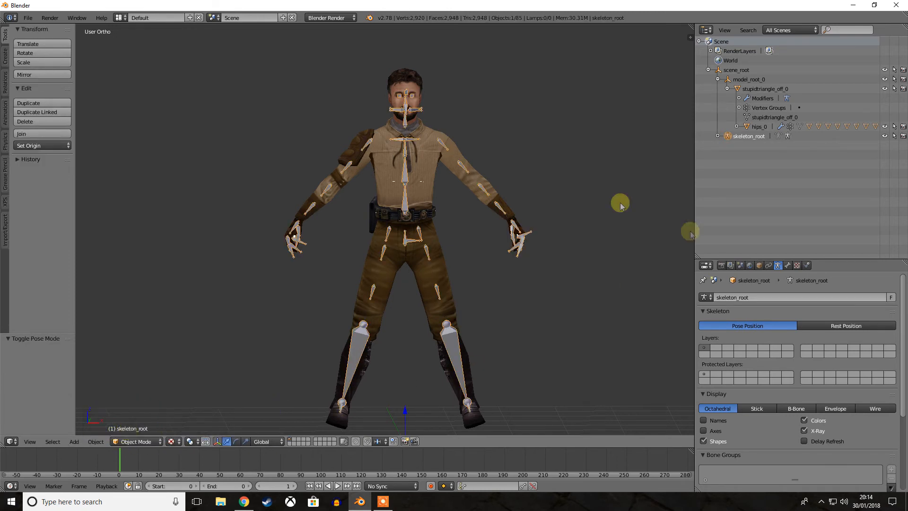
Select skeleton_root in the scene hierarchy and put it in Pose Mode.
click(756, 125)
click(752, 136)
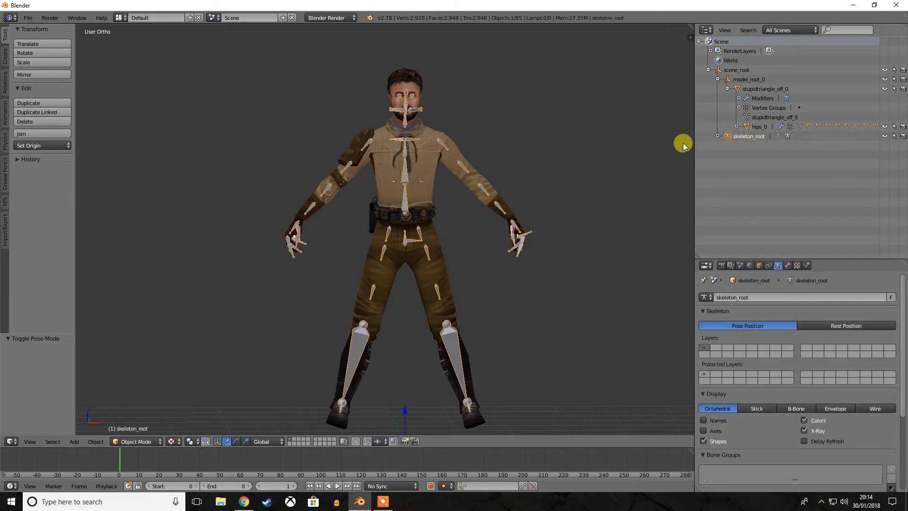
click(133, 441)
click(134, 410)
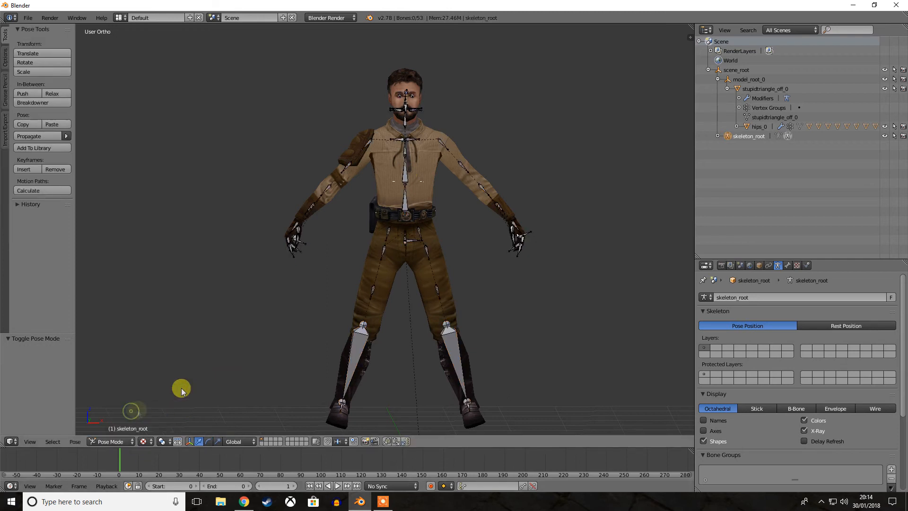
Select the lhumerus bone and try rotating the arm in the front view, cancelling each rotation.
right_click(440, 148)
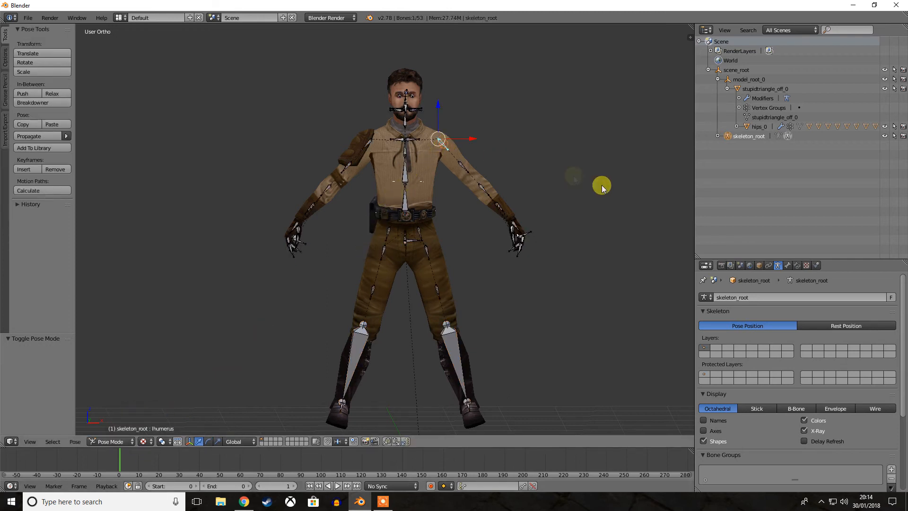
key(KP_1)
scroll(601, 186, up, 3)
key(r)
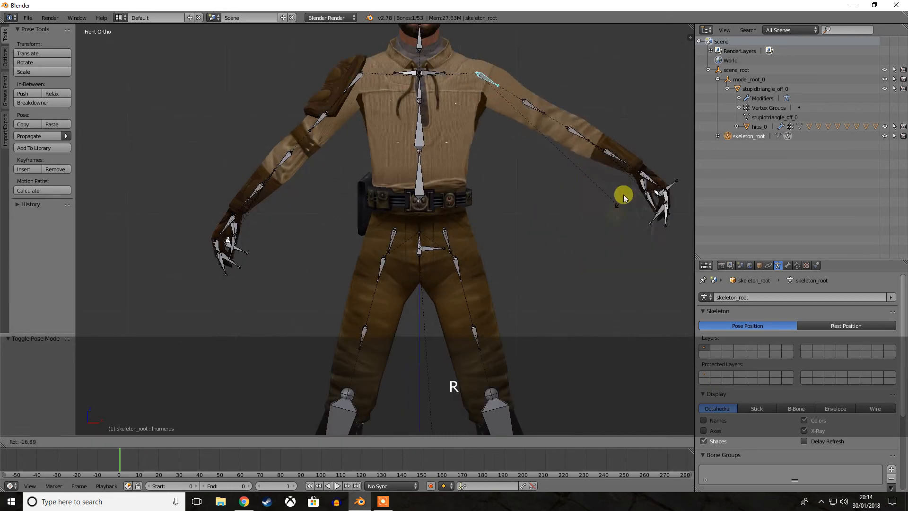
shift+middle_drag(622, 107, 540, 221)
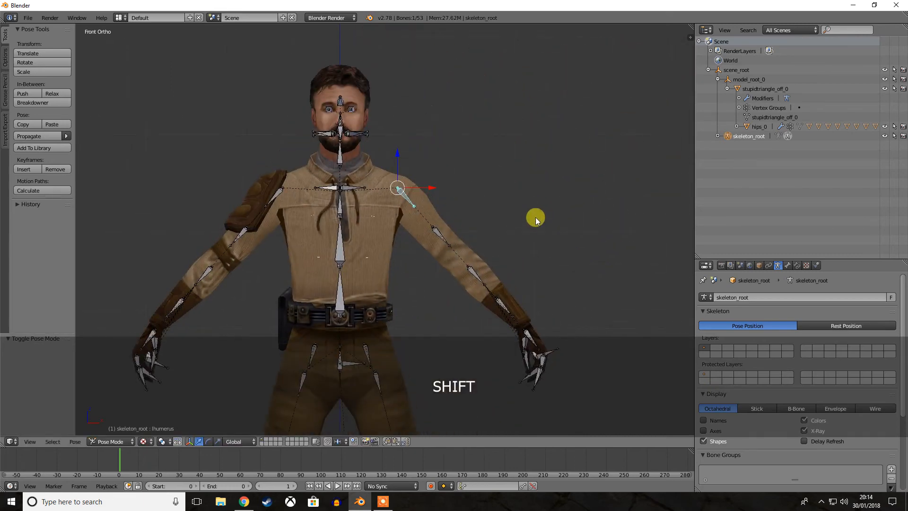
scroll(525, 215, down, 2)
key(r)
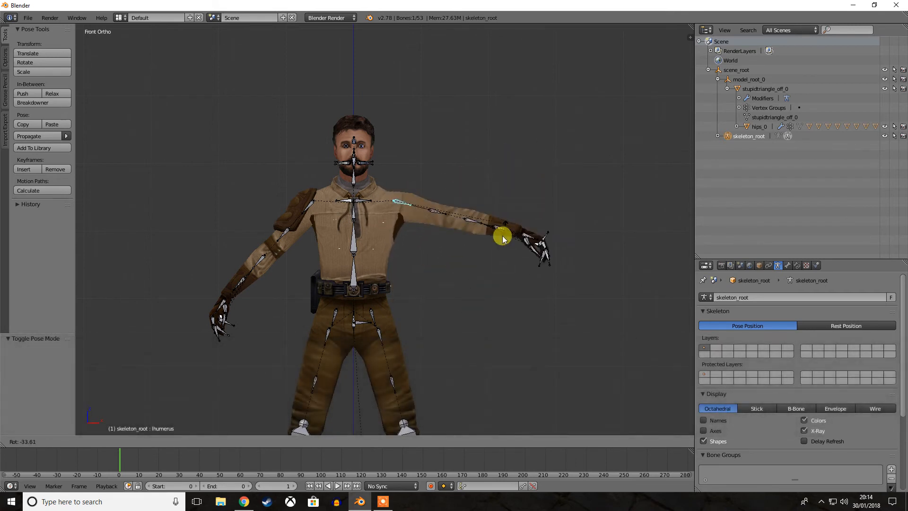
right_click(468, 217)
Try rotating spine bones including thoracic and lower_lumbar one after another, cancelling each rotation.
right_click(355, 213)
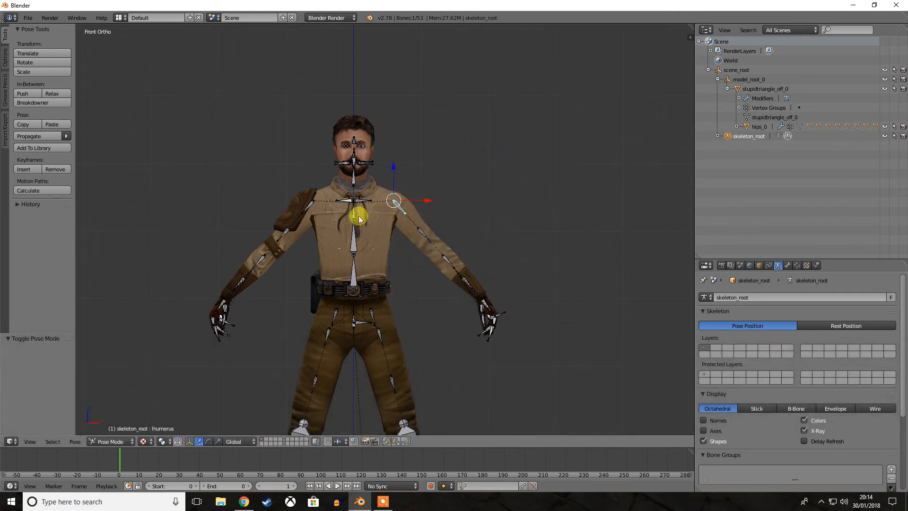
key(r)
right_click(361, 161)
right_click(346, 177)
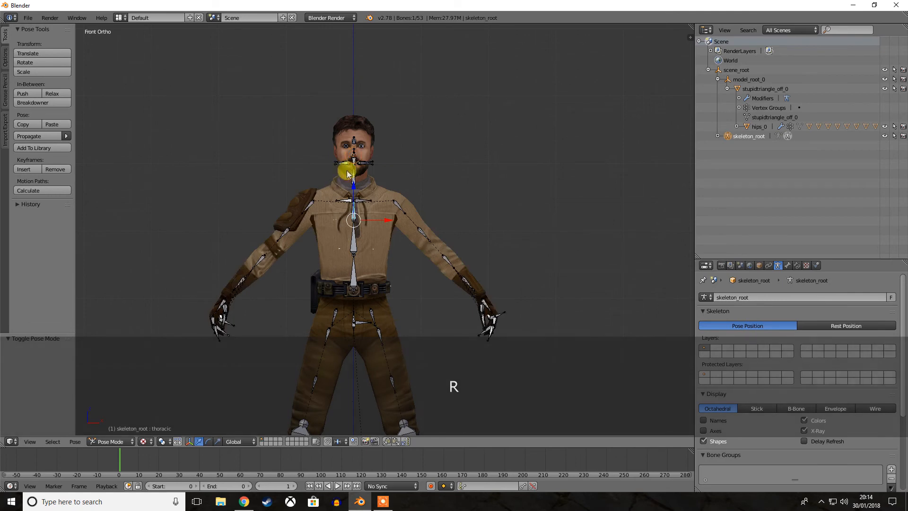
key(r)
right_click(350, 156)
right_click(353, 270)
key(r)
right_click(433, 232)
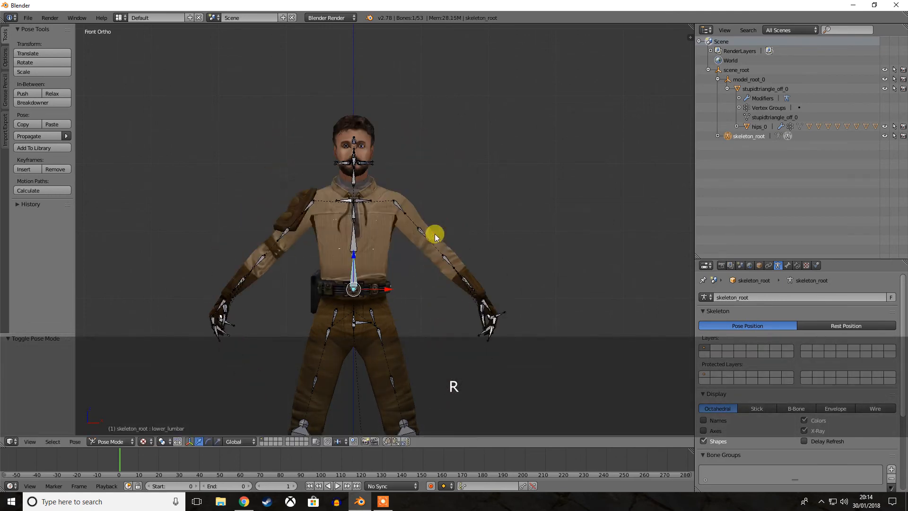
Try rotating the whole body around the pelvis bone, cancel it, and inspect the hip bones up close.
scroll(401, 285, down, 2)
shift+middle_drag(399, 287, 429, 235)
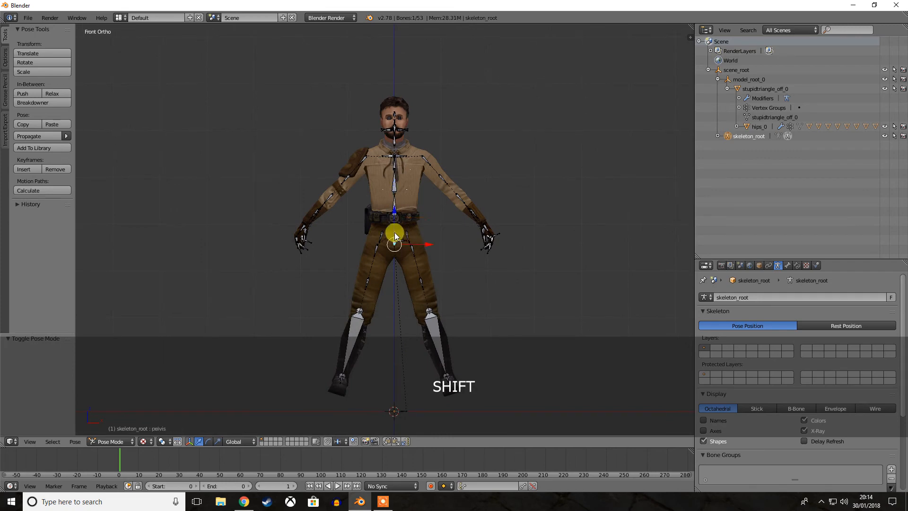
key(r)
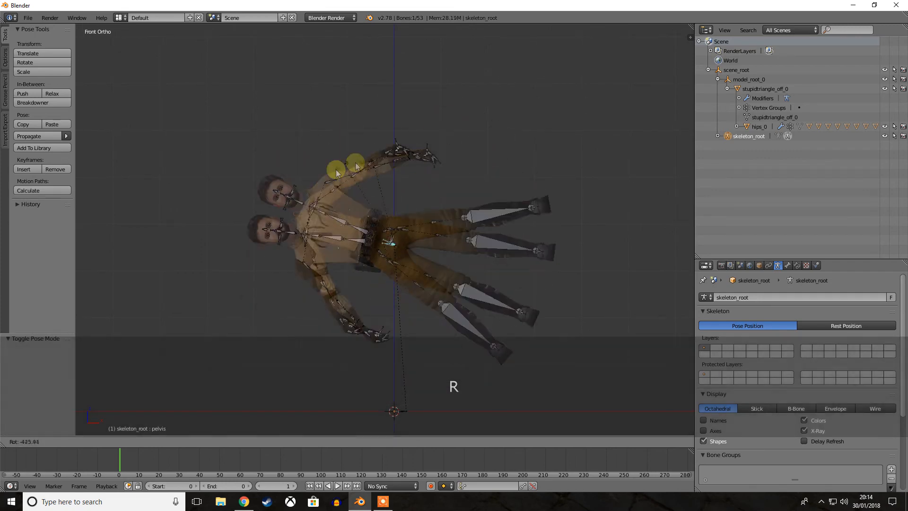
right_click(371, 217)
scroll(410, 243, up, 6)
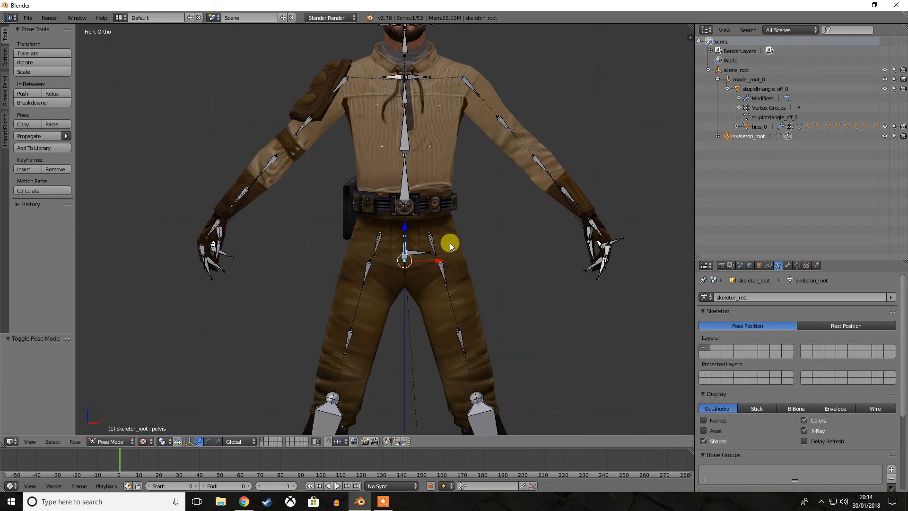
middle_drag(450, 245, 403, 262)
scroll(406, 245, down, 3)
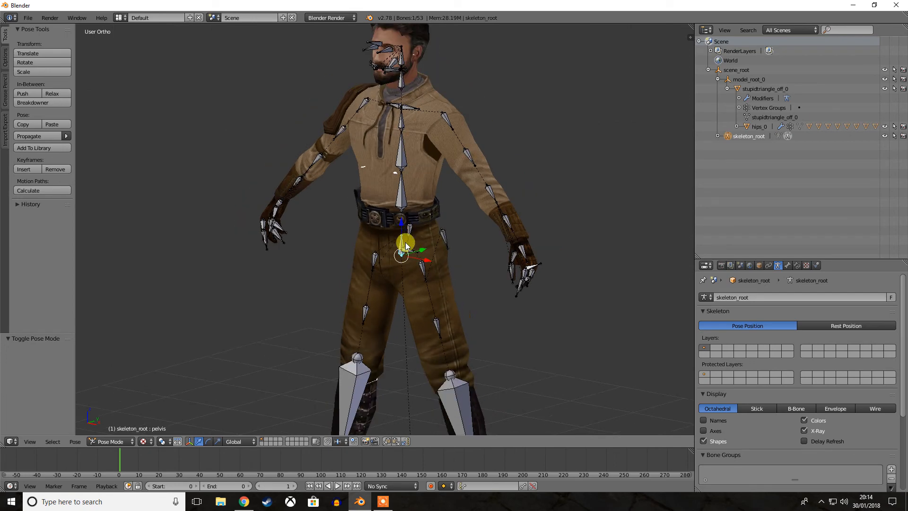
Select the ltibia bone and try rotating the lower leg from the front and side, cancelling each rotation.
middle_drag(429, 281, 487, 284)
right_click(436, 320)
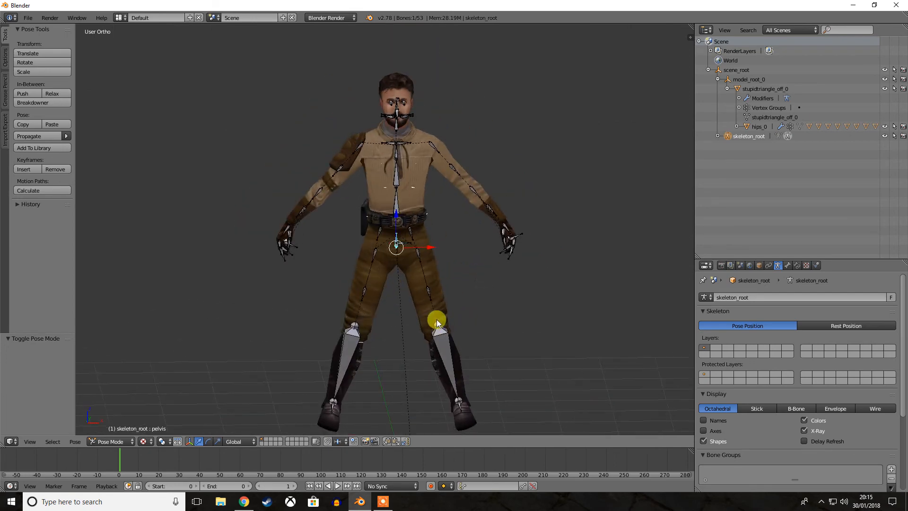
key(r)
right_click(452, 361)
scroll(462, 349, up, 1)
middle_drag(464, 349, 432, 331)
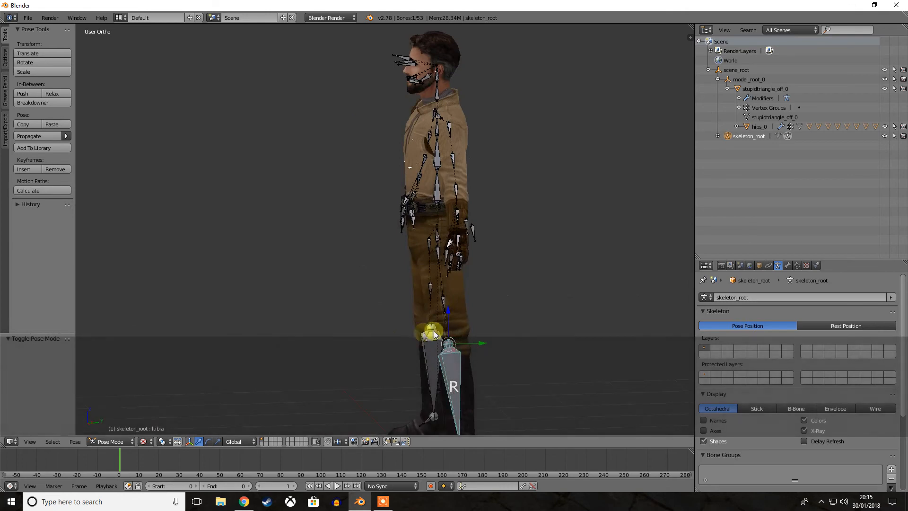
scroll(432, 337, down, 4)
key(r)
key(KP_1)
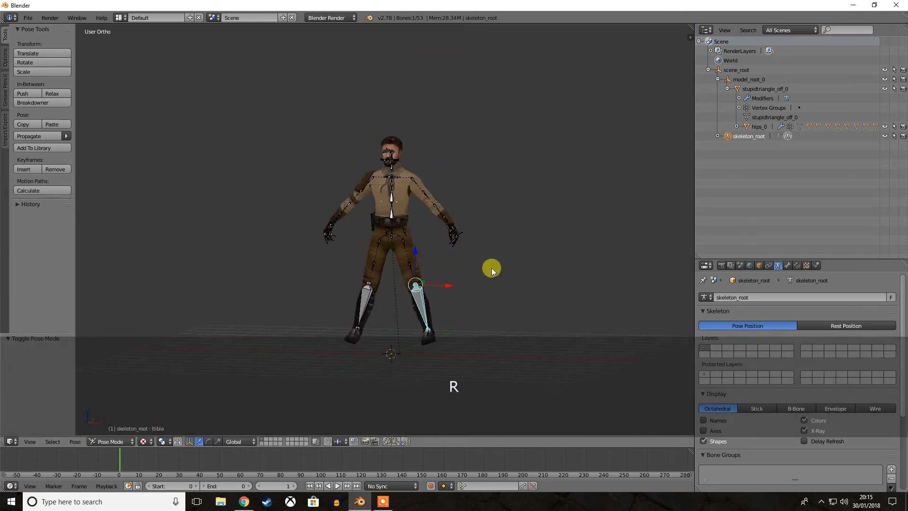
Select the upper_lumbar bone and try to grab and move it, cancelling each attempt.
scroll(451, 136, up, 4)
right_click(400, 157)
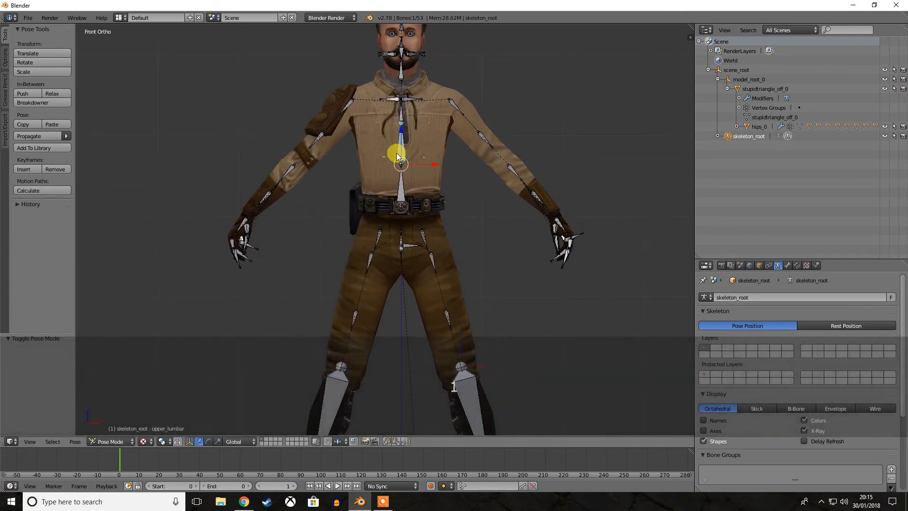
scroll(442, 142, down, 3)
key(g)
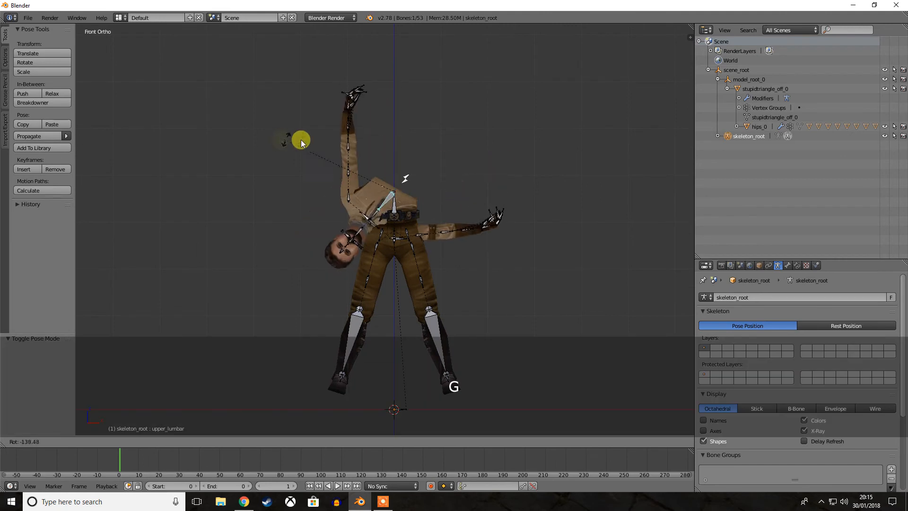
right_click(513, 233)
key(g)
right_click(380, 201)
Select the lhumerusX bone, try moving it away from the arm, and cancel the move.
right_click(440, 174)
key(g)
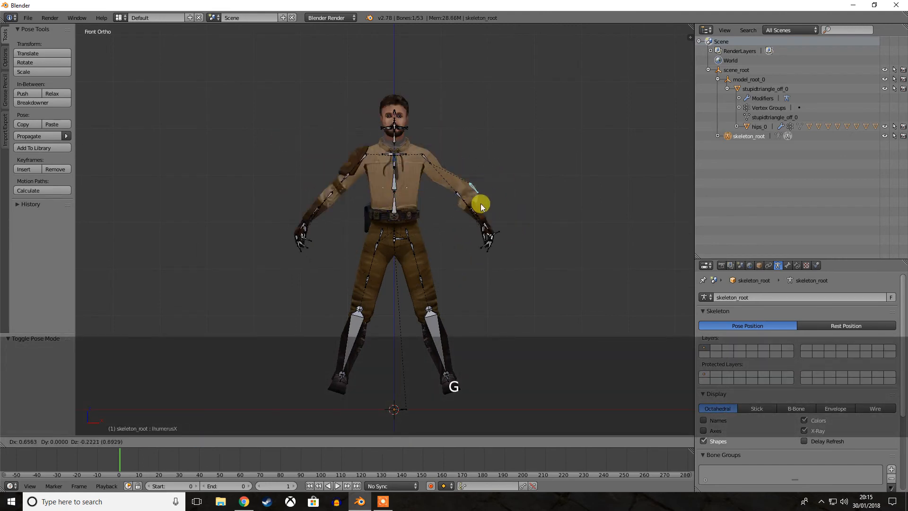
right_click(493, 156)
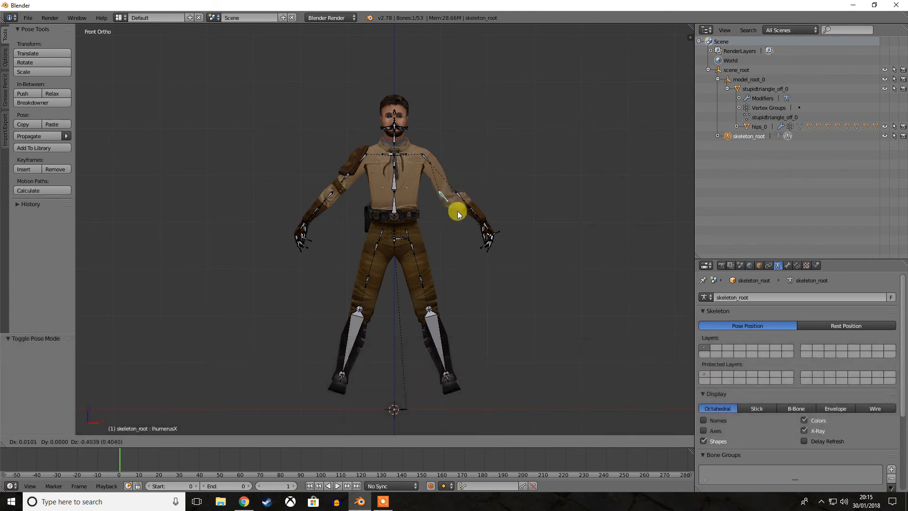
Place the 3D cursor beside the body and try rotating the lhumerusX bone, cancelling the rotation.
scroll(443, 225, up, 1)
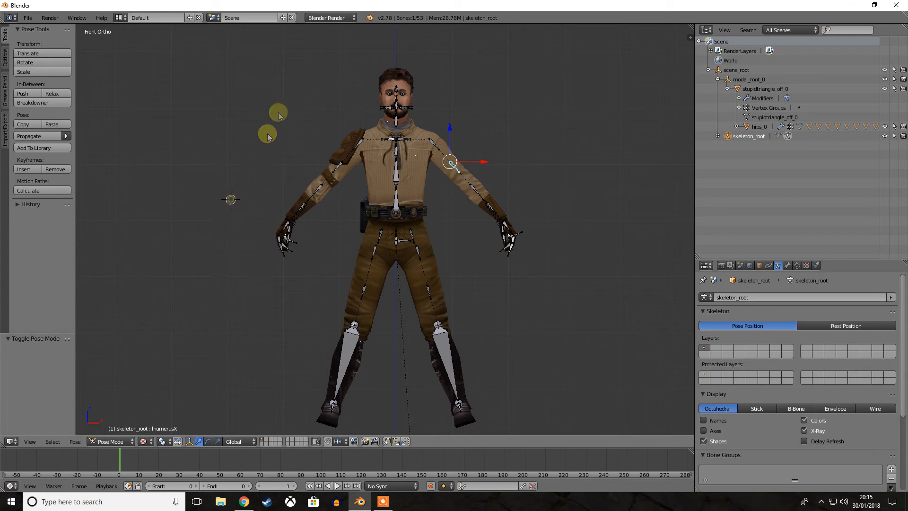
click(265, 282)
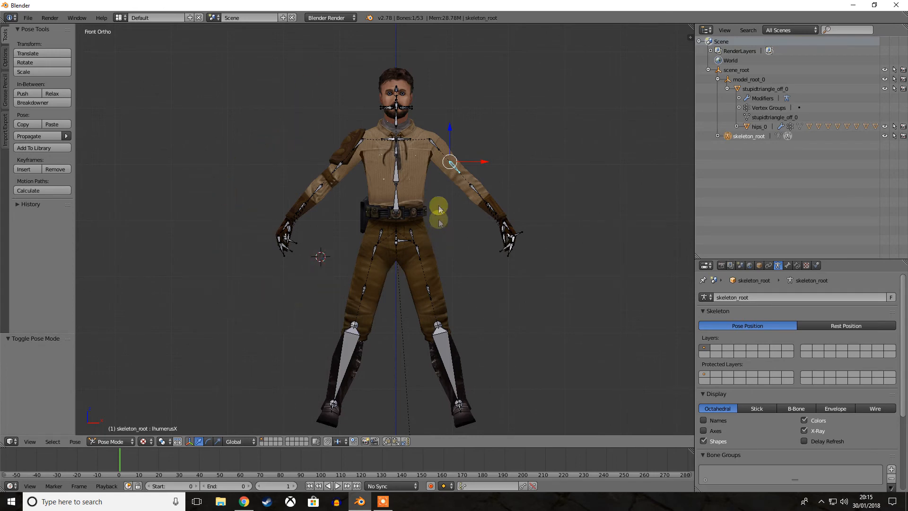
key(r)
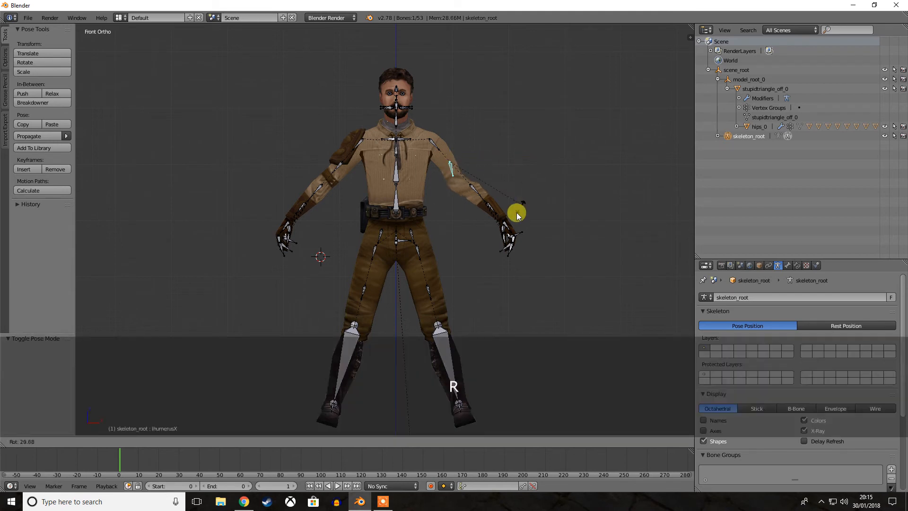
right_click(516, 151)
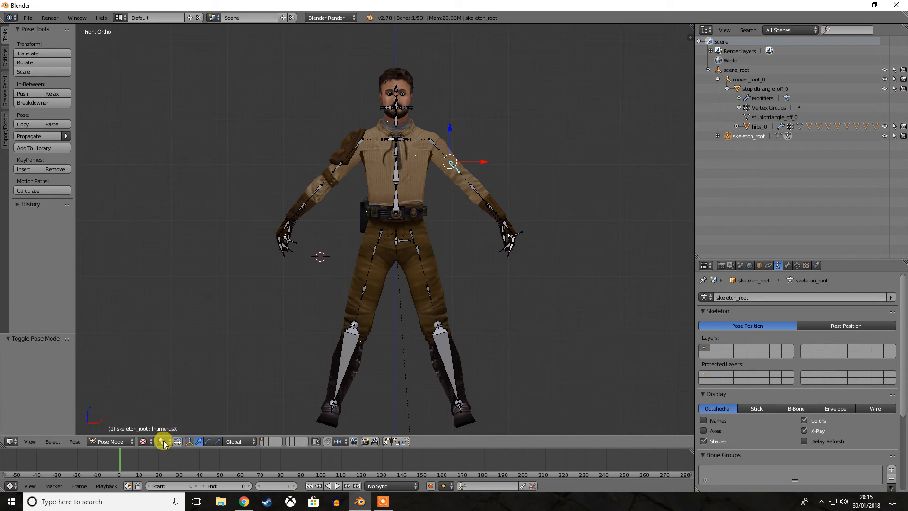
Reposition the 3D cursor beside the body, set the pivot point to 3D Cursor, and try rotating the lhumerusX bone, cancelling the rotation.
click(329, 235)
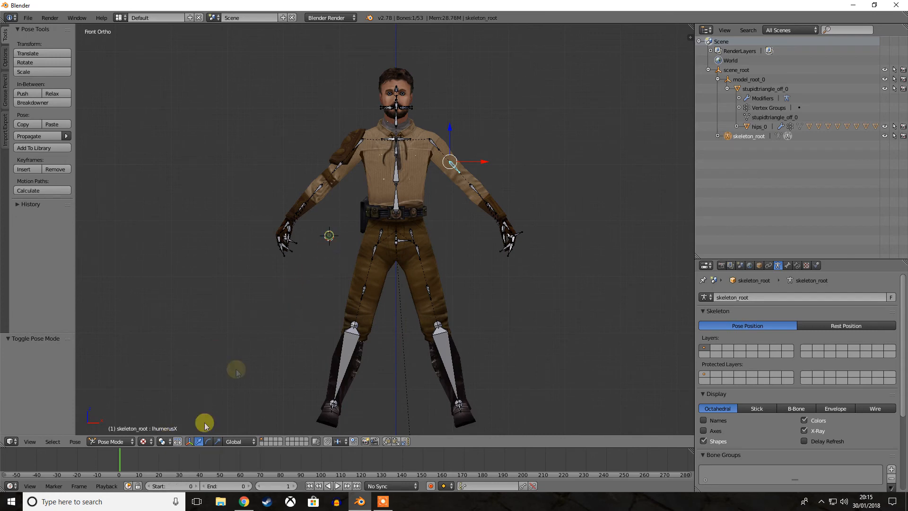
click(162, 441)
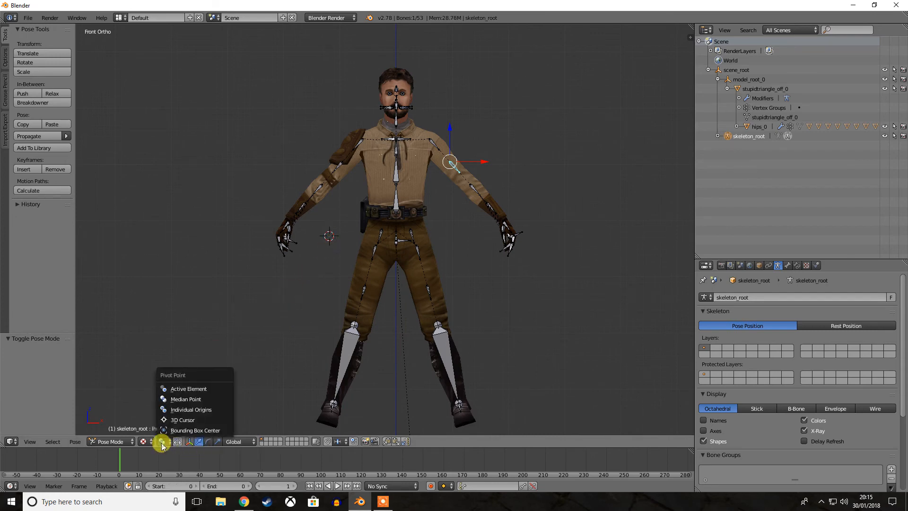
click(181, 420)
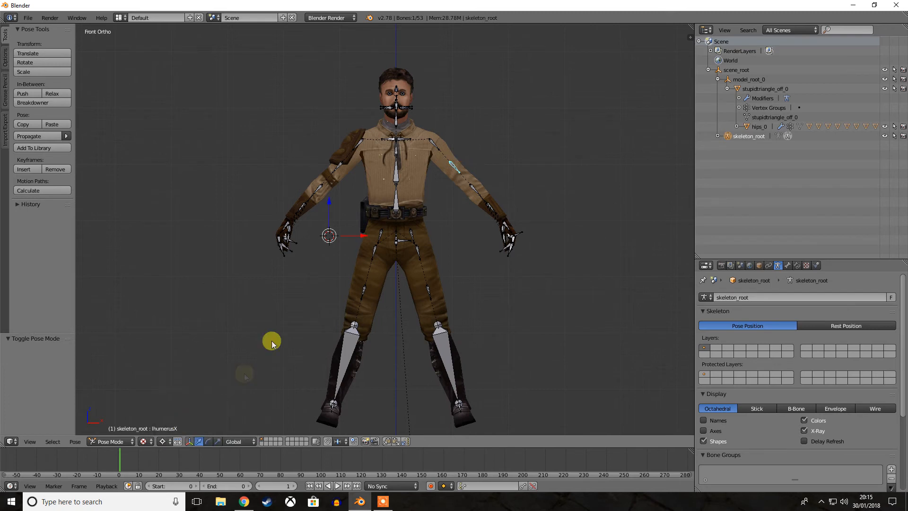
key(r)
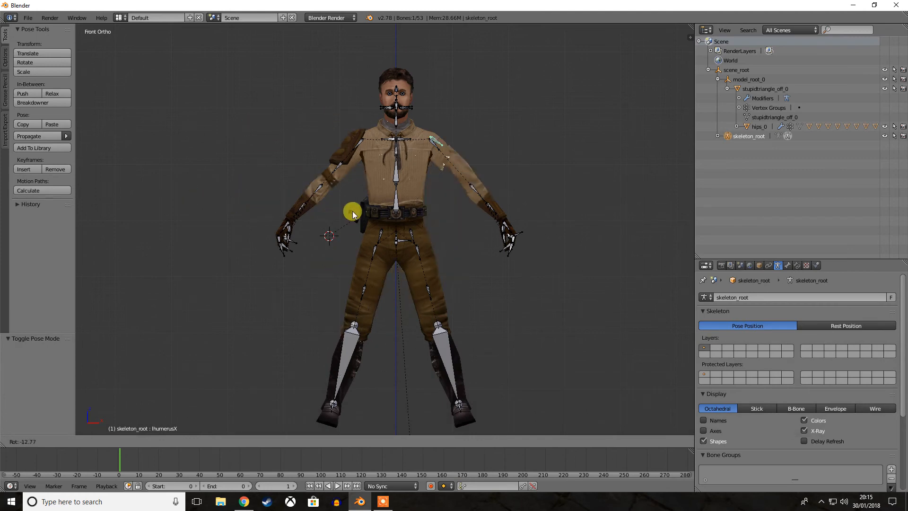
right_click(458, 185)
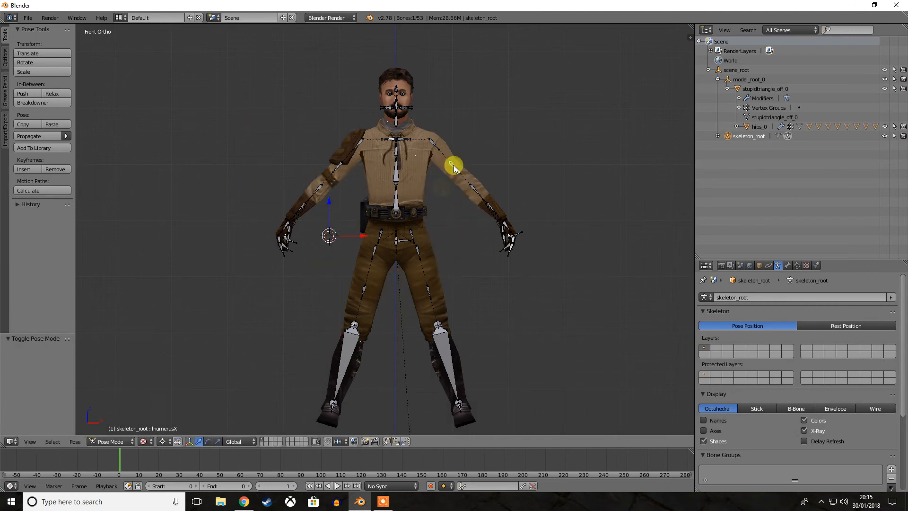
Set the pivot point to Active Element and try rotating the lhumerusX bone, cancelling the rotation.
click(161, 441)
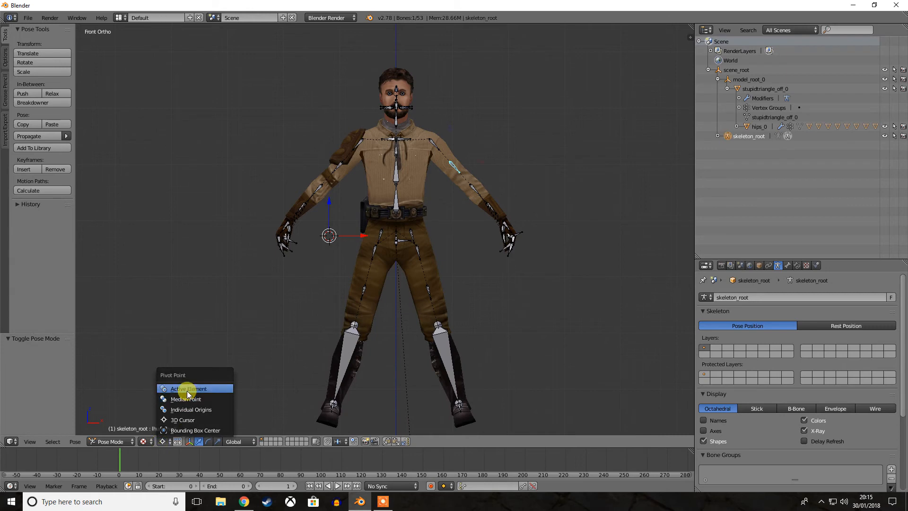
click(186, 390)
key(r)
right_click(485, 112)
Place the 3D cursor at arbitrary spots around the figure, reset it to the scene origin, and return to the front view.
click(208, 130)
click(321, 51)
scroll(343, 225, down, 3)
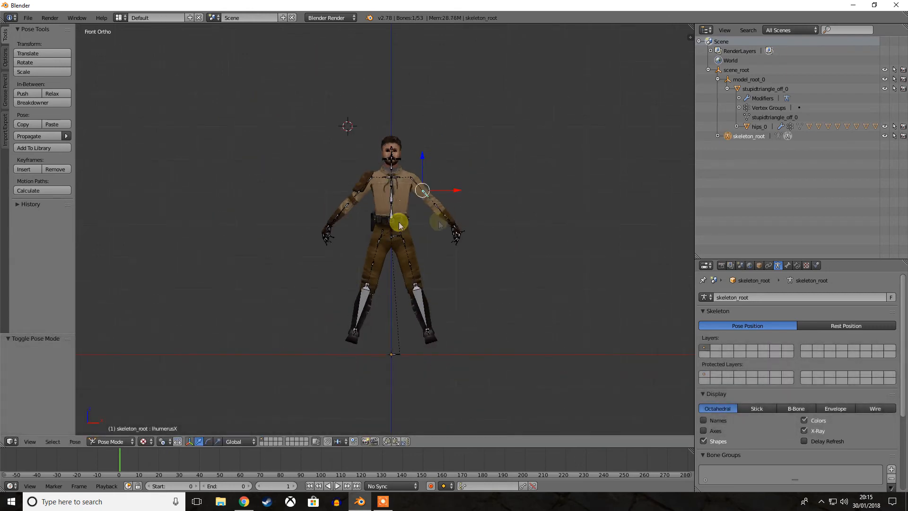
middle_drag(567, 229, 349, 156)
shift+middle_drag(331, 229, 355, 197)
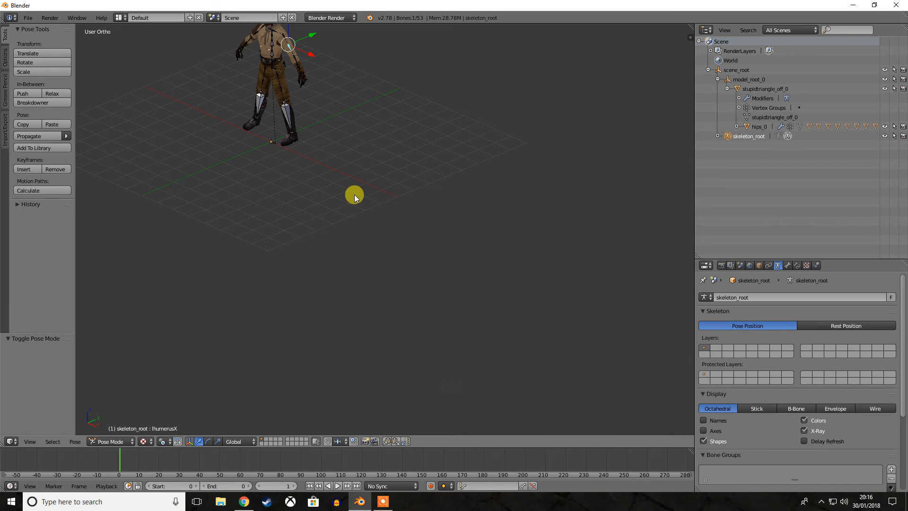
key(shift+c)
middle_drag(355, 197, 468, 235)
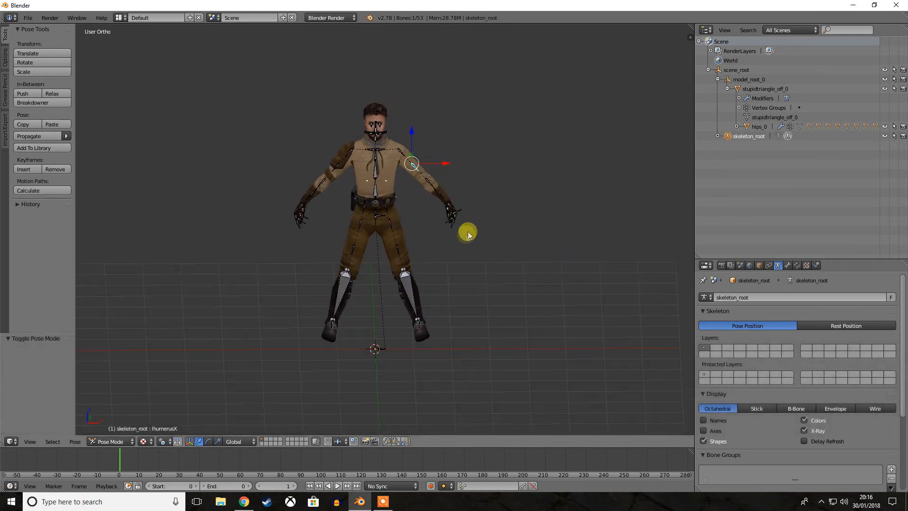
key(KP_1)
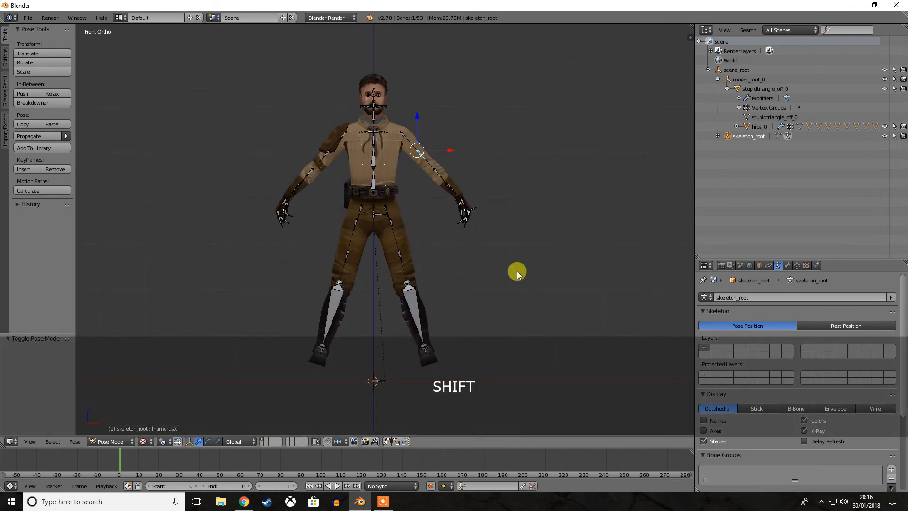
Leave Pose Mode for Object Mode and select the torso_0 mesh.
shift+middle_drag(517, 272, 531, 274)
scroll(419, 211, up, 1)
scroll(481, 81, up, 1)
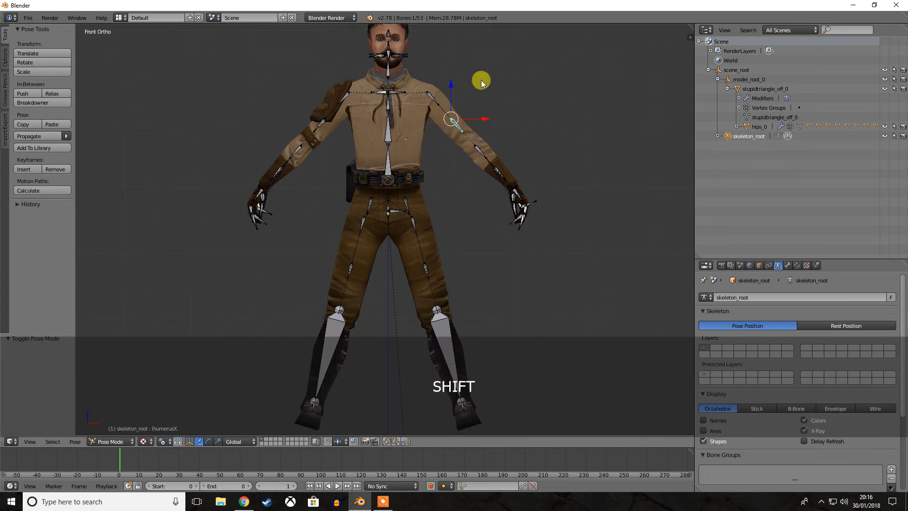
shift+middle_drag(481, 81, 469, 138)
right_click(410, 191)
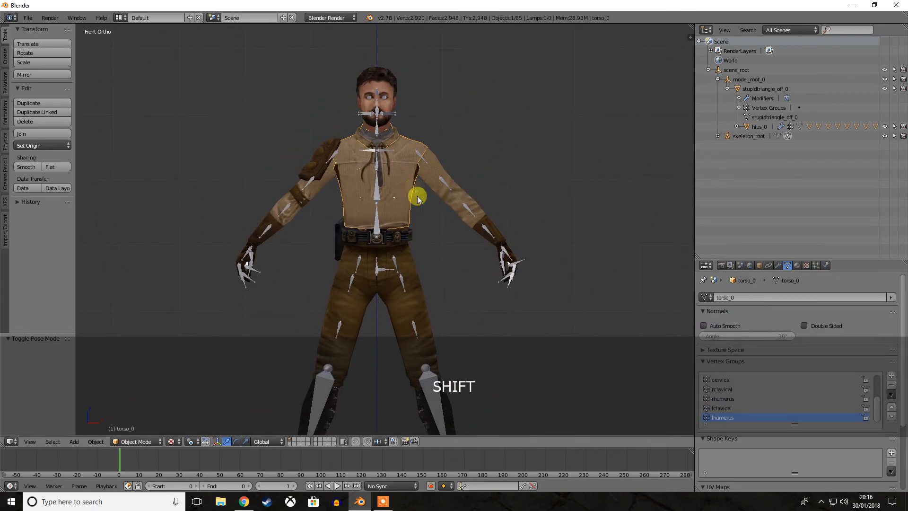
scroll(415, 190, down, 3)
middle_drag(395, 217, 510, 247)
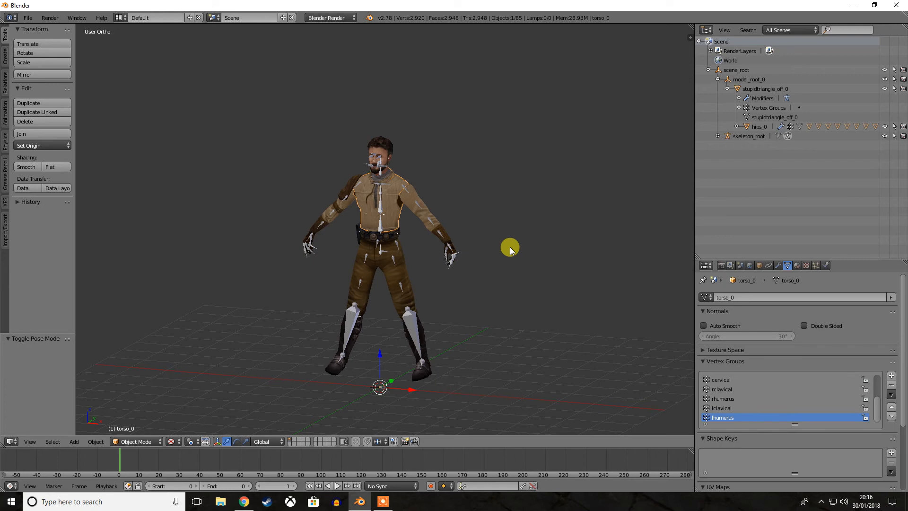
Open the object properties of torso_0 and review its transform, parent relation and display settings.
click(759, 266)
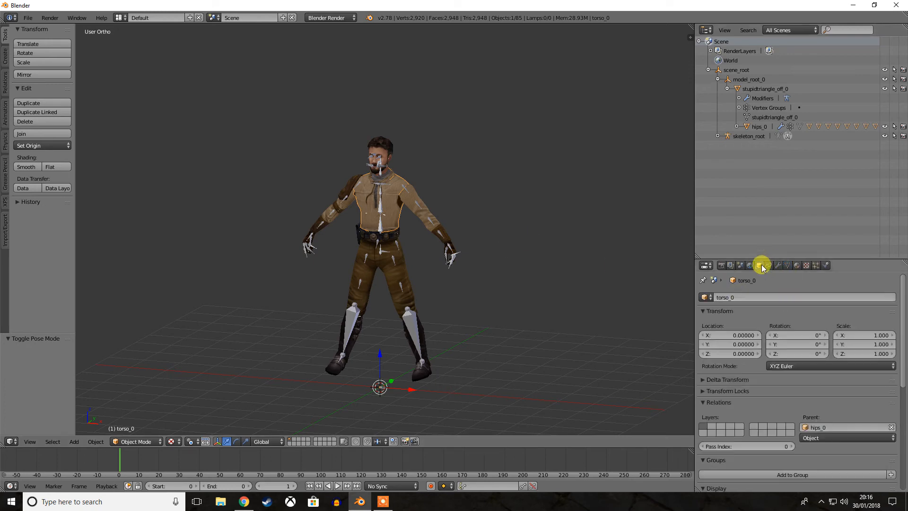
scroll(748, 386, down, 5)
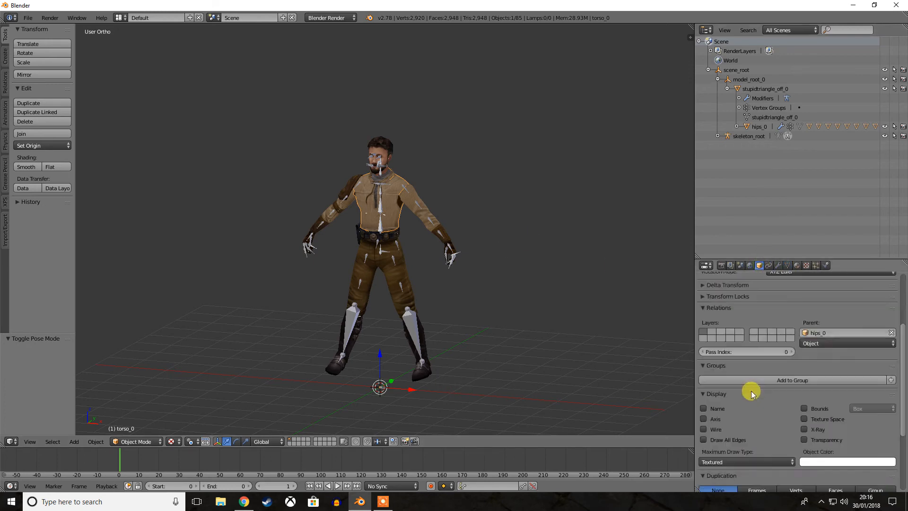
scroll(756, 390, up, 5)
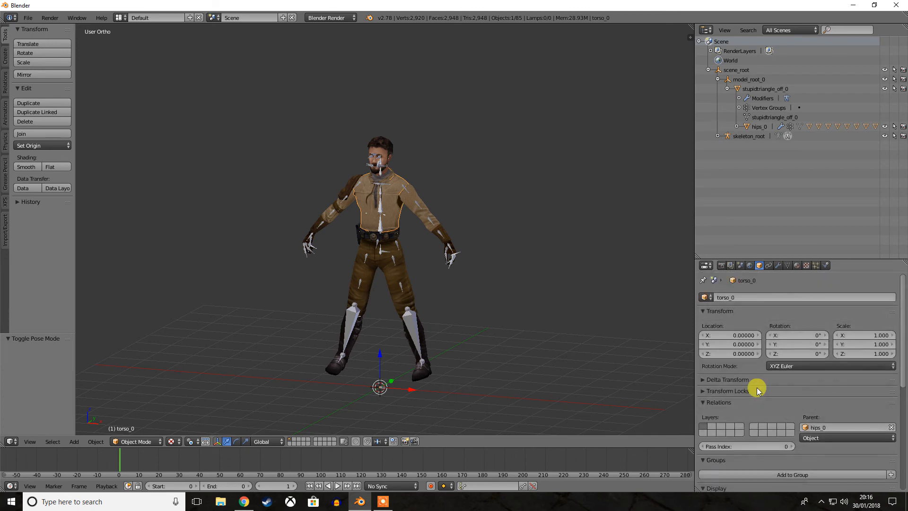
scroll(466, 335, up, 2)
scroll(470, 324, down, 2)
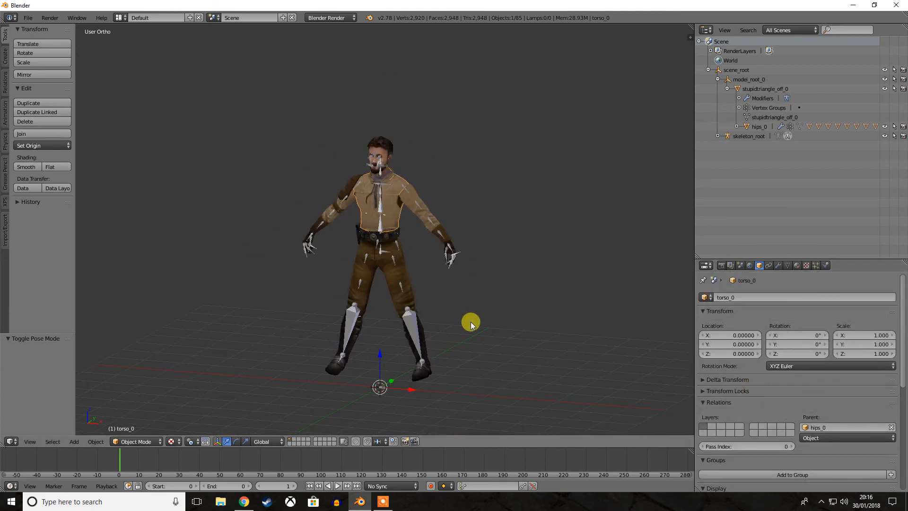
key(KP_1)
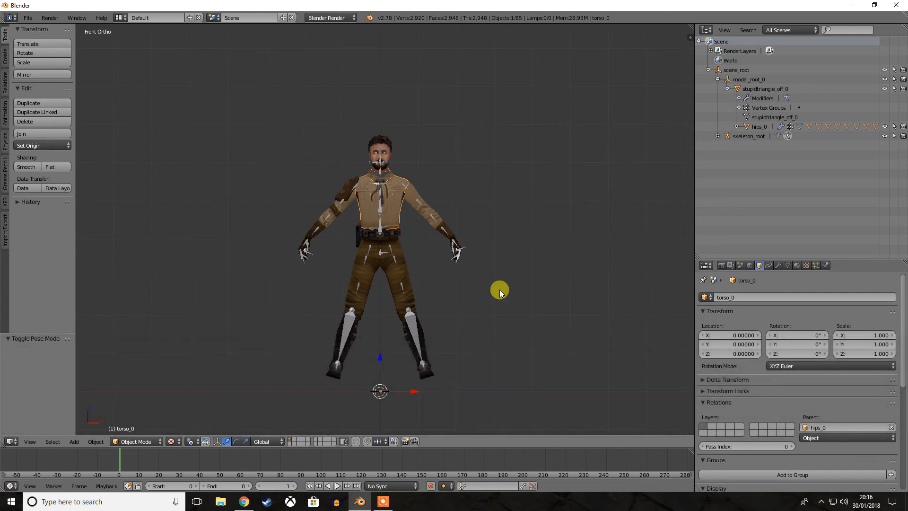
scroll(397, 204, up, 2)
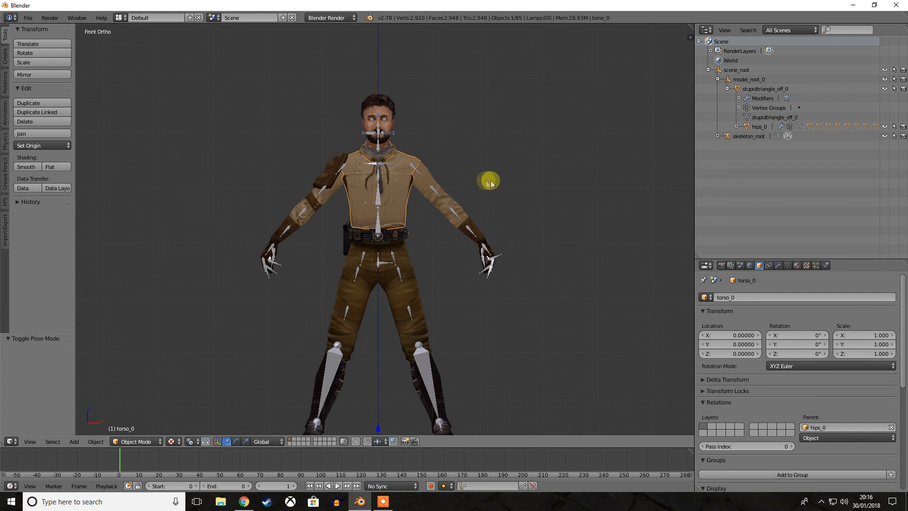
shift+middle_drag(539, 130, 570, 174)
scroll(483, 197, up, 1)
scroll(484, 196, up, 1)
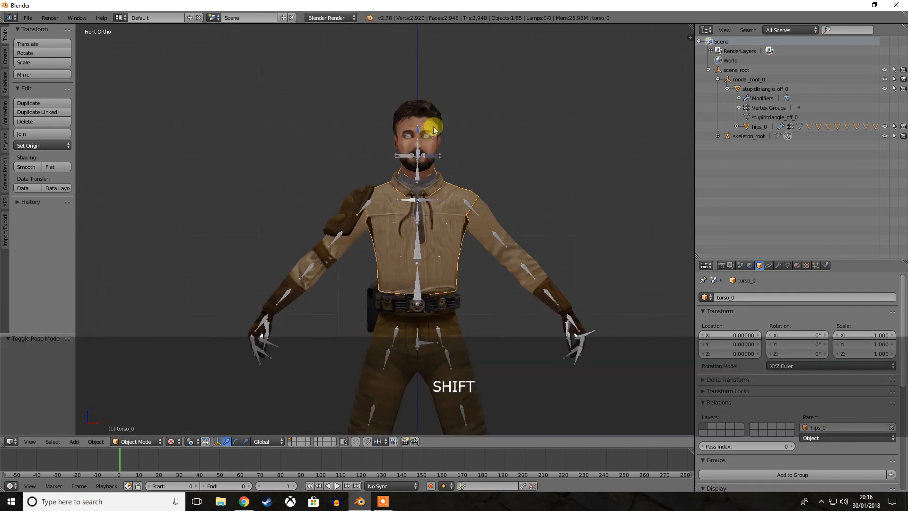
scroll(483, 183, down, 2)
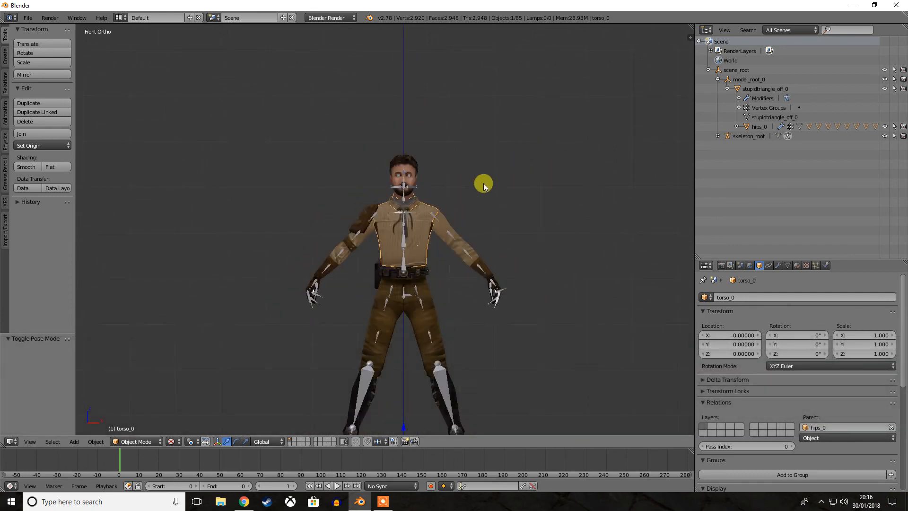
shift+middle_drag(503, 219, 499, 182)
scroll(484, 176, down, 1)
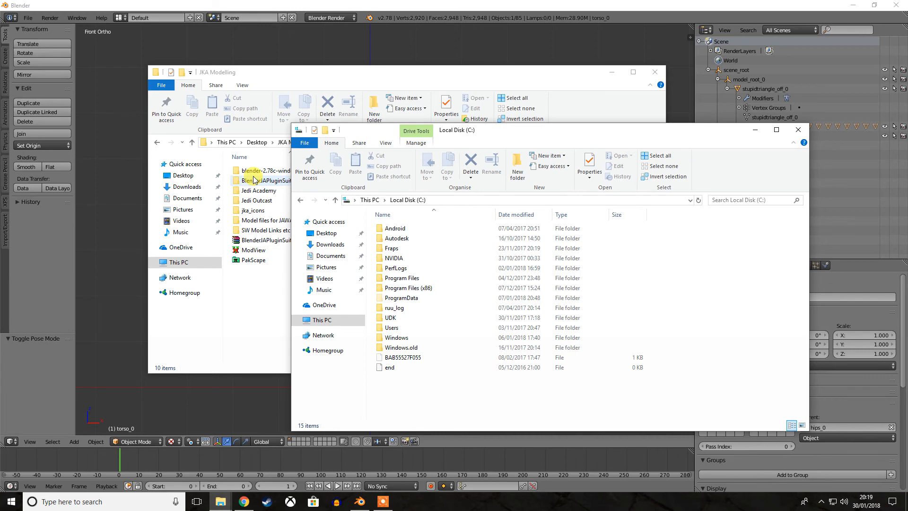
Switch to File Explorer and open Program Files (x86)\LucasArts\Star Wars Jedi Knight Jedi Academy\GameData\base on drive C.
double_click(414, 290)
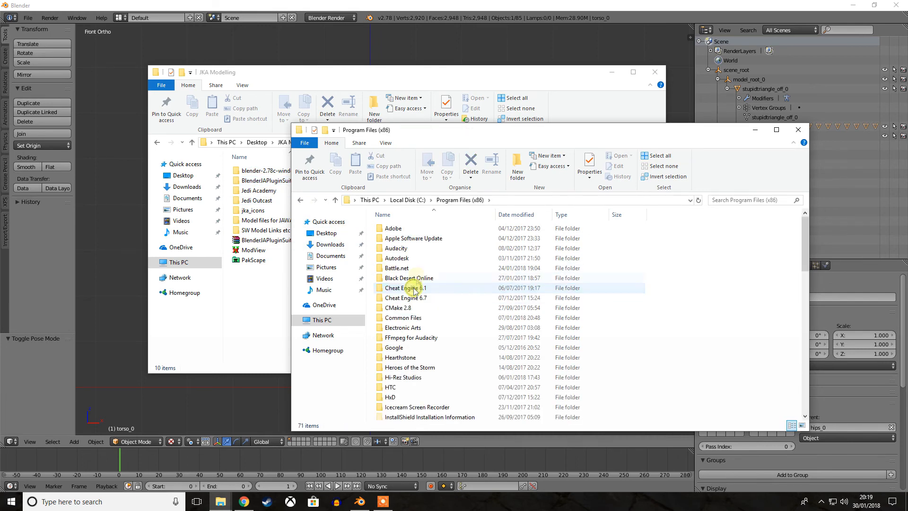
scroll(438, 366, down, 4)
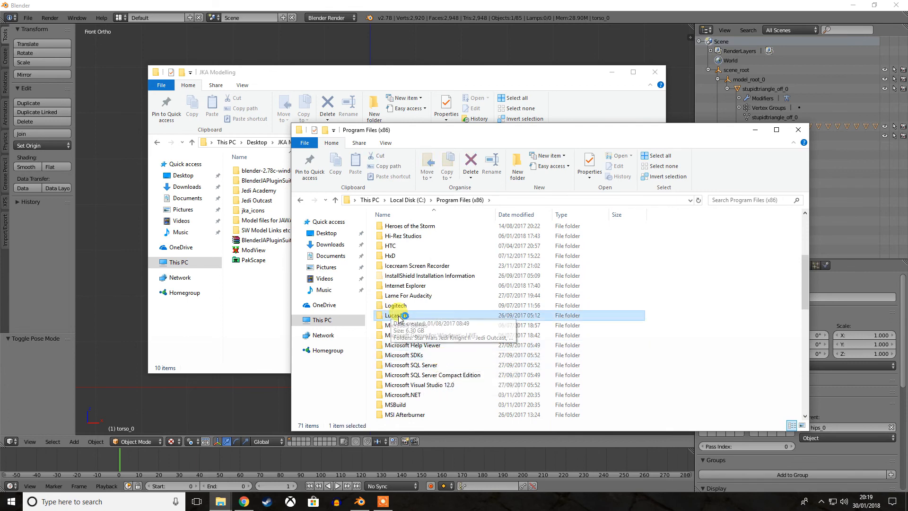
double_click(398, 345)
double_click(412, 239)
double_click(400, 230)
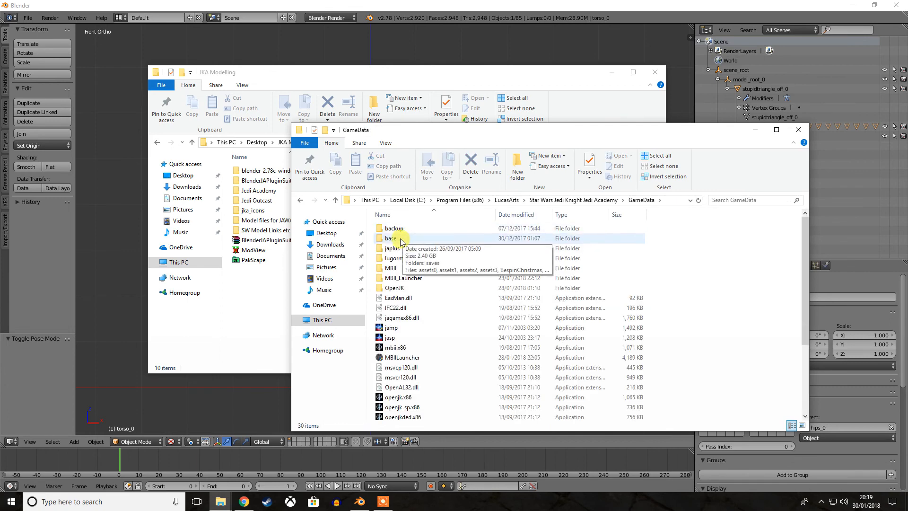
double_click(400, 239)
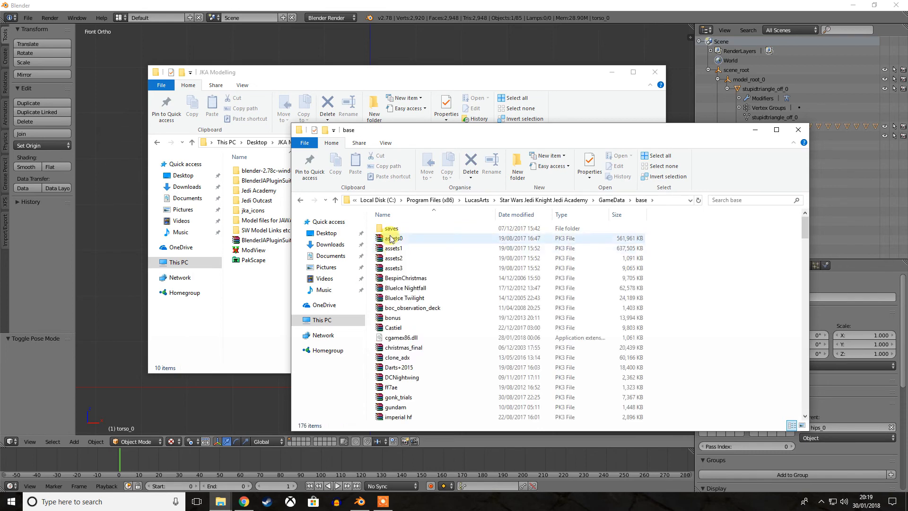
Go back to Program Files (x86) and retrace the path through LucasArts and Star Wars Jedi Knight Jedi Academy to GameData\base.
click(428, 200)
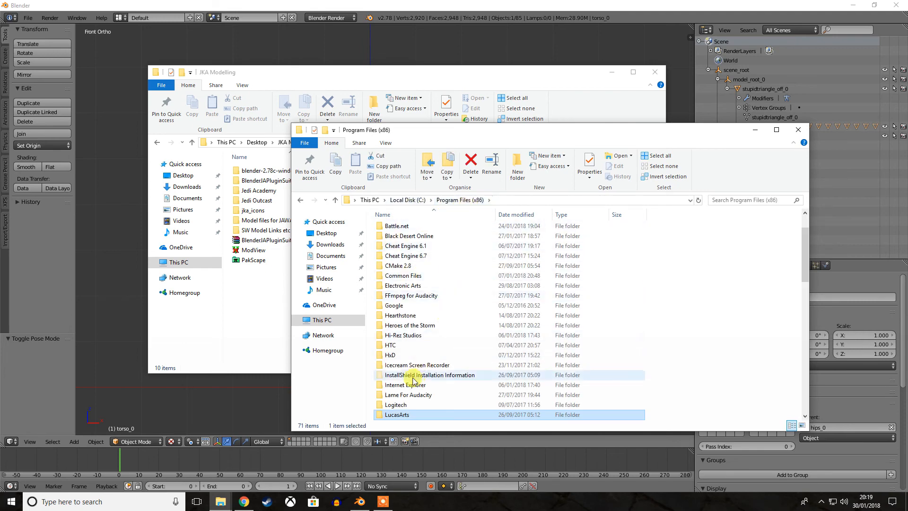
scroll(415, 377, down, 1)
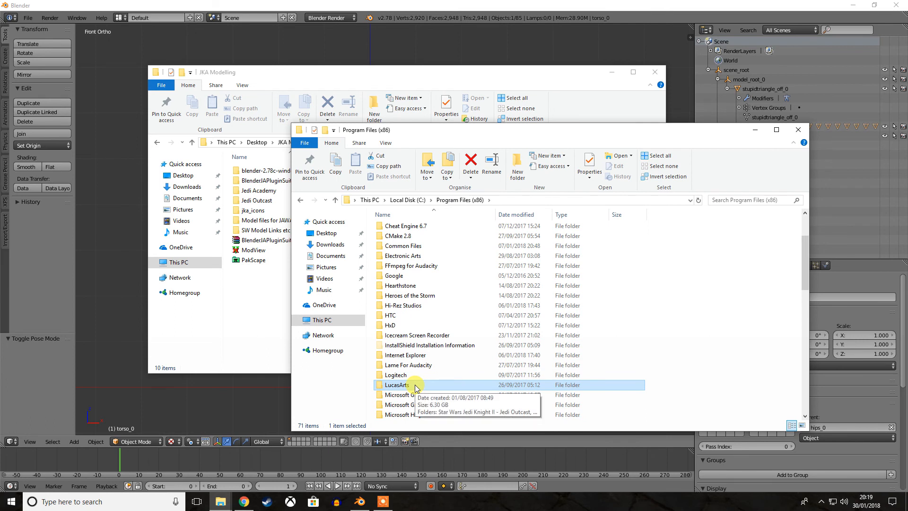
double_click(415, 385)
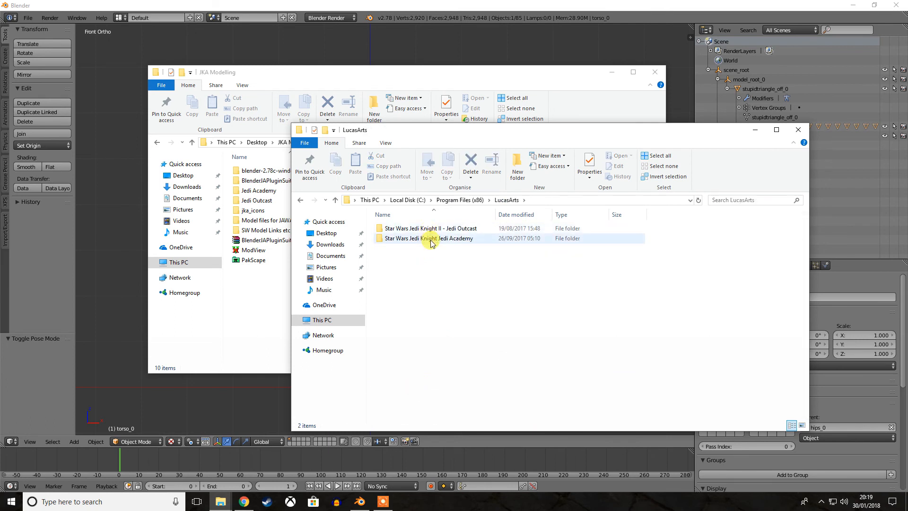
mouse_move(431, 243)
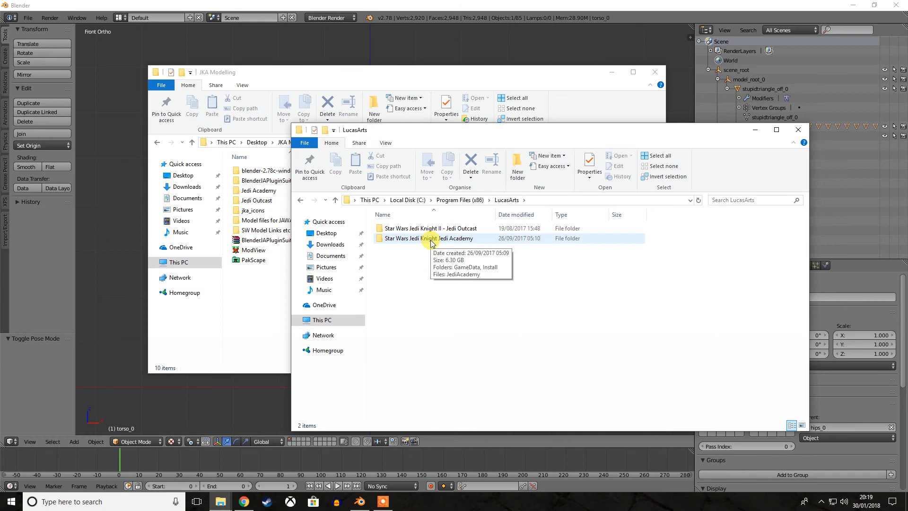
double_click(430, 241)
double_click(399, 229)
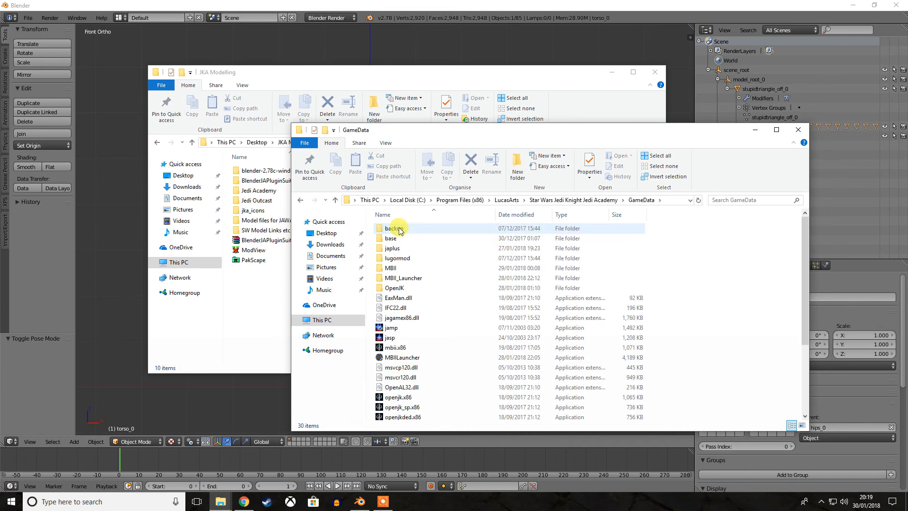
double_click(399, 239)
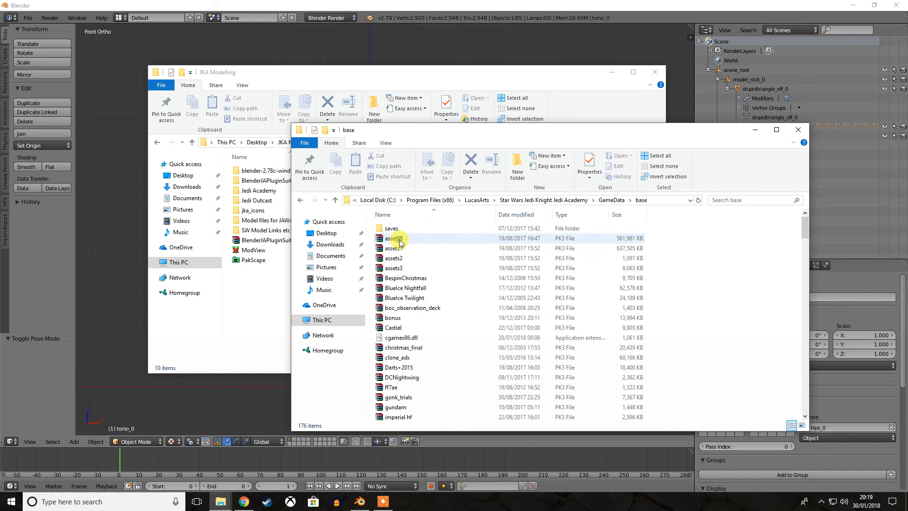
Open the assets1 PK3 archive in WinRAR, dismiss the licence reminder, and shift the archive window aside.
double_click(397, 247)
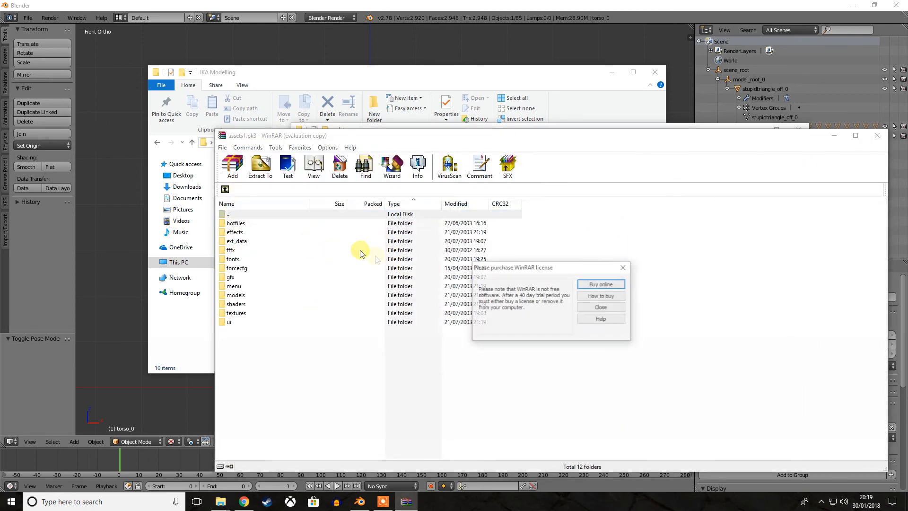
click(602, 308)
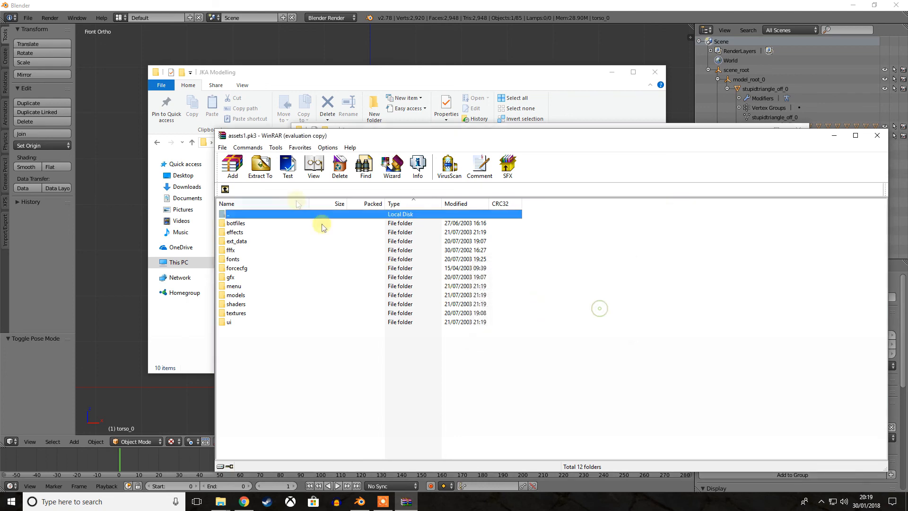
drag(256, 137, 297, 136)
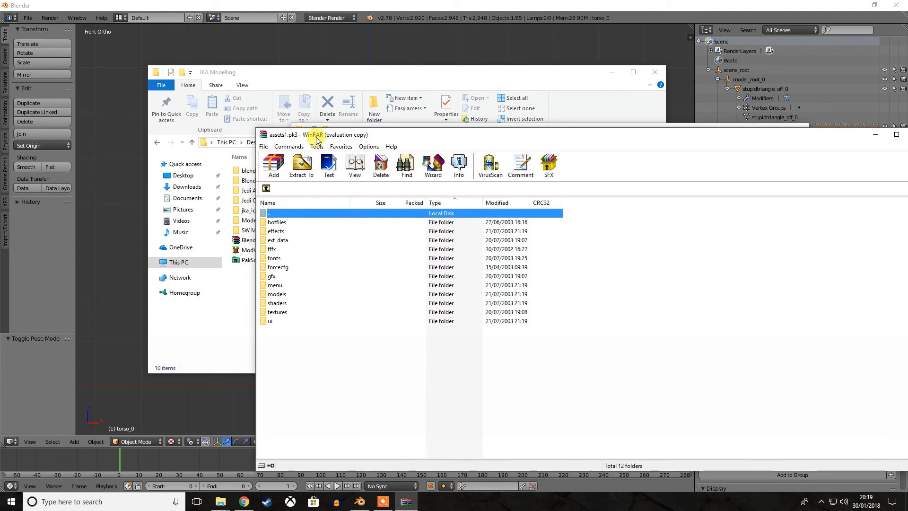
Open the models folder and its players subfolder inside the assets1 archive and glance through the character folders.
double_click(278, 295)
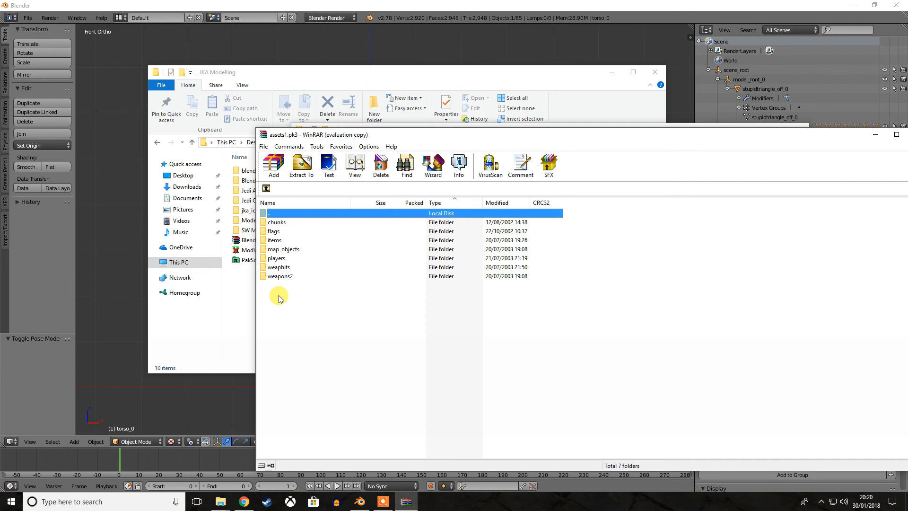
double_click(279, 258)
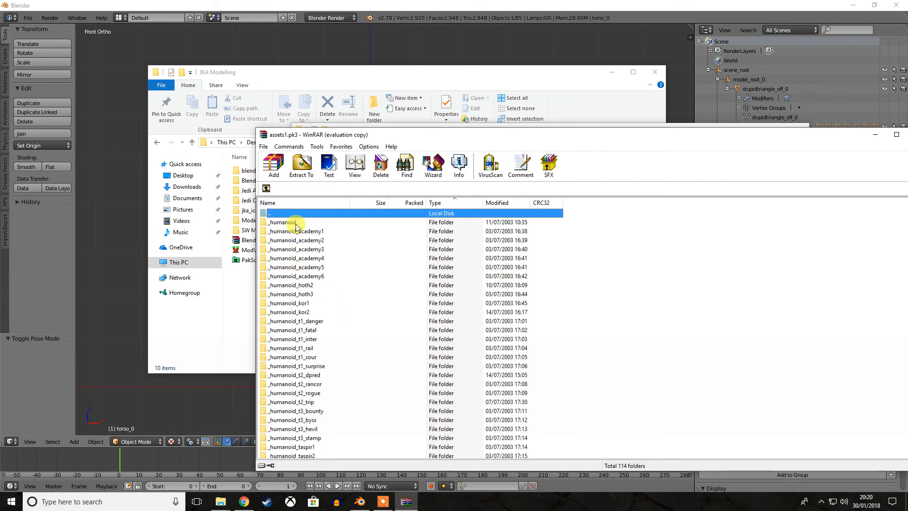
scroll(314, 320, down, 3)
scroll(314, 319, up, 3)
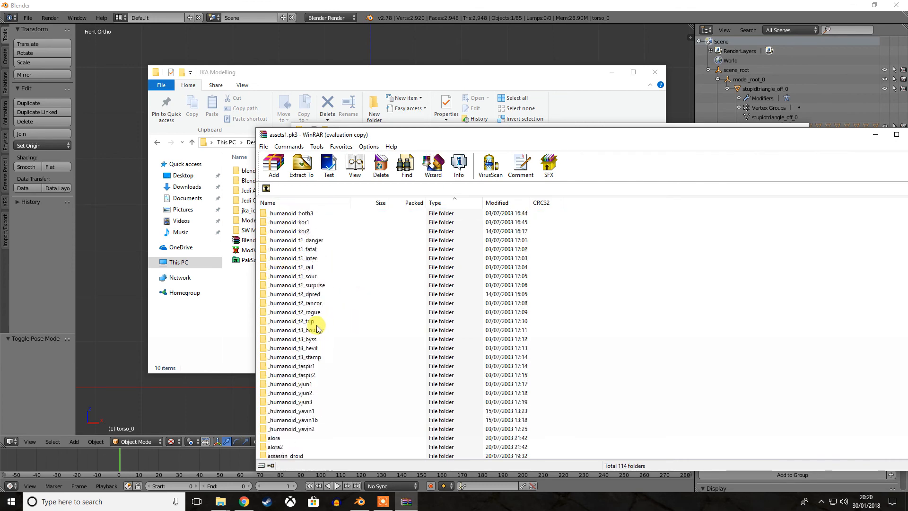
Select the _humanoid folder in the archive's players folder and examine the other humanoid and character folders listed there.
click(283, 222)
scroll(307, 288, down, 15)
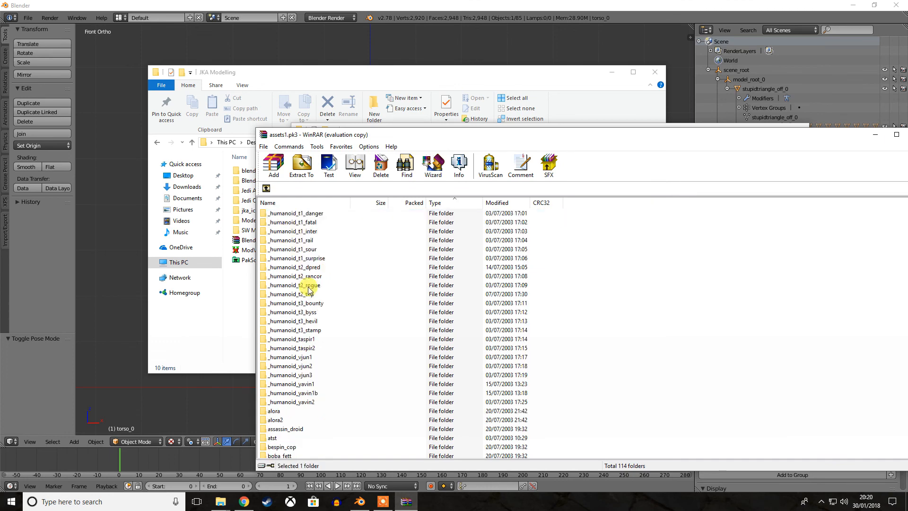
scroll(320, 331, down, 5)
scroll(323, 393, up, 4)
scroll(323, 392, up, 10)
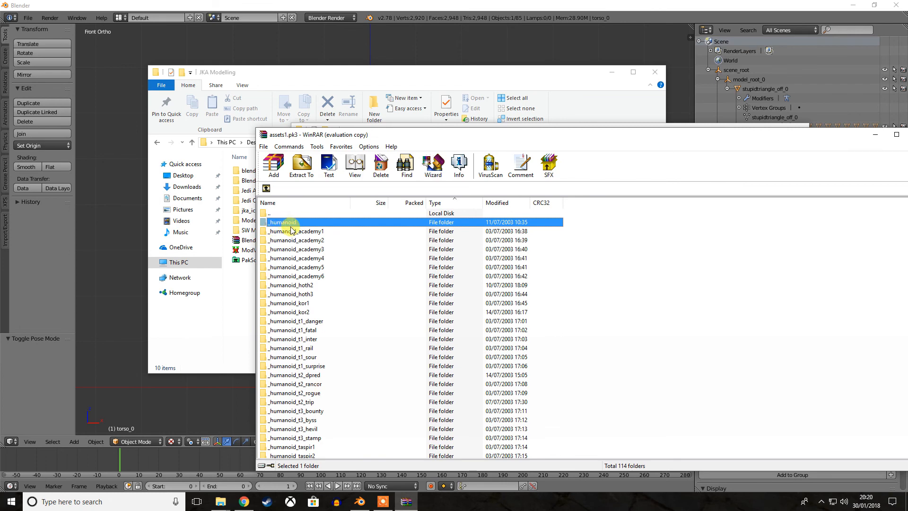
scroll(370, 298, down, 2)
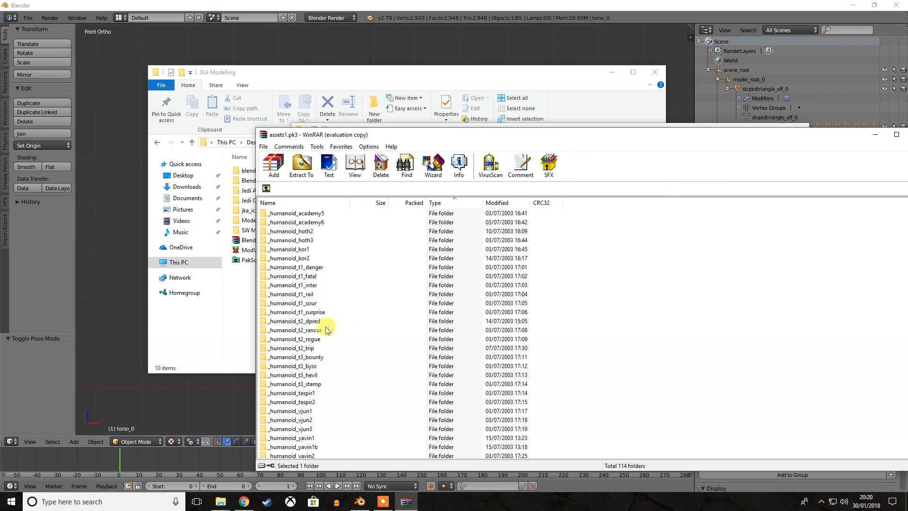
scroll(330, 330, up, 2)
scroll(330, 332, down, 5)
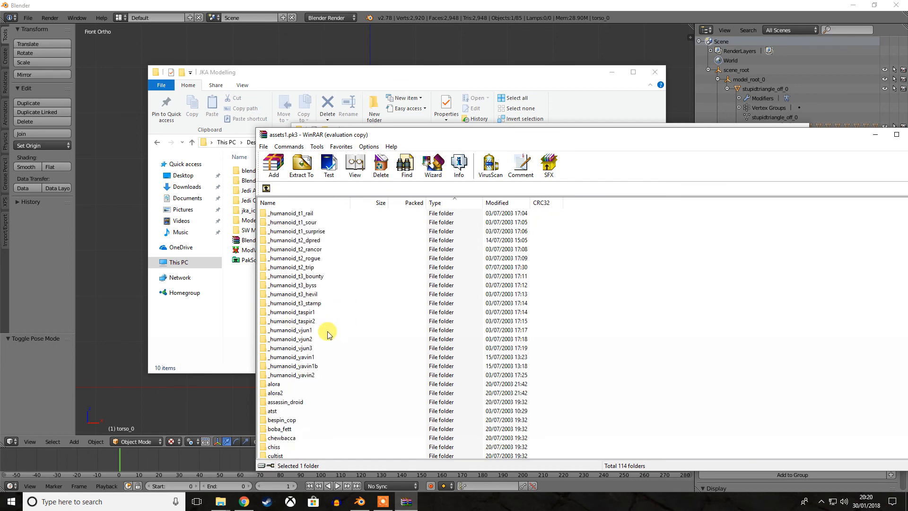
scroll(329, 335, down, 8)
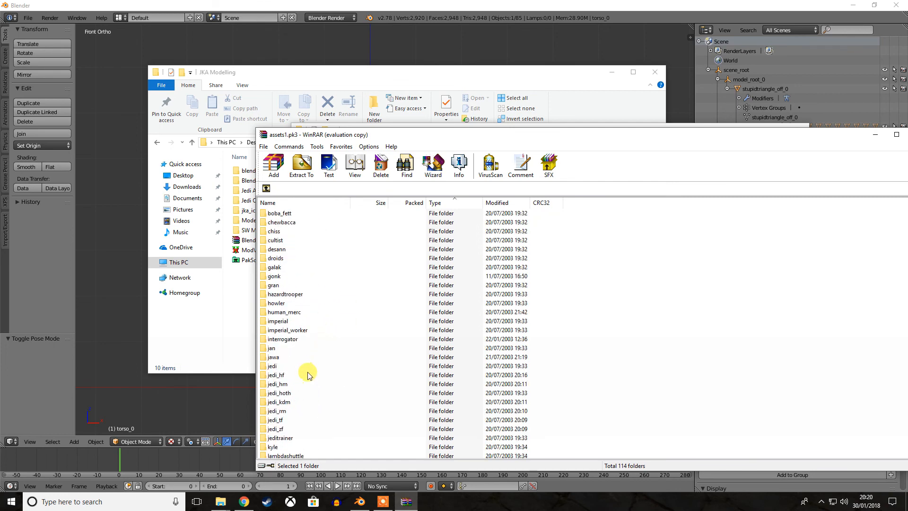
scroll(333, 372, up, 13)
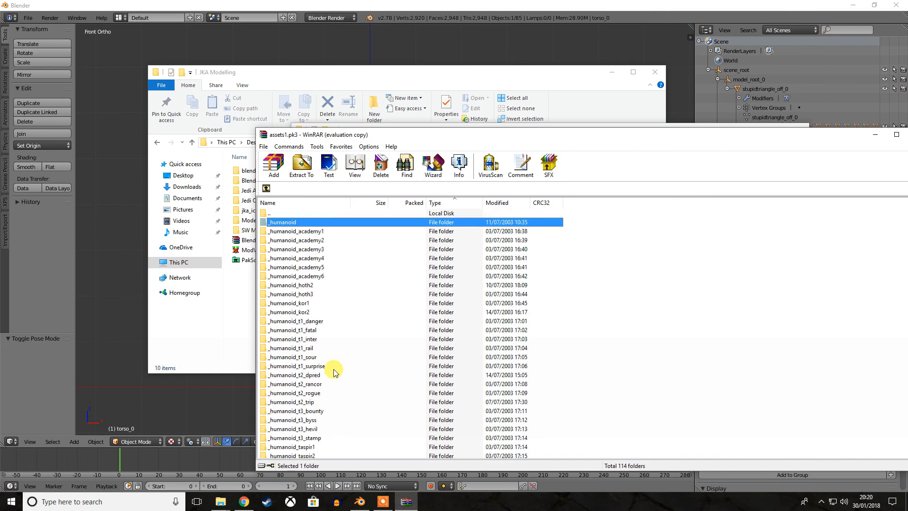
Select all folders inside the archive's models\players folder.
scroll(334, 372, down, 11)
key(ctrl+a)
scroll(315, 255, up, 11)
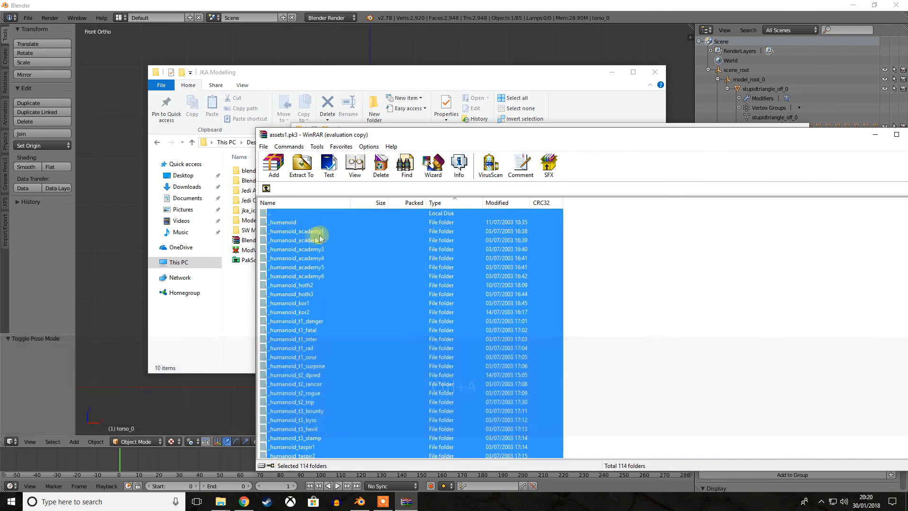
Switch to the JKA Modelling window in File Explorer and open Jedi Academy\GameData\base.
click(267, 76)
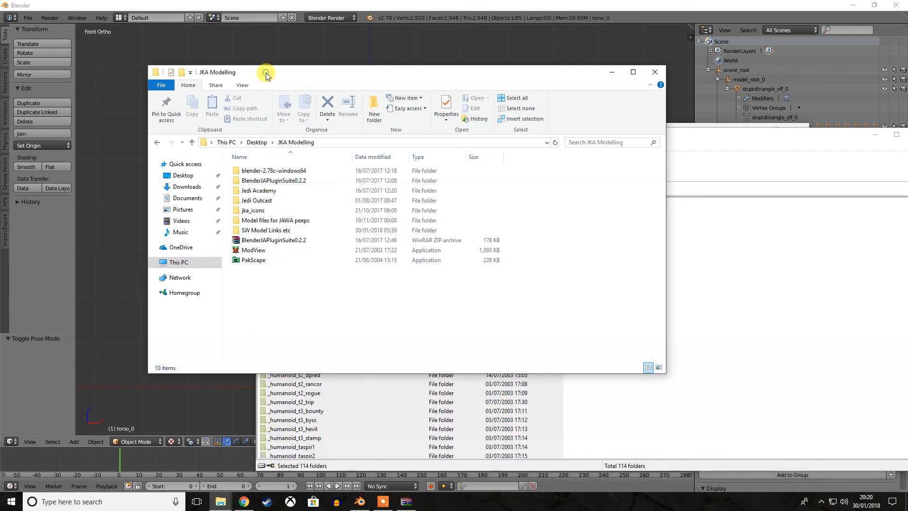
double_click(276, 192)
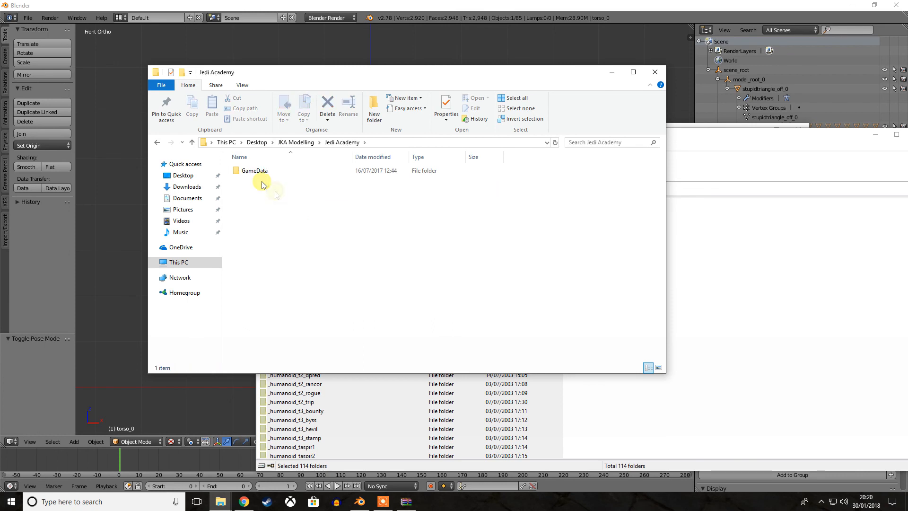
click(290, 143)
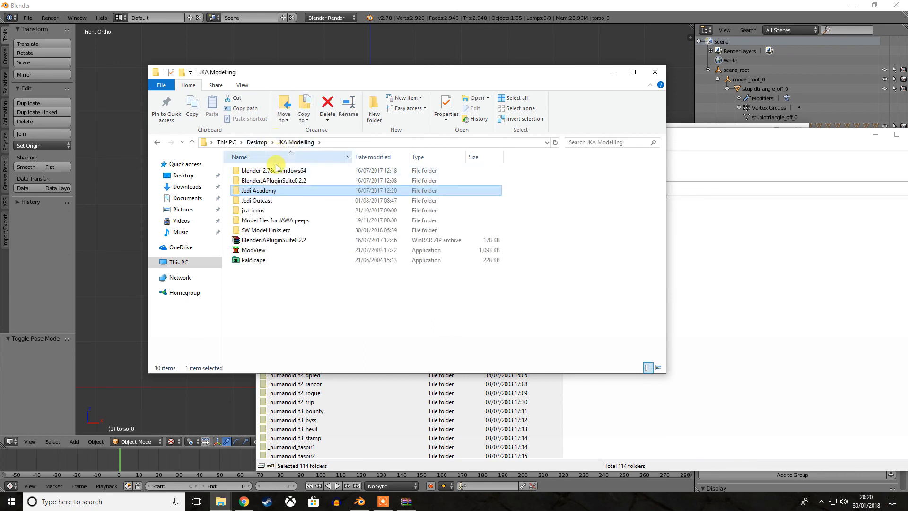
double_click(261, 194)
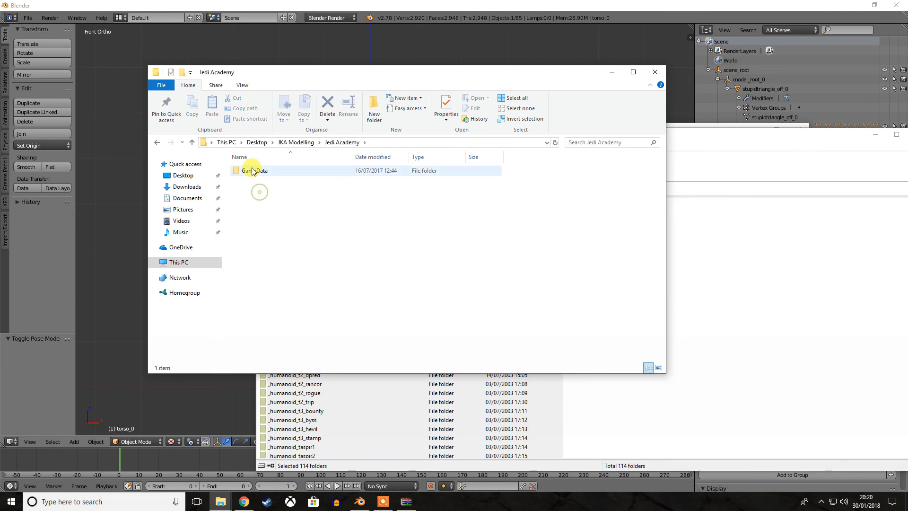
double_click(254, 171)
double_click(251, 171)
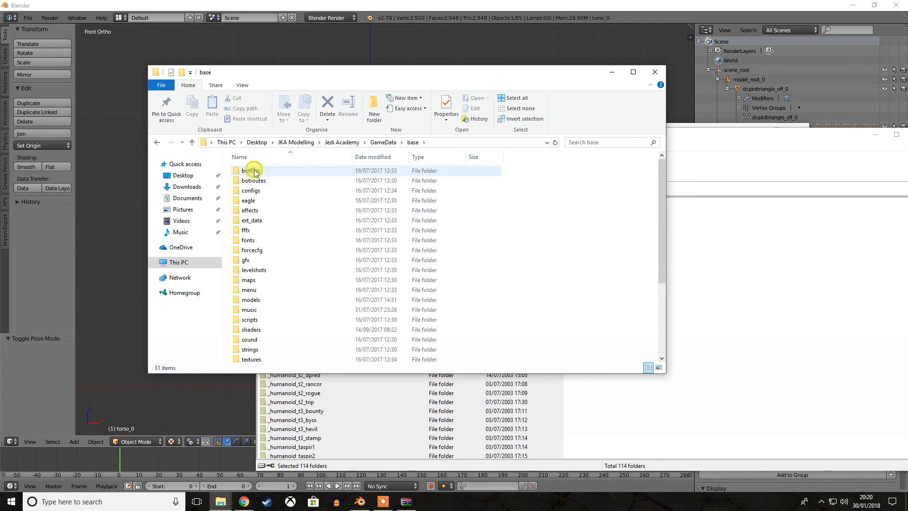
Look over the folders and PK3 files in the modelling copy of base, then open its models\players folder.
scroll(278, 290, down, 4)
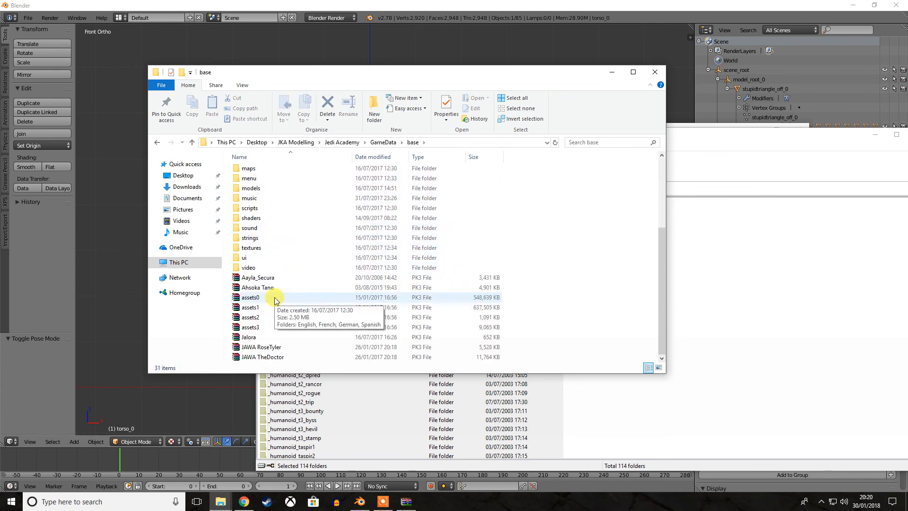
scroll(276, 300, up, 4)
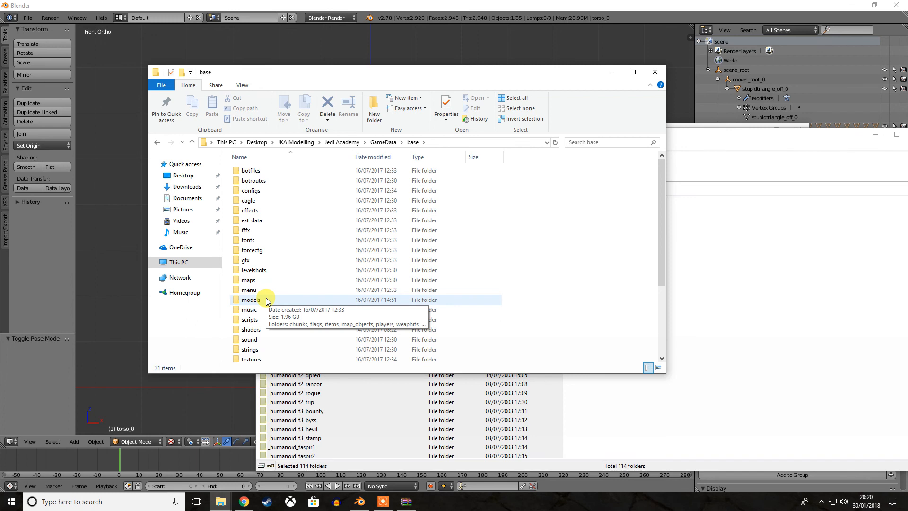
double_click(251, 300)
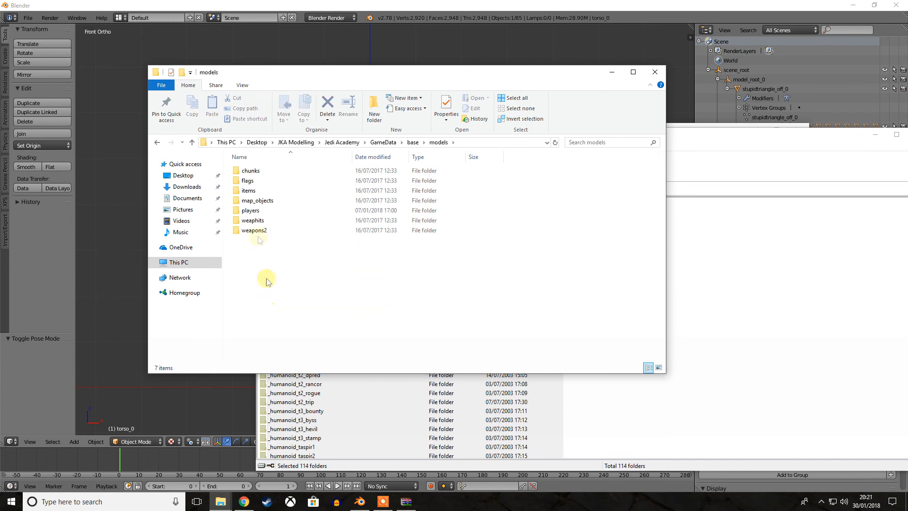
double_click(256, 212)
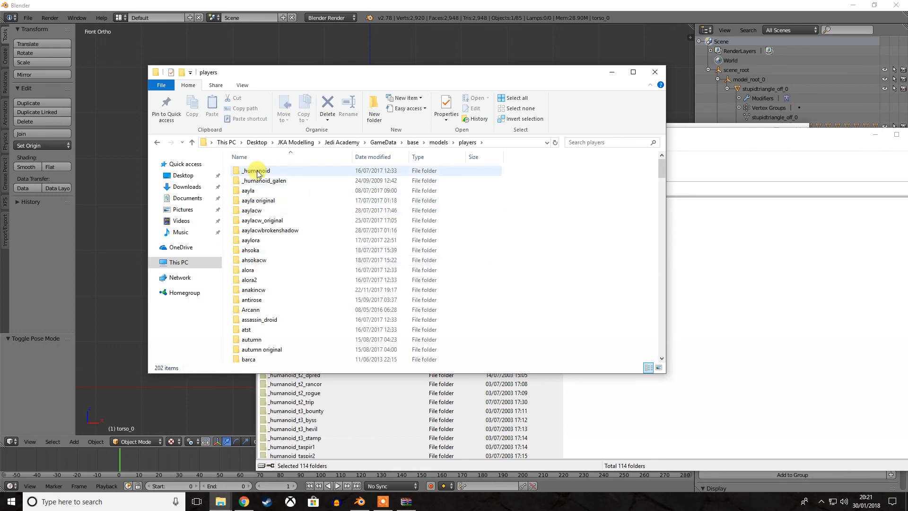
Move the WinRAR window aside and copy the _humanoid folder from the assets1 archive into the JKA Modelling players folder.
click(607, 416)
drag(367, 138, 540, 161)
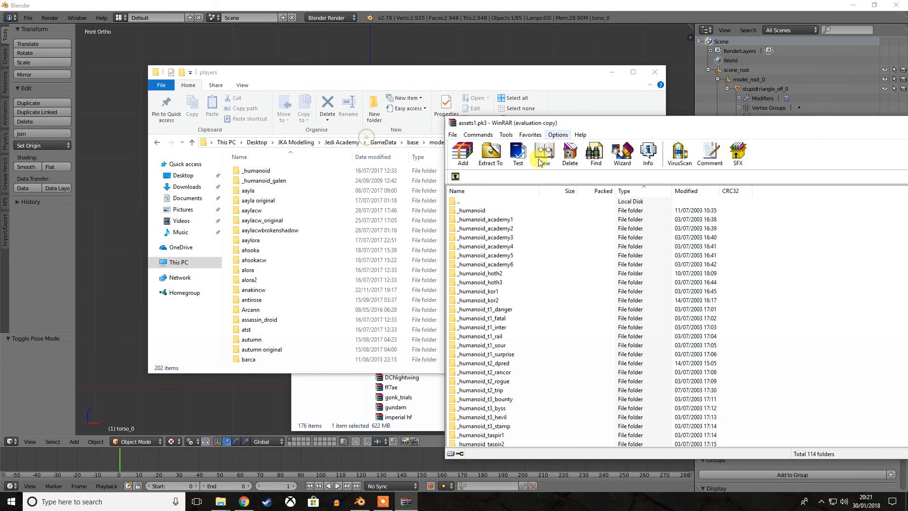
drag(473, 211, 231, 240)
click(483, 174)
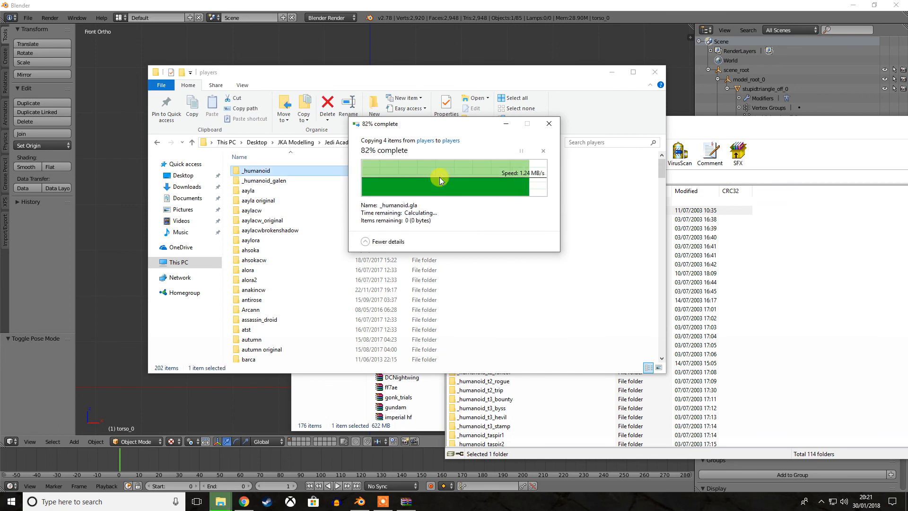
click(578, 241)
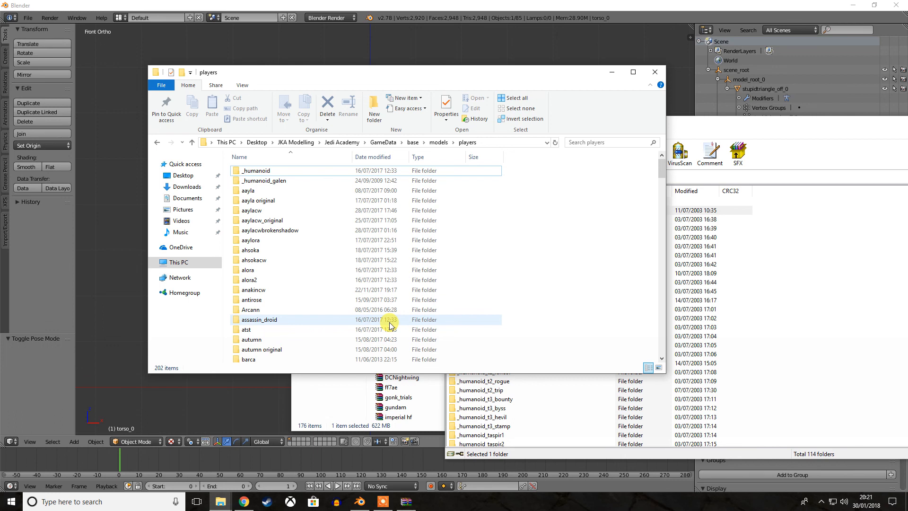
Go back up to JKA Modelling and retrace the path through Jedi Academy\GameData\base\models to the players folder.
click(382, 144)
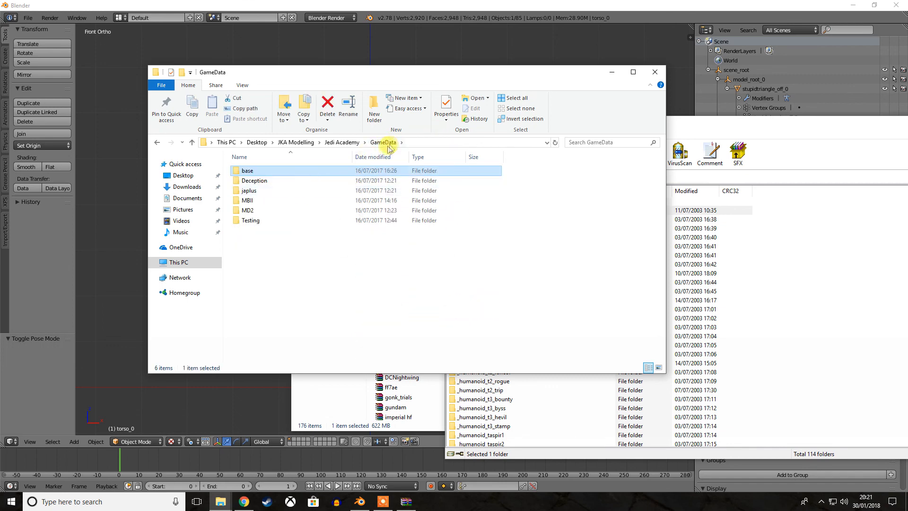
click(342, 142)
click(303, 143)
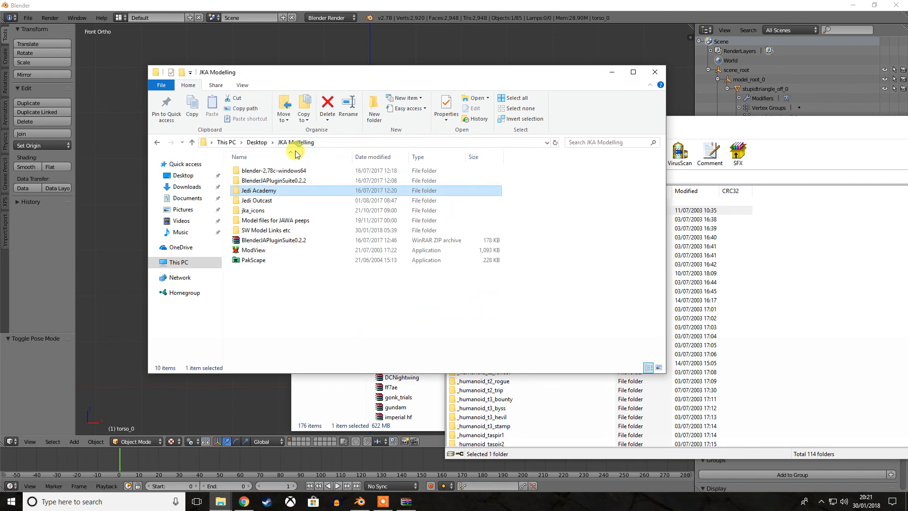
click(263, 201)
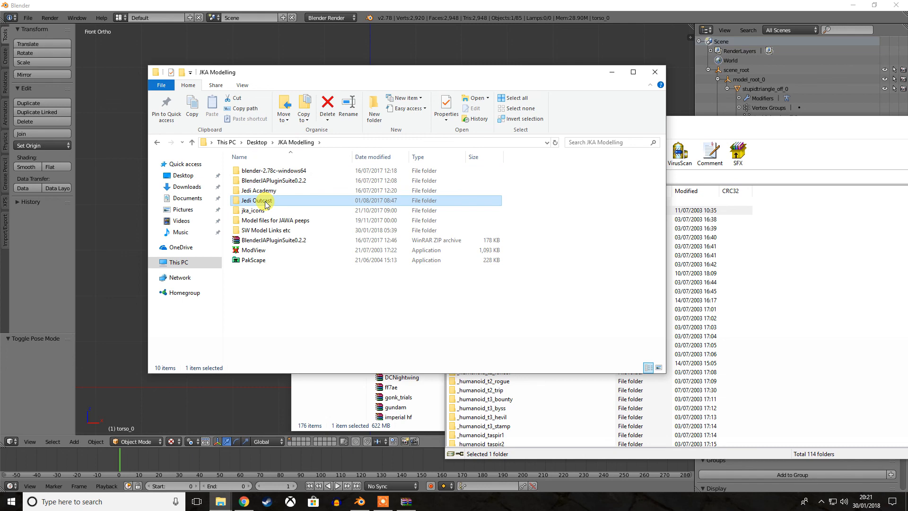
double_click(260, 191)
double_click(268, 171)
double_click(272, 172)
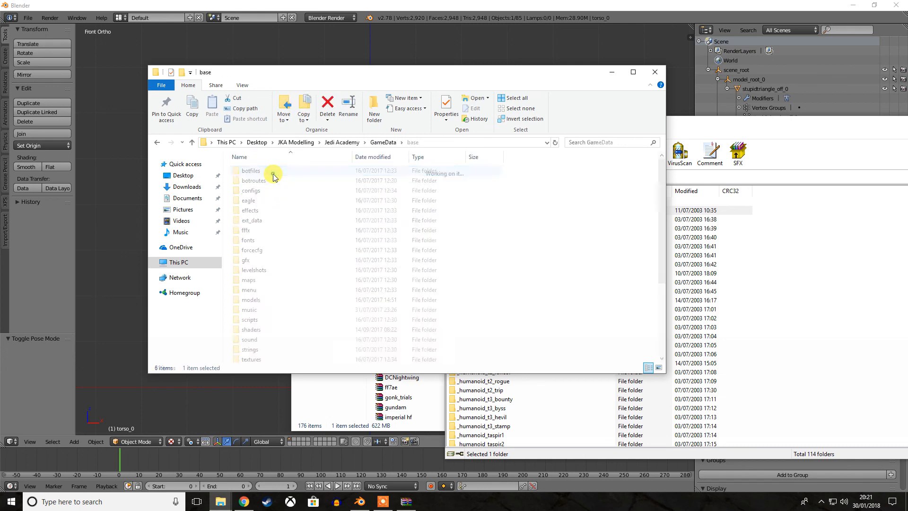
double_click(260, 299)
double_click(261, 210)
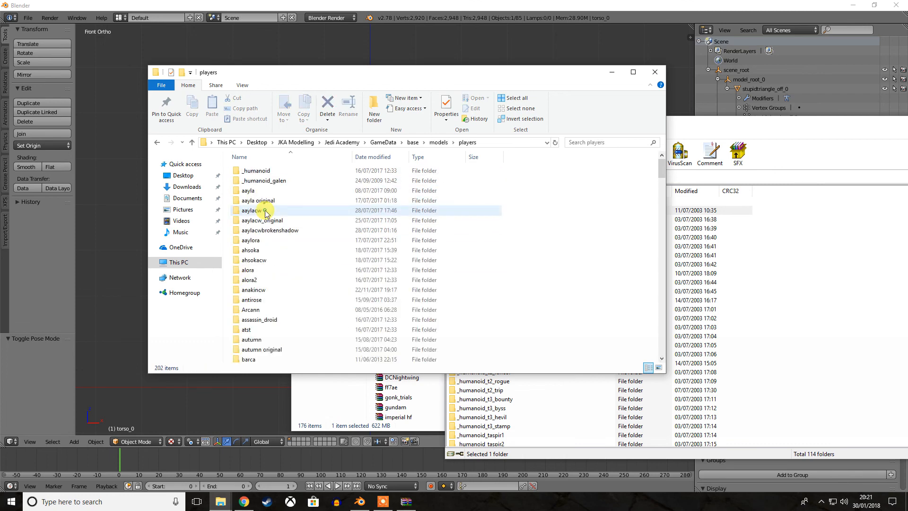
Rename the _humanoid folder in players to _humanoidJKA.
click(273, 174)
click(272, 174)
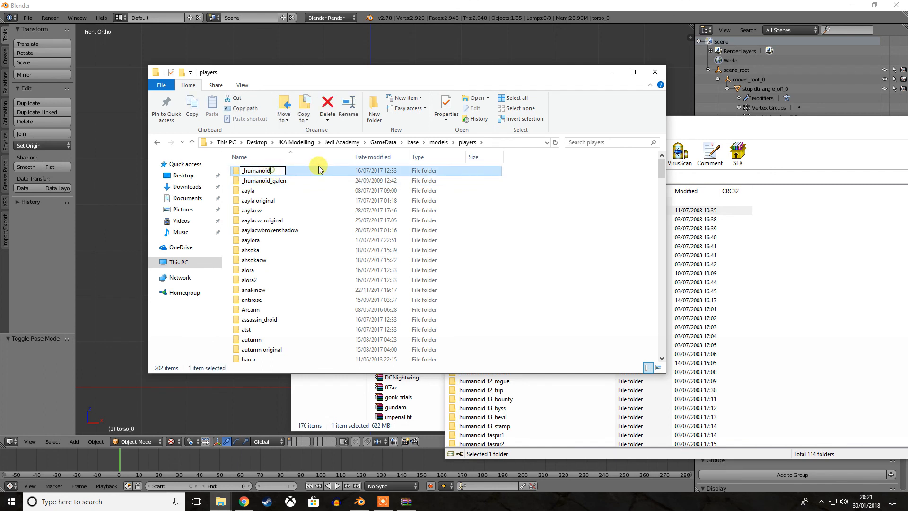
key(Caps_Lock)
text(JKA)
key(Caps_Lock)
key(Return)
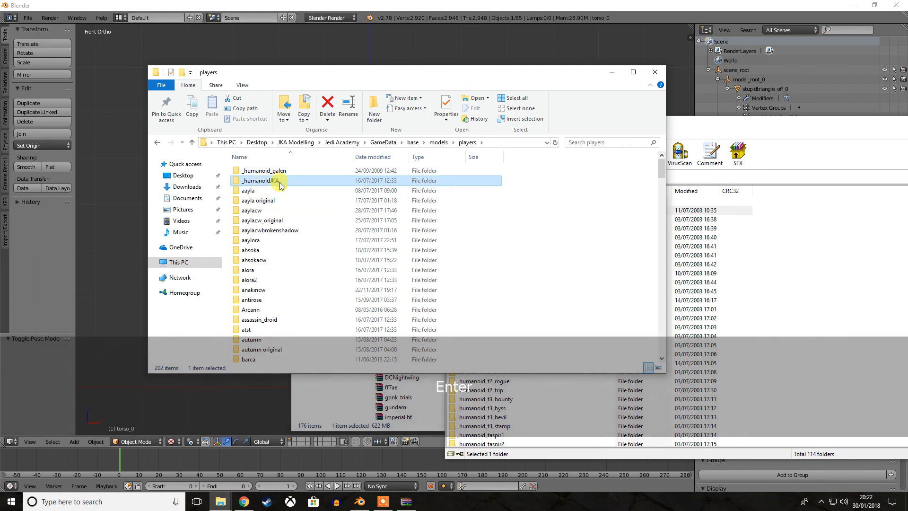
Rename the _humanoidJKA folder back to _humanoid and clear the selection.
click(278, 181)
click(278, 181)
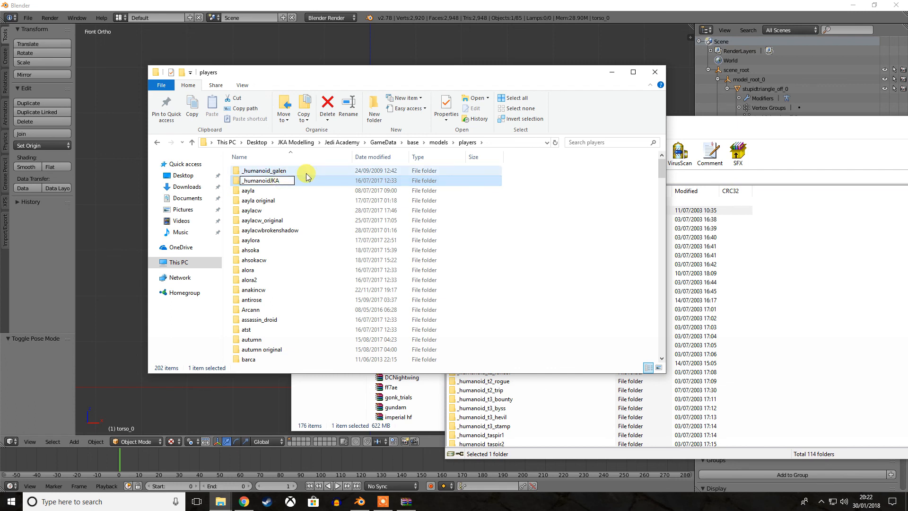
key(BackSpace)
key(BackSpace)
key(BackSpace)
key(Return)
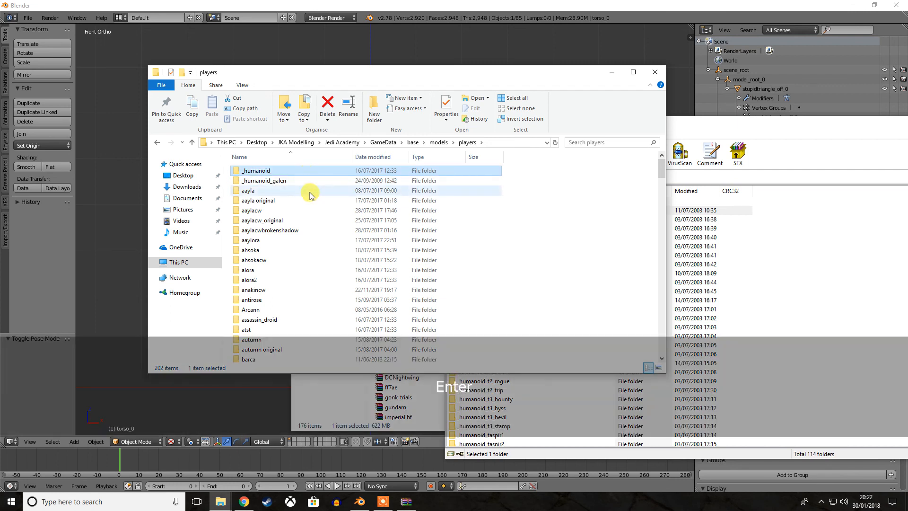
click(524, 218)
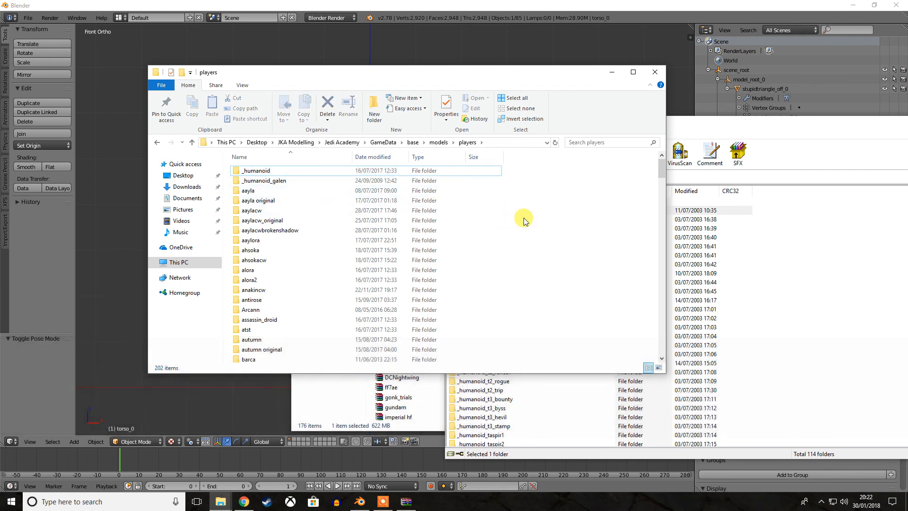